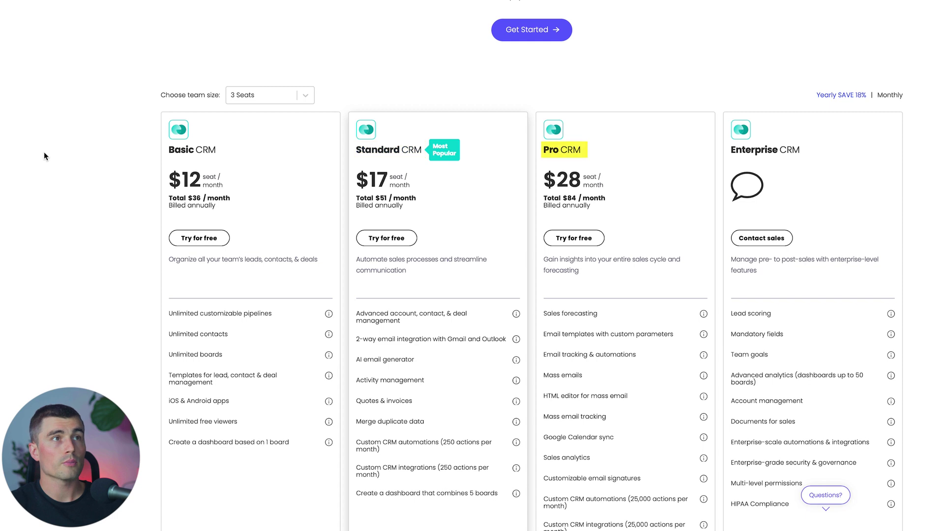
Step: Compare the CRM plan prices under monthly and yearly billing, leaving yearly billing selected
{"action": "scroll", "coordinate": [43, 151], "scroll_direction": "down", "scroll_amount": 1}
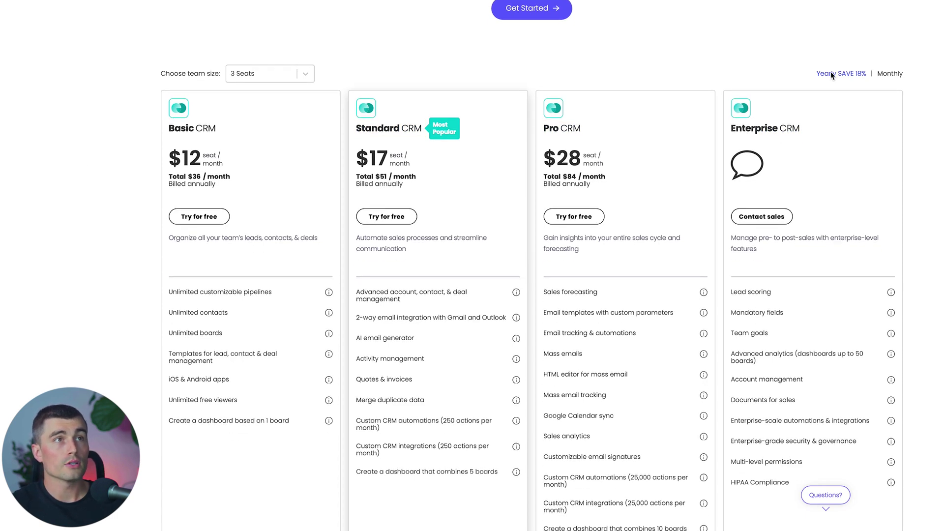
{"action": "left_click", "coordinate": [849, 74]}
{"action": "left_click", "coordinate": [894, 74]}
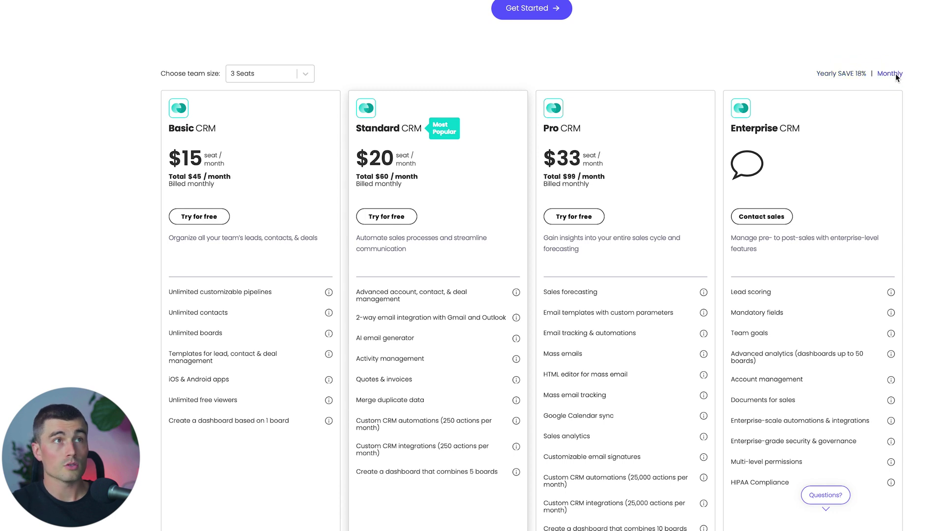
{"action": "left_click", "coordinate": [838, 73]}
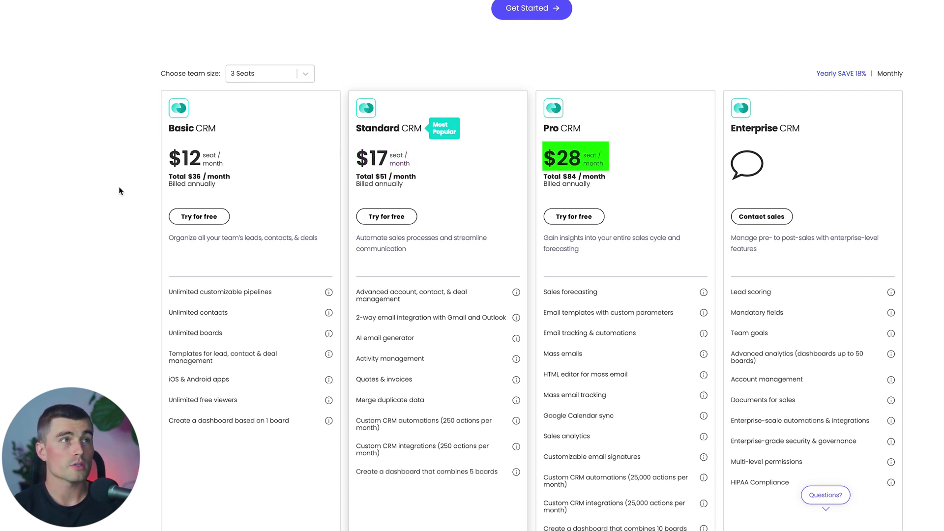
Step: Expand the complete features list and read the explanations for lead management, account and contact management, and deal management
{"action": "scroll", "coordinate": [215, 349], "scroll_direction": "down", "scroll_amount": 3}
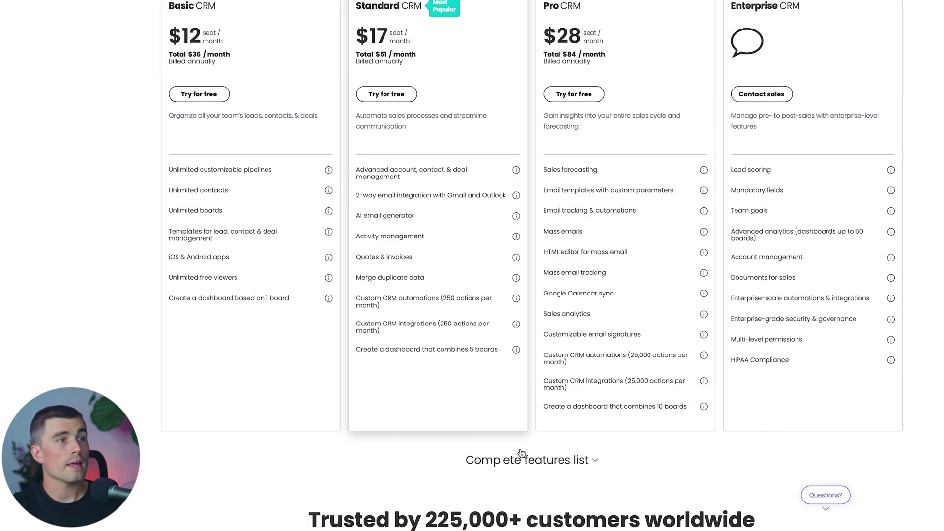
{"action": "left_click", "coordinate": [522, 466]}
{"action": "scroll", "coordinate": [328, 365], "scroll_direction": "down", "scroll_amount": 8}
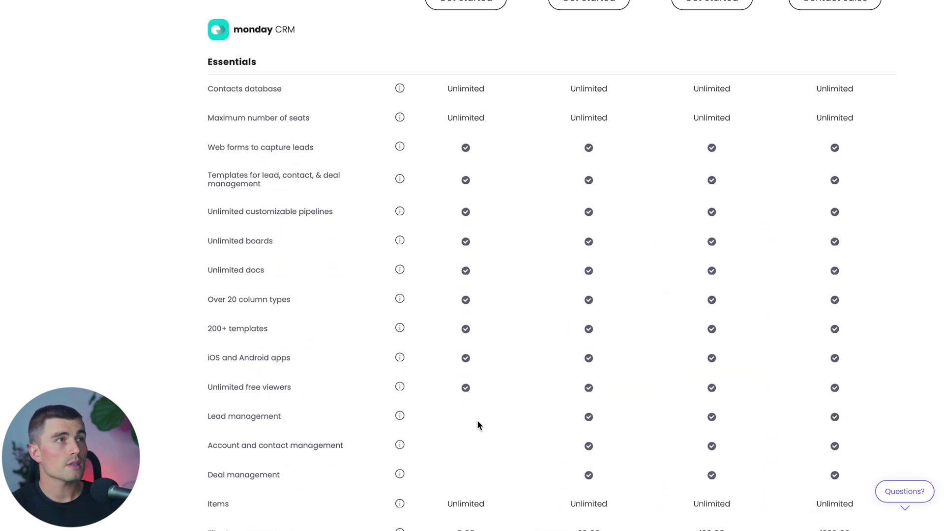
{"action": "mouse_move", "coordinate": [403, 415]}
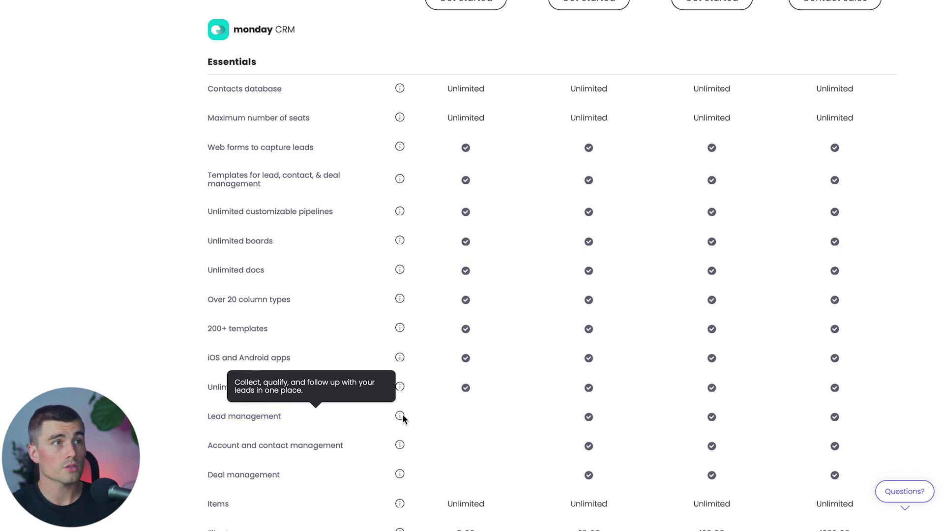
{"action": "mouse_move", "coordinate": [400, 447]}
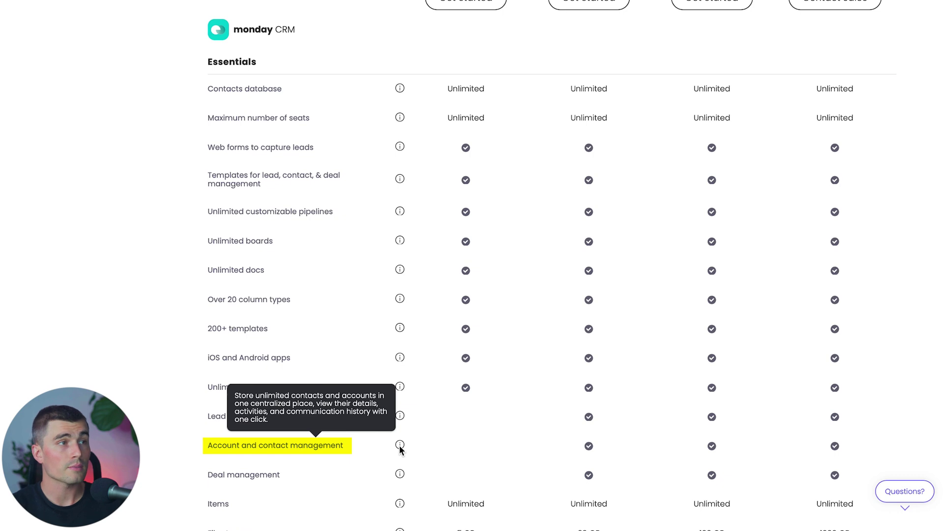
{"action": "mouse_move", "coordinate": [399, 476]}
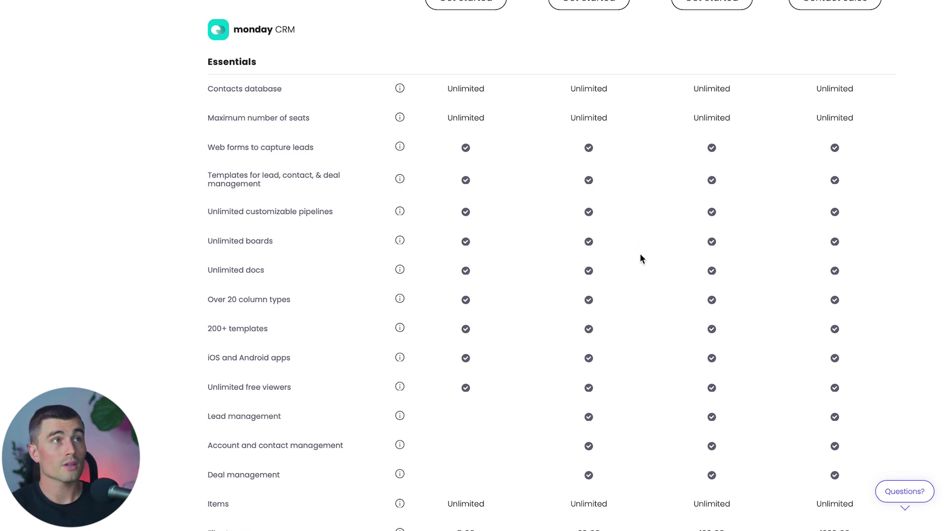
Step: Review the remaining Essentials features across the plans and read the explanation of the activity log
{"action": "scroll", "coordinate": [623, 248], "scroll_direction": "down", "scroll_amount": 1}
{"action": "scroll", "coordinate": [620, 247], "scroll_direction": "down", "scroll_amount": 5}
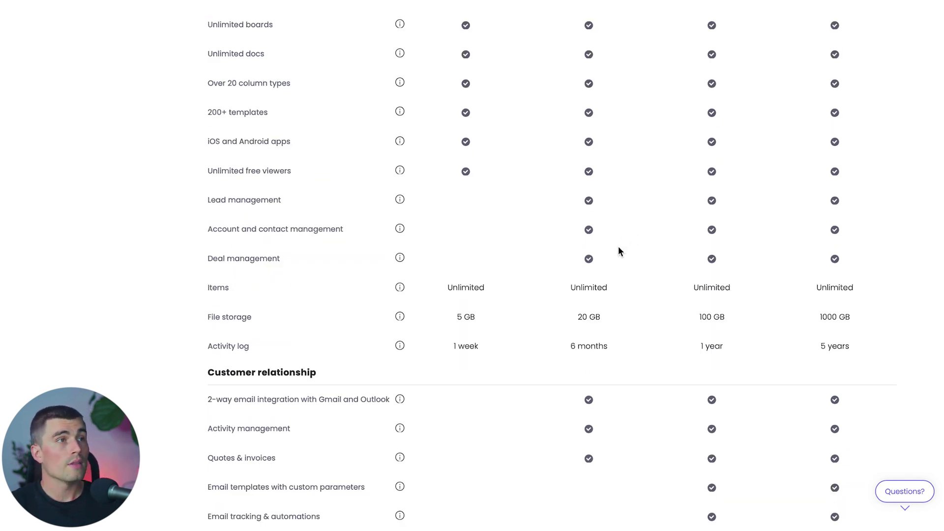
{"action": "scroll", "coordinate": [540, 265], "scroll_direction": "down", "scroll_amount": 1}
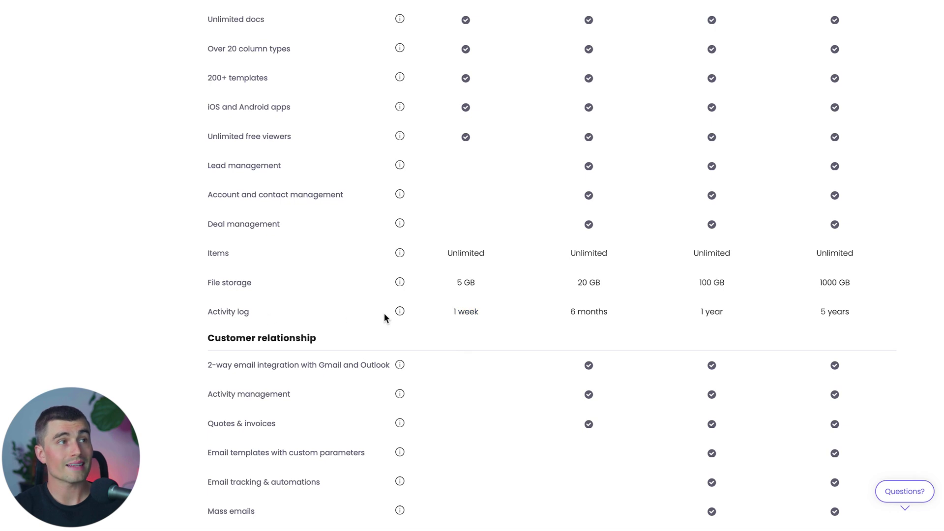
{"action": "mouse_move", "coordinate": [398, 311]}
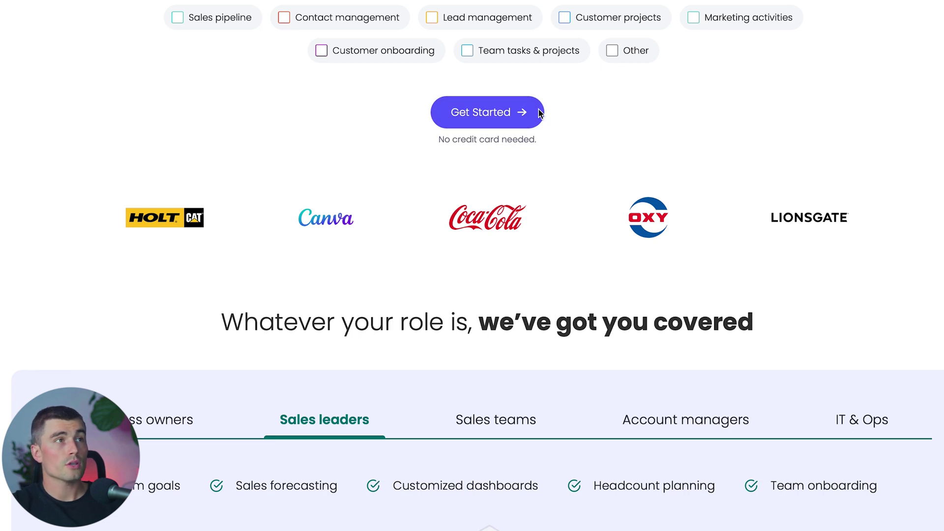
Step: Start the free monday sales CRM sign-up and submit the e-mail address
{"action": "left_click", "coordinate": [476, 121]}
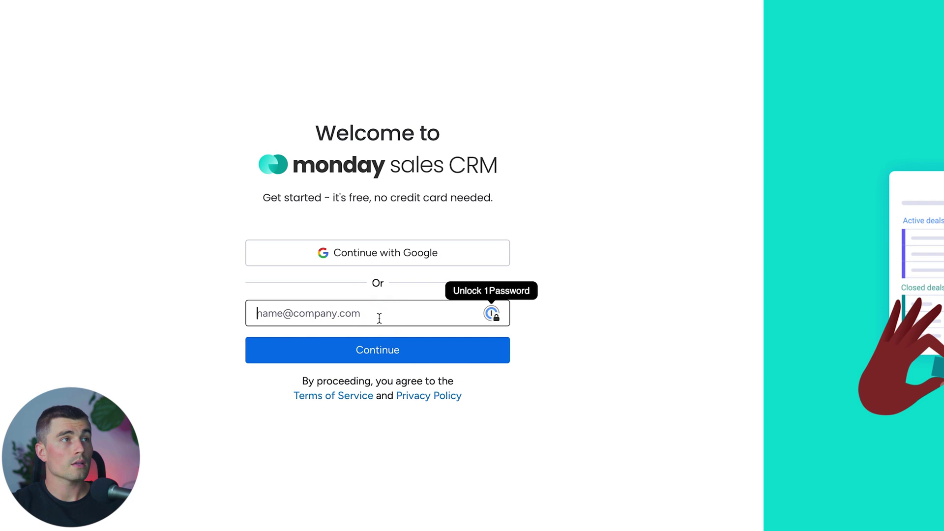
{"action": "key", "text": "ctrl+v"}
{"action": "key", "text": "Return"}
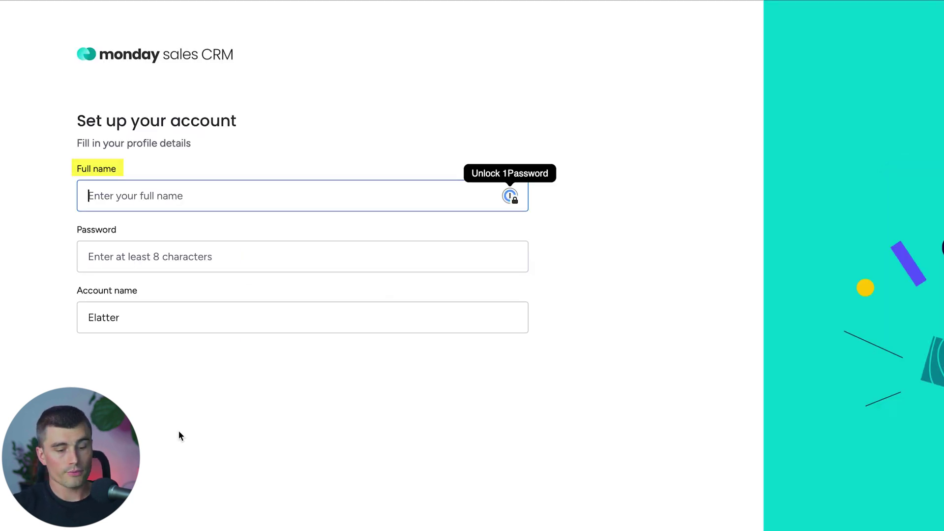
Step: Fill in the full name, account password and account name to set up the account
{"action": "key", "text": "ctrl+v"}
{"action": "key", "text": "Tab"}
{"action": "key", "text": "ctrl+v"}
{"action": "key", "text": "Tab"}
{"action": "type", "text": "Startu"}
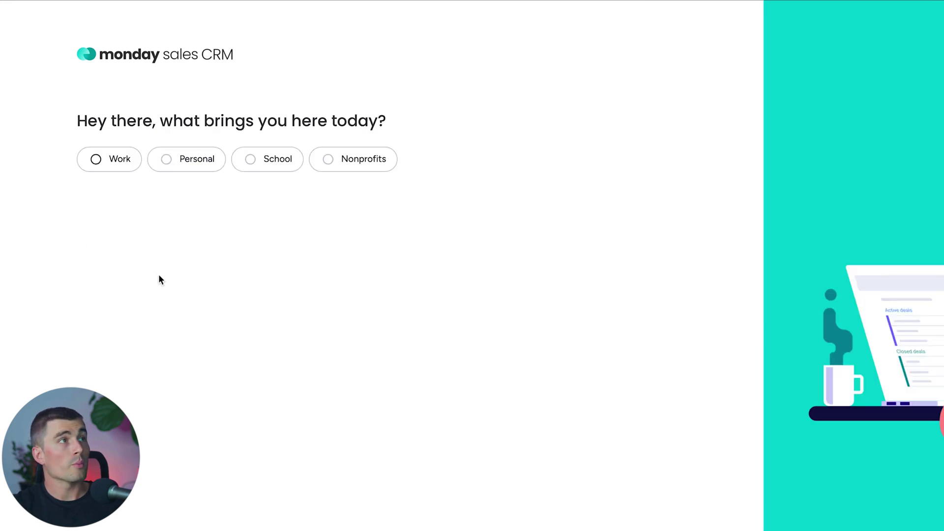
Step: Select Work as the purpose, choose the current role and continue the sign-up survey
{"action": "left_click", "coordinate": [105, 166]}
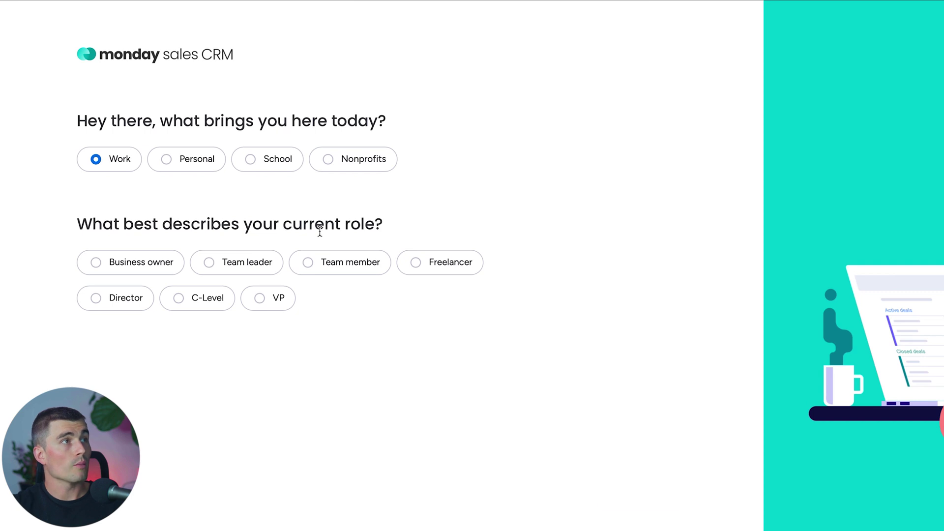
{"action": "scroll", "coordinate": [316, 227], "scroll_direction": "down", "scroll_amount": 3}
{"action": "left_click", "coordinate": [139, 88]}
{"action": "left_click", "coordinate": [661, 494]}
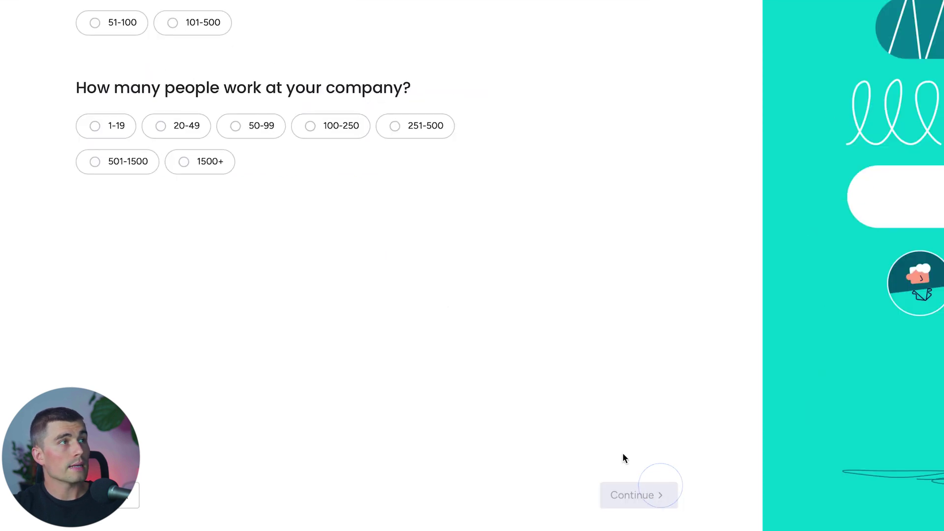
Step: Answer the team size question, select 20-49 people for the company size and continue
{"action": "scroll", "coordinate": [296, 305], "scroll_direction": "up", "scroll_amount": 2}
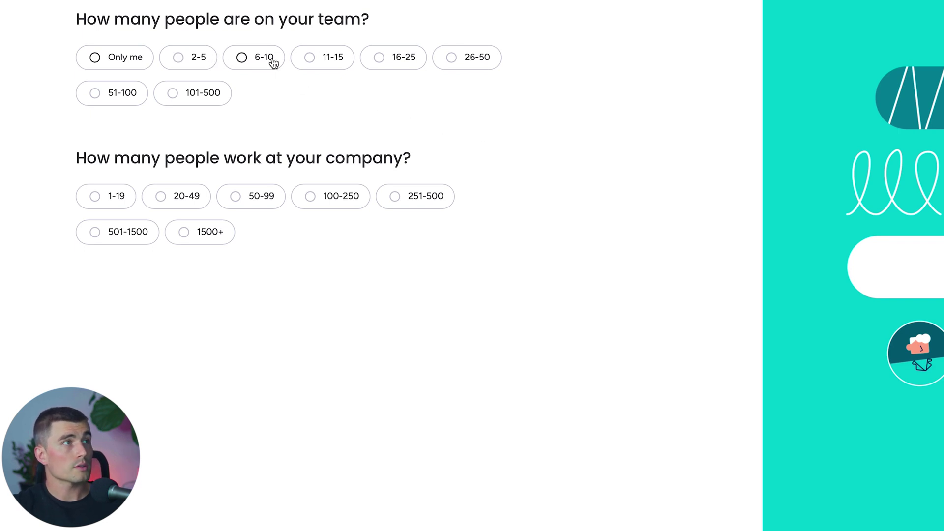
{"action": "scroll", "coordinate": [267, 61], "scroll_direction": "down", "scroll_amount": 2}
{"action": "left_click", "coordinate": [182, 113]}
{"action": "left_click", "coordinate": [661, 479]}
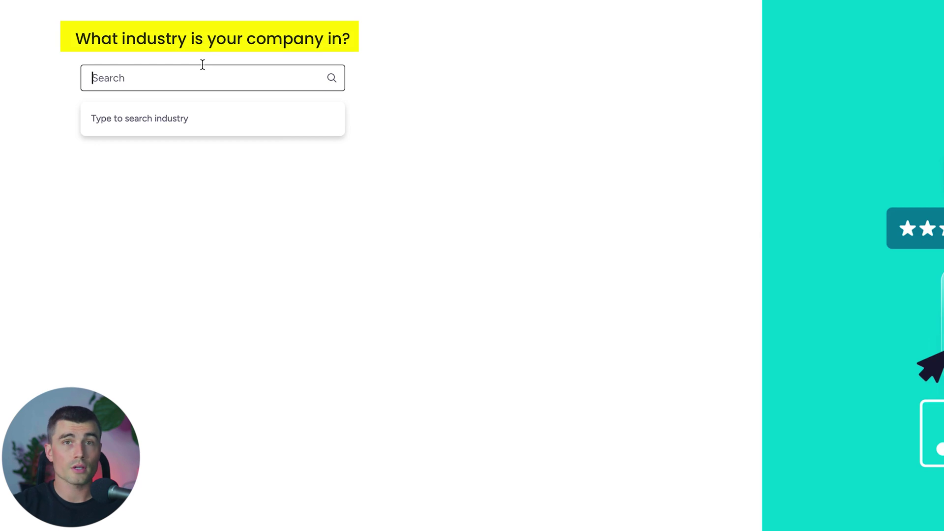
Step: Choose Marketing and Advertising as the industry and Account Executive as the job role, and continue
{"action": "type", "text": "mark"}
{"action": "key", "text": "Return"}
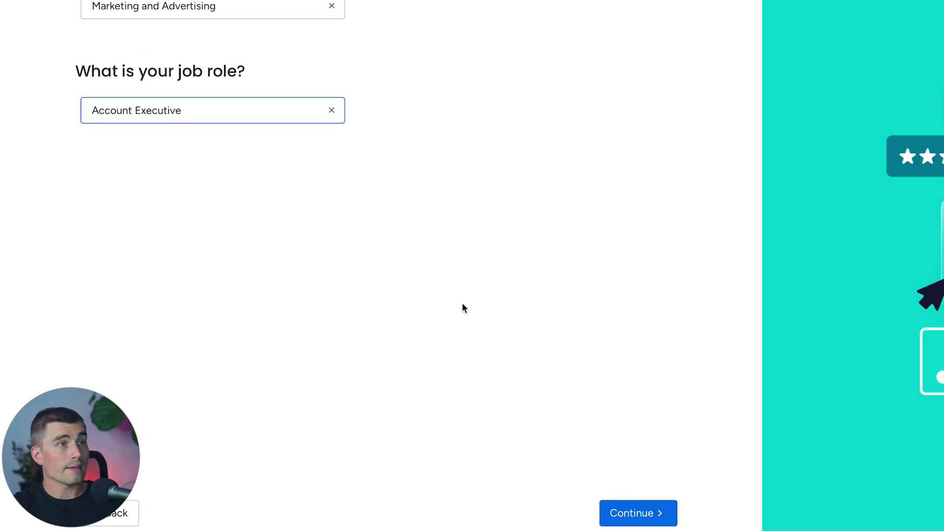
{"action": "left_click", "coordinate": [636, 511]}
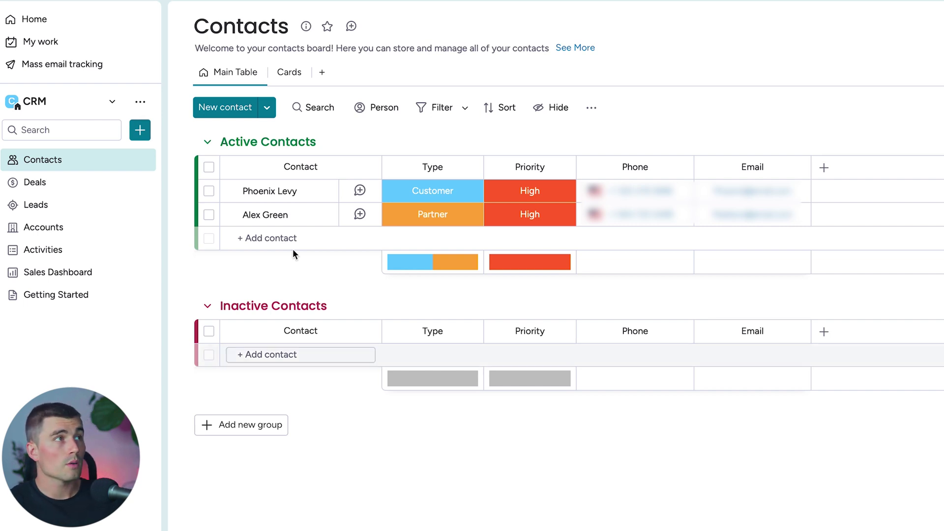
Step: Change the CRM workspace icon to a dollar sign on a bright green background
{"action": "left_click", "coordinate": [47, 101]}
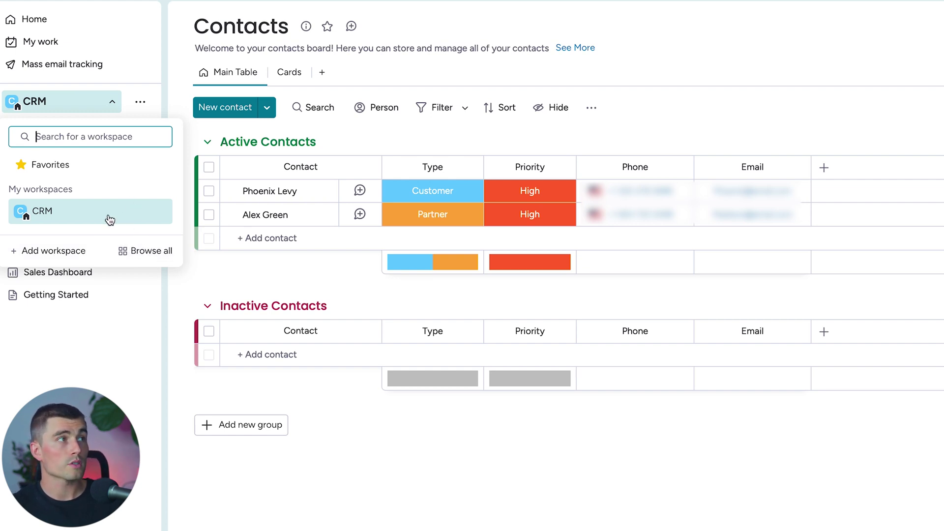
{"action": "left_click", "coordinate": [141, 103]}
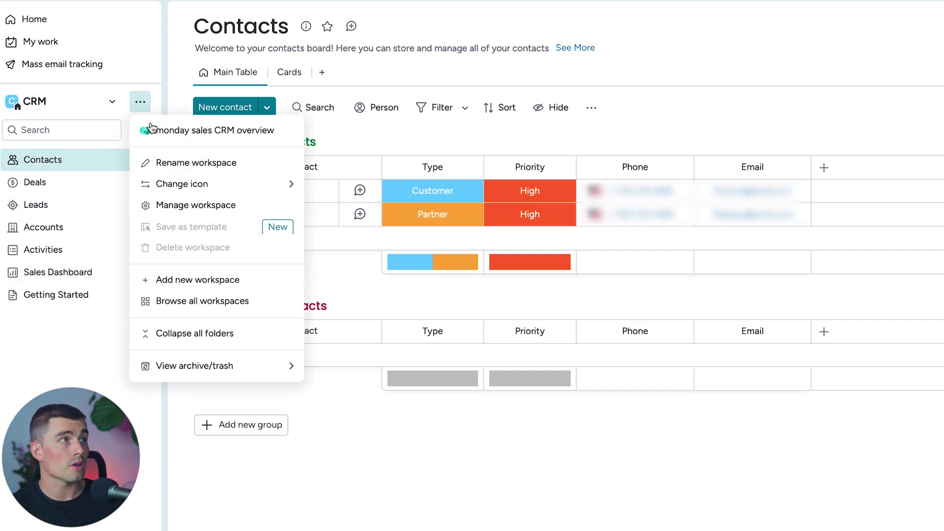
{"action": "mouse_move", "coordinate": [168, 183]}
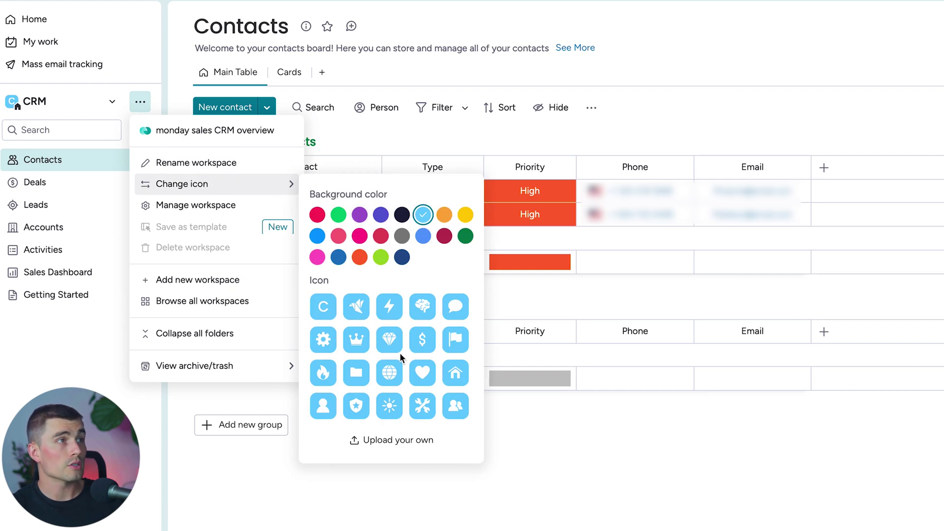
{"action": "left_click", "coordinate": [422, 342]}
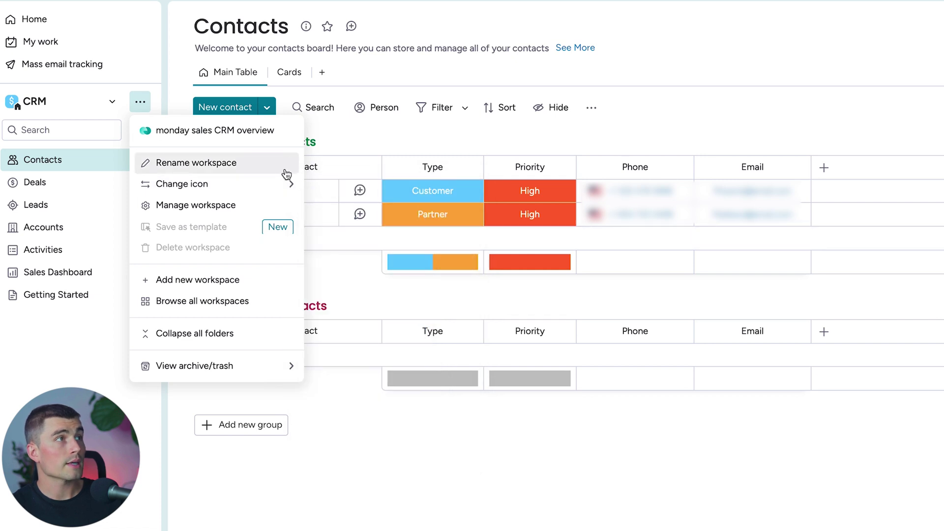
{"action": "mouse_move", "coordinate": [236, 186]}
{"action": "left_click", "coordinate": [338, 215]}
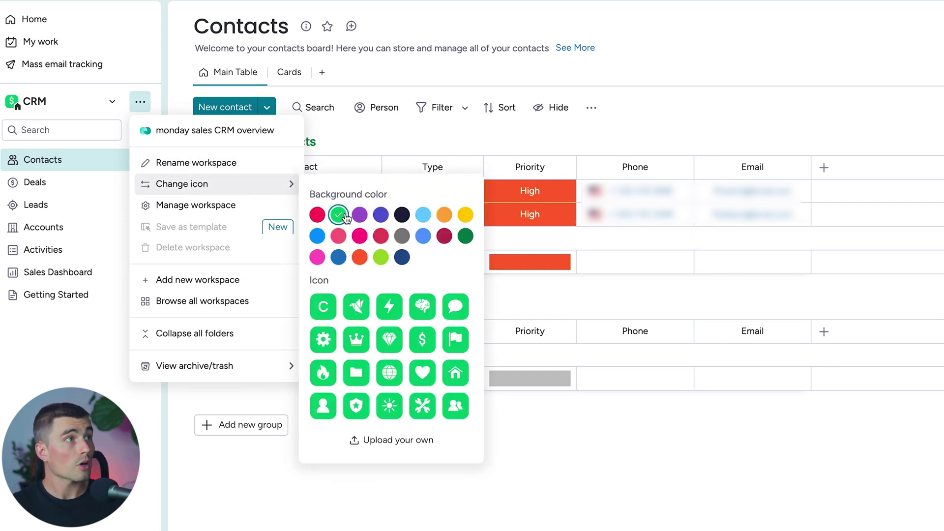
{"action": "key", "text": "Escape"}
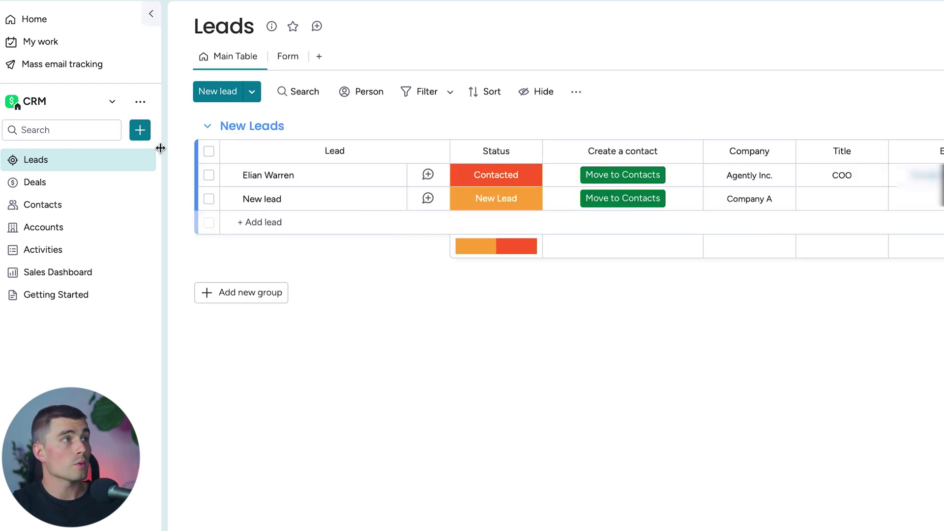
Step: Look over the Deals board, return to the Leads board and view the status labels available for the first lead
{"action": "left_click", "coordinate": [95, 182]}
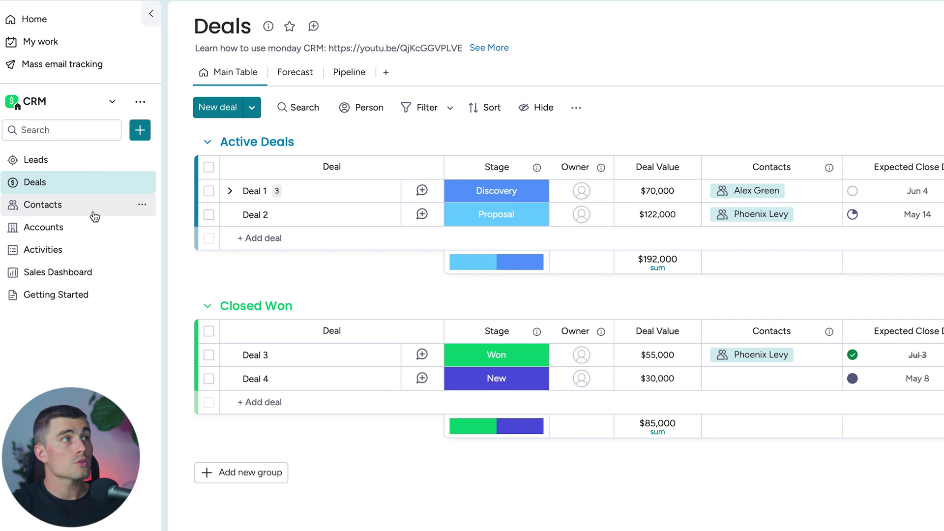
{"action": "left_click", "coordinate": [92, 160]}
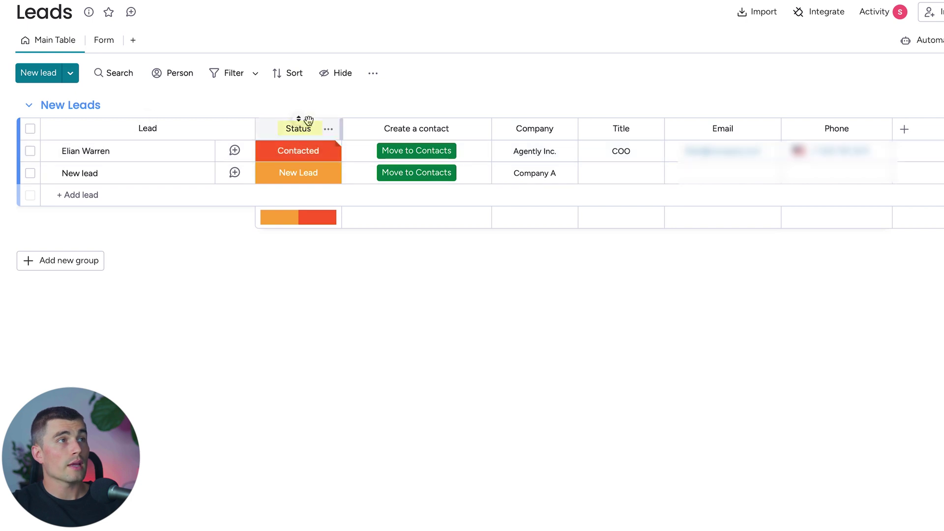
{"action": "left_click", "coordinate": [292, 155]}
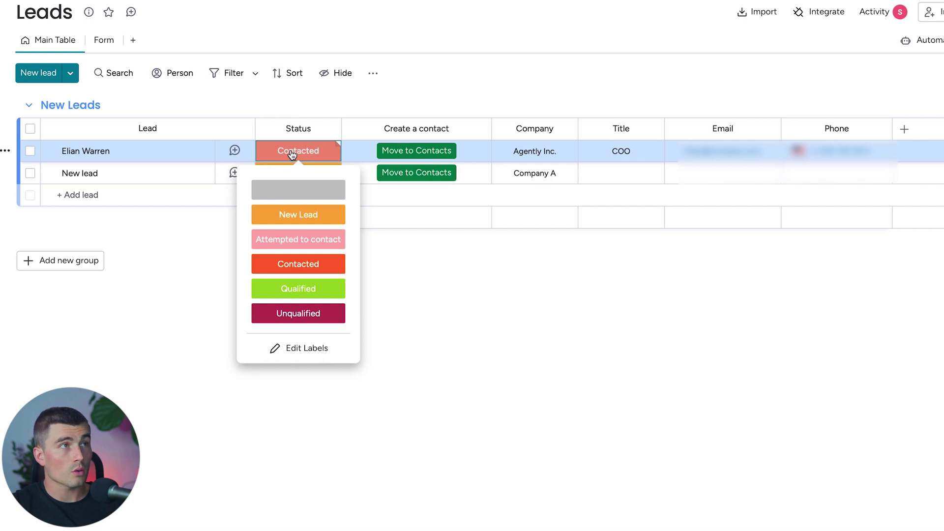
{"action": "left_click", "coordinate": [476, 127]}
{"action": "left_click", "coordinate": [465, 87]}
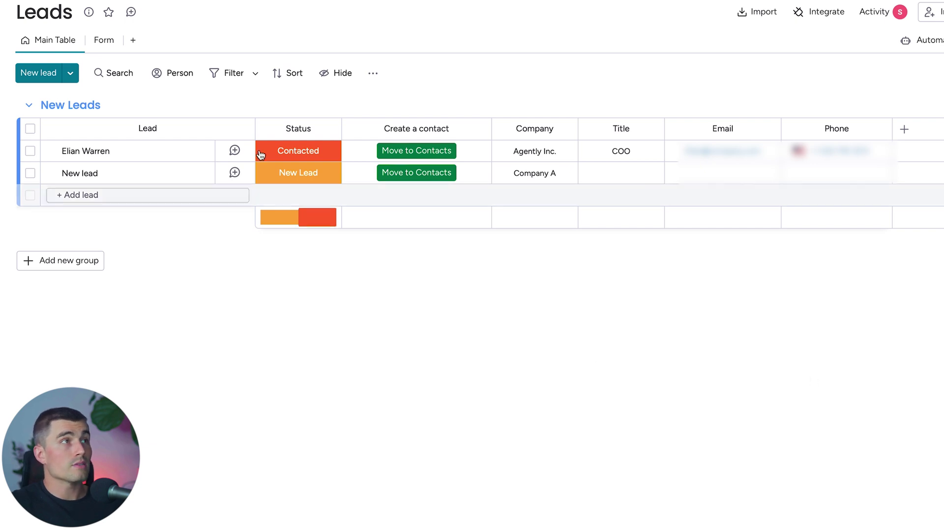
Step: Look at the options for adding leads in bulk and open Import leads
{"action": "left_click", "coordinate": [70, 72]}
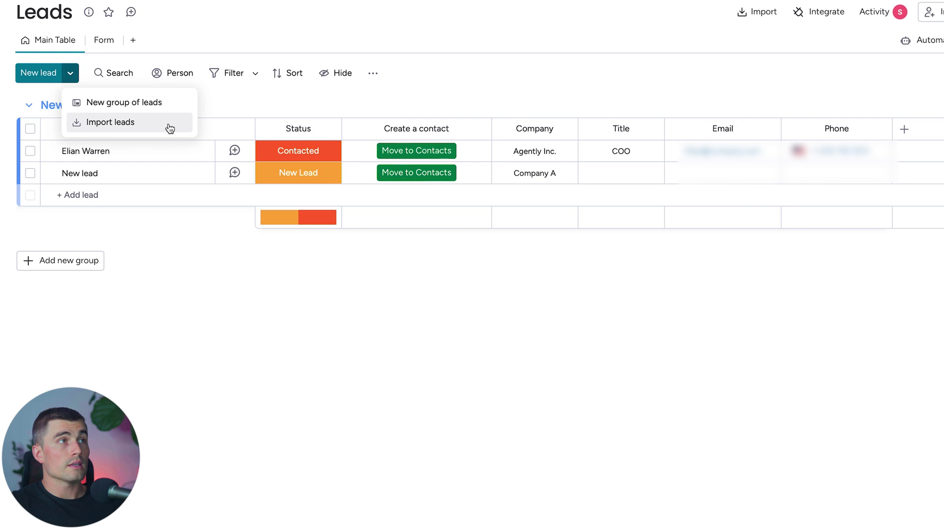
{"action": "left_click", "coordinate": [120, 126]}
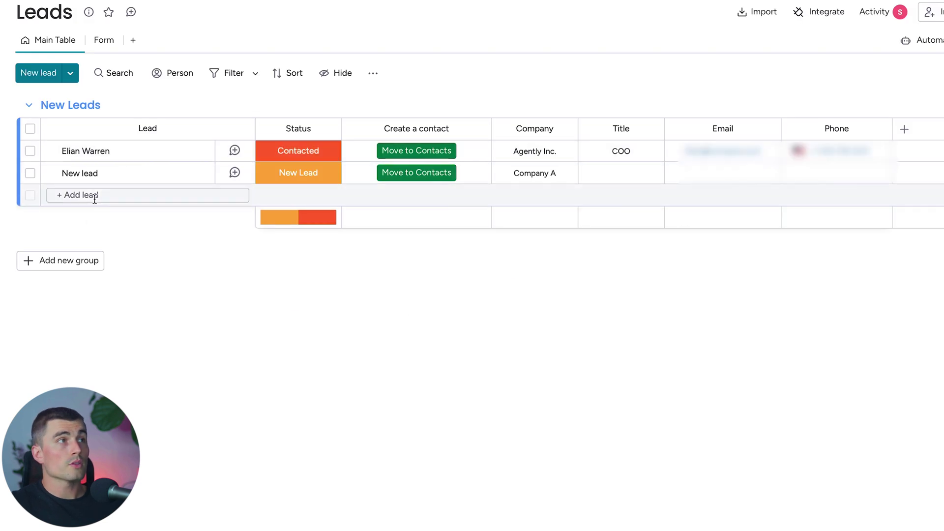
Step: Add a lead to the New Leads group with the person's full name and set its status to New Lead
{"action": "left_click", "coordinate": [96, 198]}
{"action": "type", "text": "Jo"}
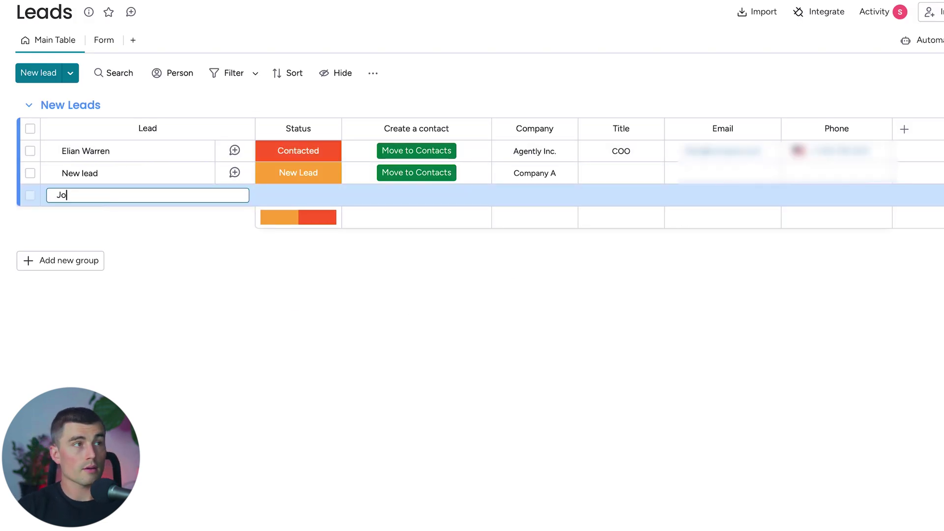
{"action": "type", "text": "hn Doe"}
{"action": "key", "text": "Return"}
{"action": "left_click", "coordinate": [298, 194]}
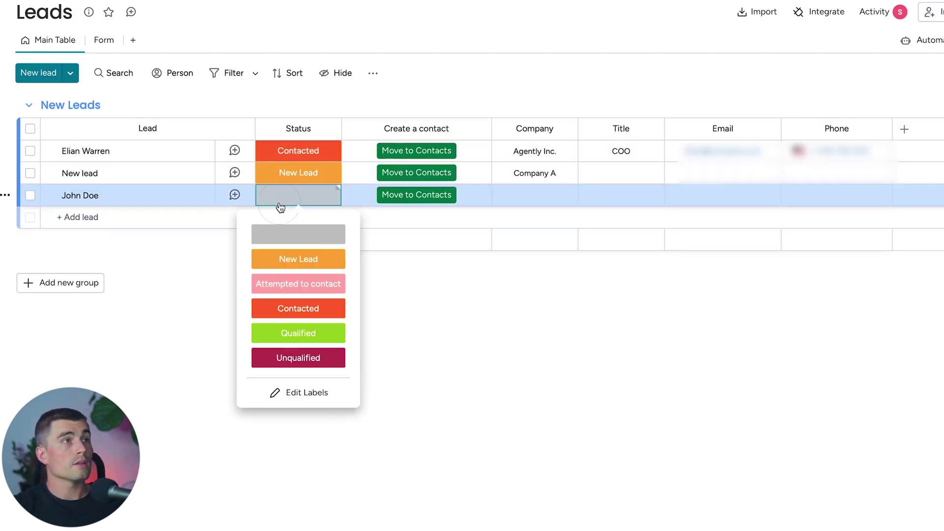
{"action": "left_click", "coordinate": [305, 256]}
Step: Set the third lead's company to Gotham Inc and title to CEO in the New Leads group
{"action": "left_click", "coordinate": [539, 195]}
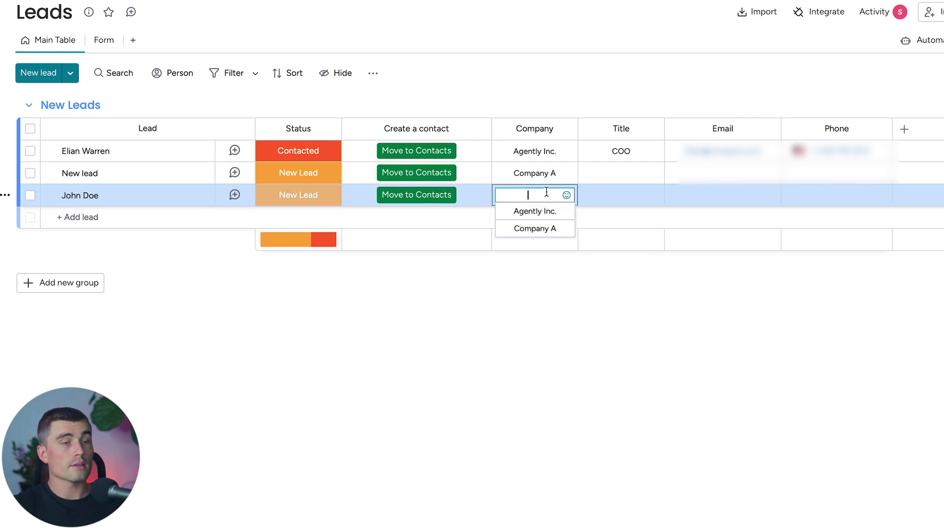
{"action": "type", "text": "Gotham Inc"}
{"action": "key", "text": "Tab"}
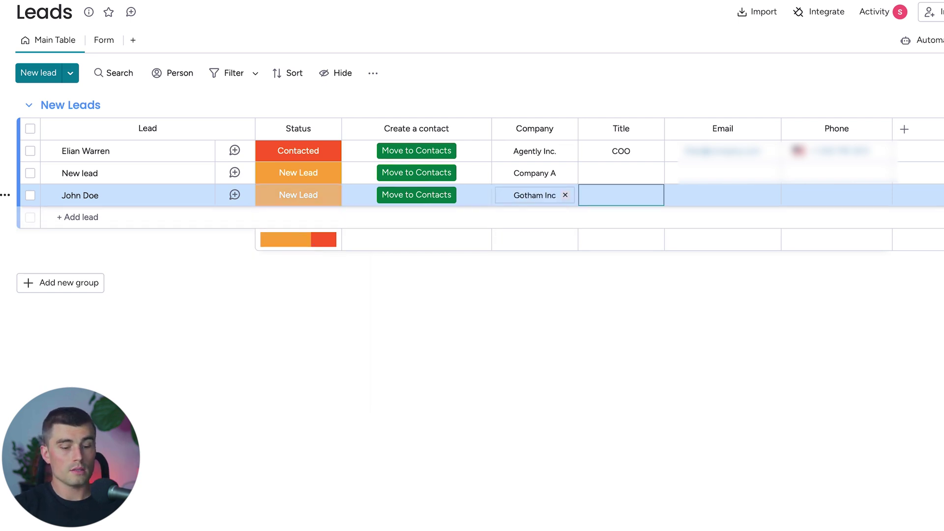
{"action": "type", "text": "CeO"}
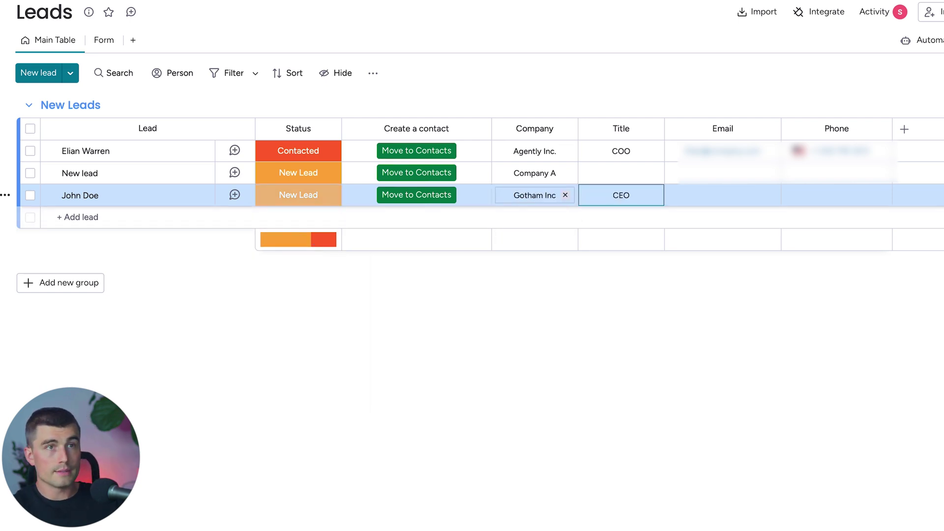
{"action": "key", "text": "Return"}
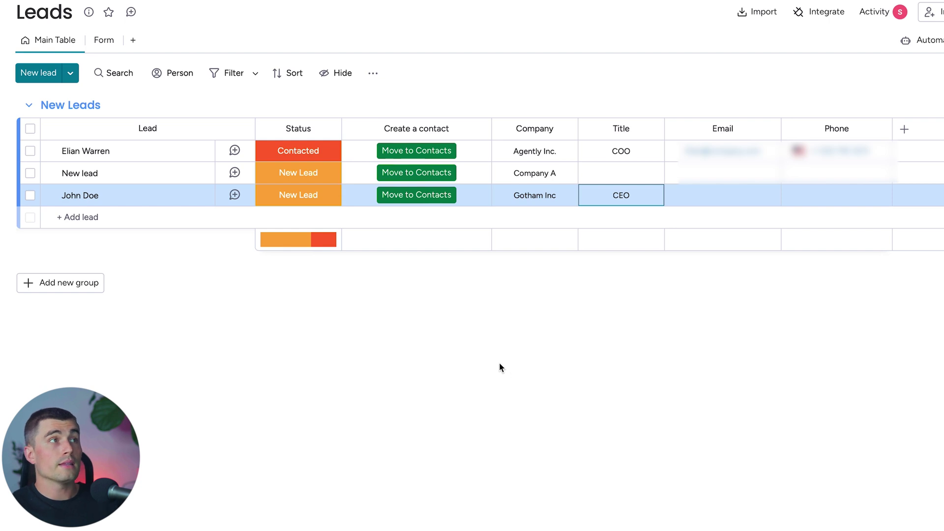
Step: Create the first WorkForms form for the Leads board and look over its Name and Status questions
{"action": "left_click", "coordinate": [99, 48]}
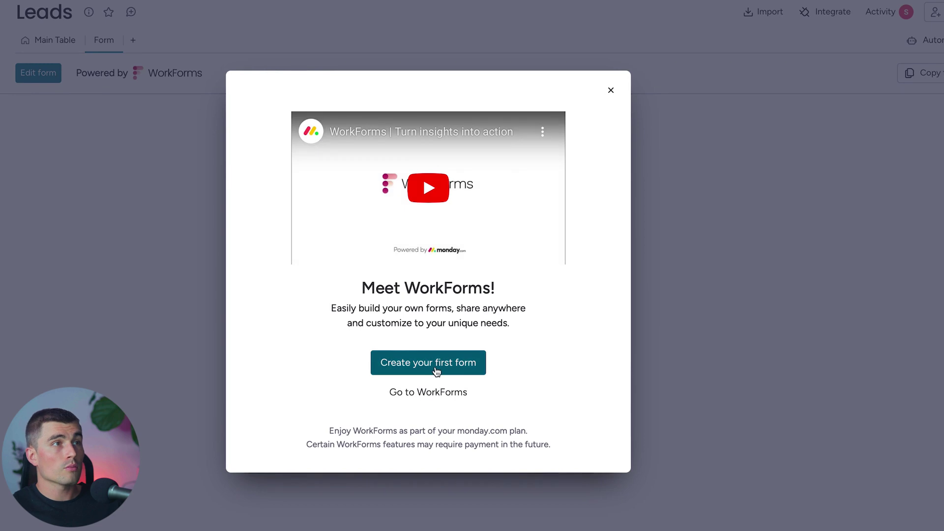
{"action": "left_click", "coordinate": [427, 366]}
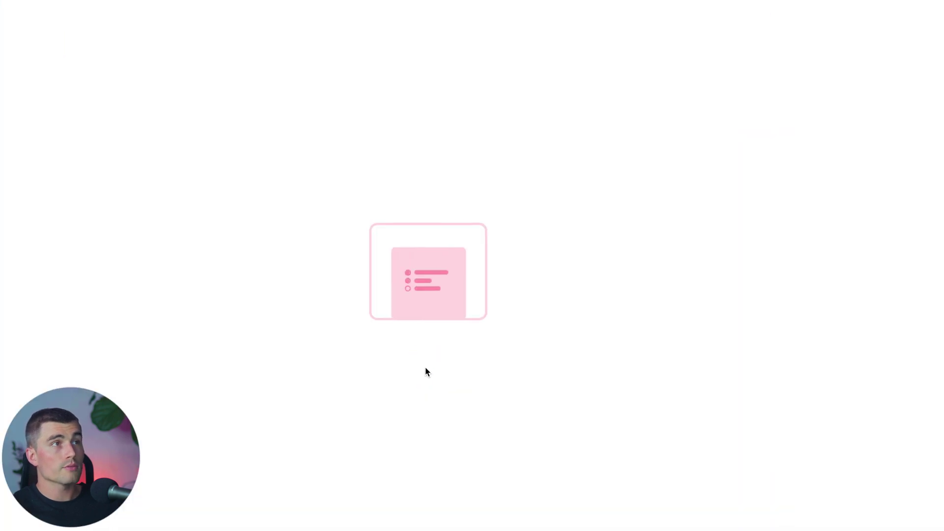
{"action": "scroll", "coordinate": [497, 191], "scroll_direction": "down", "scroll_amount": 2}
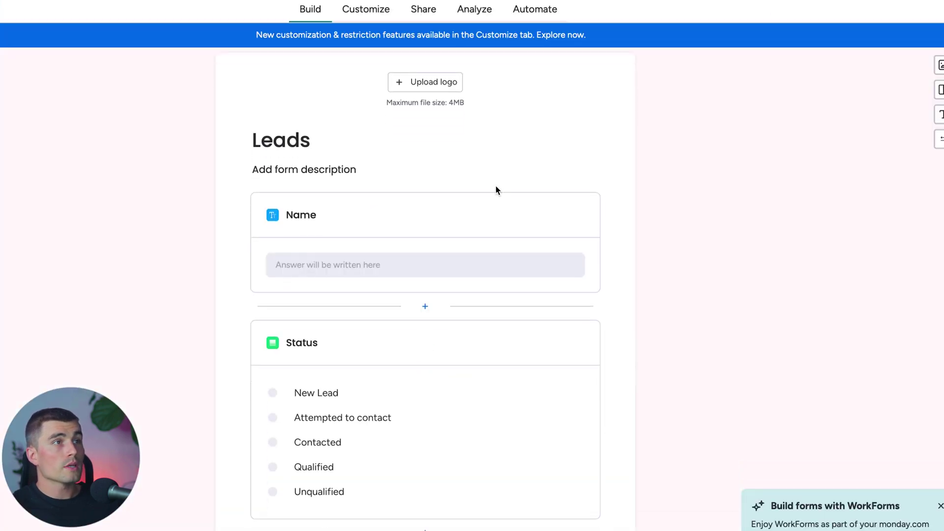
{"action": "scroll", "coordinate": [496, 190], "scroll_direction": "up", "scroll_amount": 3}
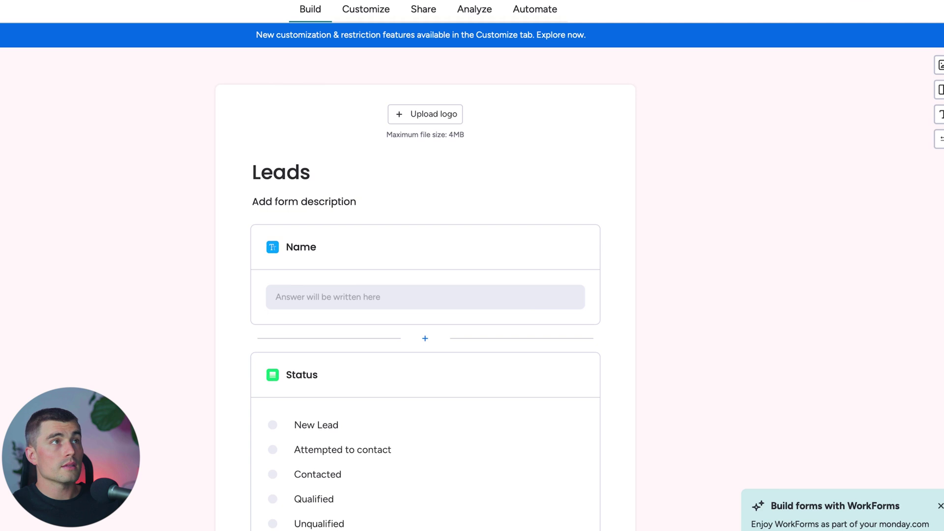
{"action": "scroll", "coordinate": [474, 346], "scroll_direction": "down", "scroll_amount": 4}
{"action": "scroll", "coordinate": [473, 344], "scroll_direction": "up", "scroll_amount": 4}
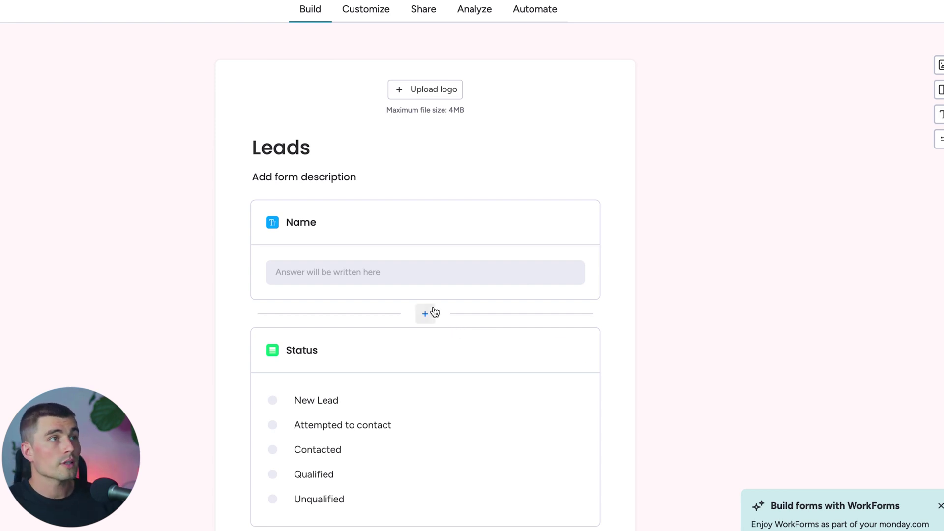
Step: Hide the Status question on the Leads form
{"action": "scroll", "coordinate": [462, 140], "scroll_direction": "down", "scroll_amount": 1}
{"action": "scroll", "coordinate": [418, 295], "scroll_direction": "down", "scroll_amount": 5}
{"action": "left_click", "coordinate": [424, 341]}
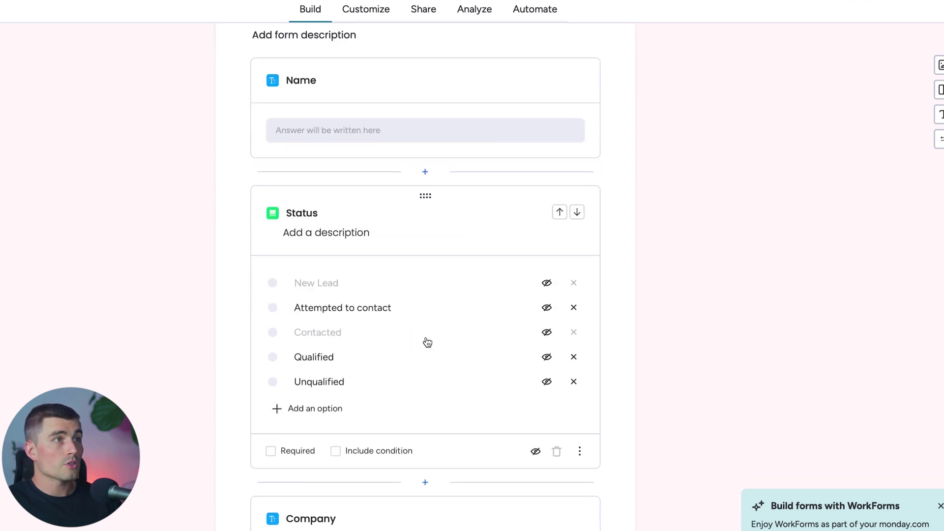
{"action": "left_click", "coordinate": [539, 456]}
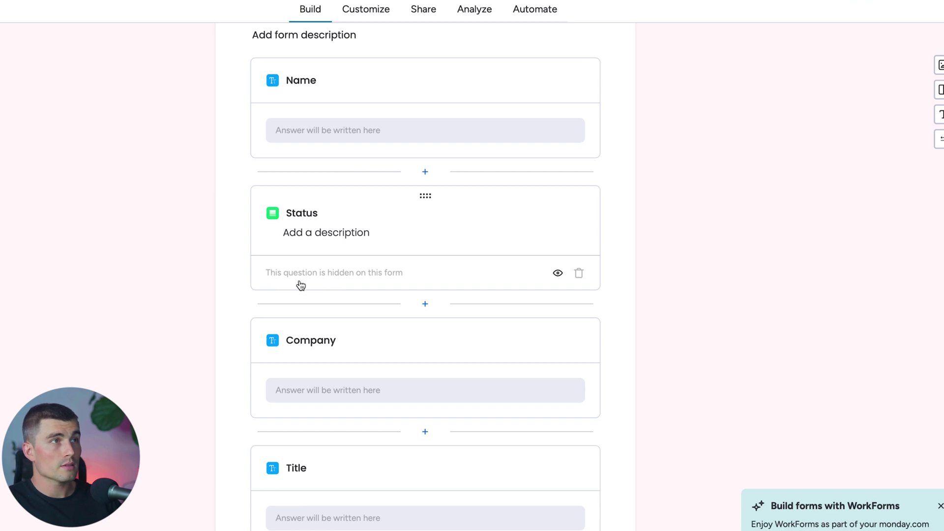
Step: Review the form's remaining questions and its welcome screen, submission view and form restriction settings
{"action": "scroll", "coordinate": [523, 308], "scroll_direction": "down", "scroll_amount": 1}
{"action": "scroll", "coordinate": [524, 306], "scroll_direction": "down", "scroll_amount": 5}
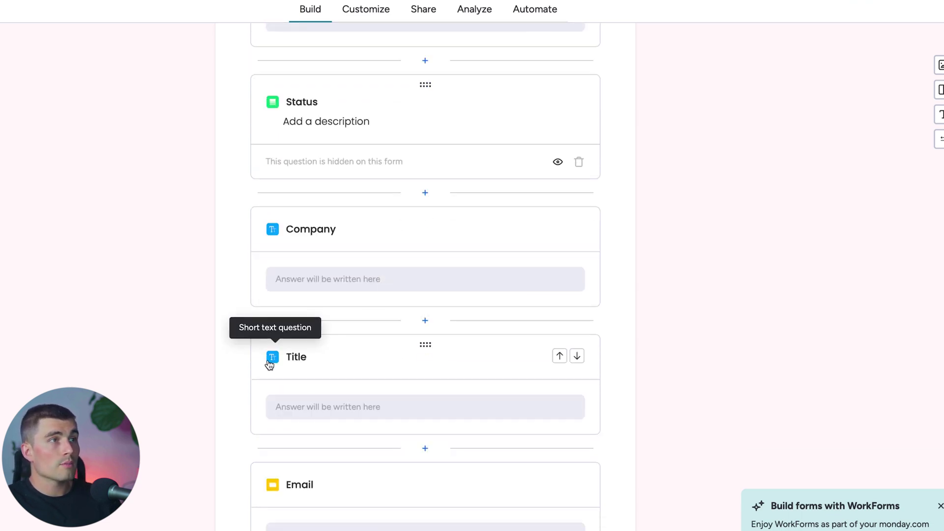
{"action": "scroll", "coordinate": [396, 369], "scroll_direction": "down", "scroll_amount": 4}
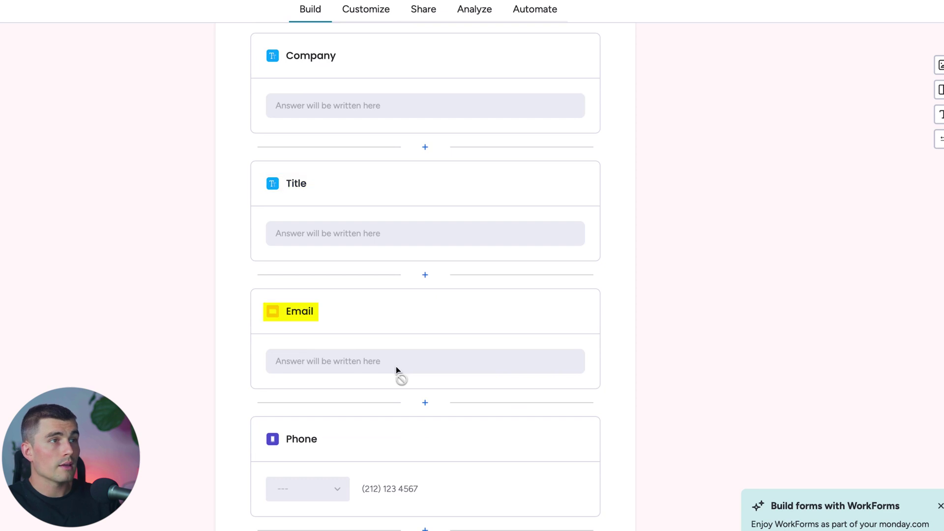
{"action": "scroll", "coordinate": [396, 367], "scroll_direction": "up", "scroll_amount": 8}
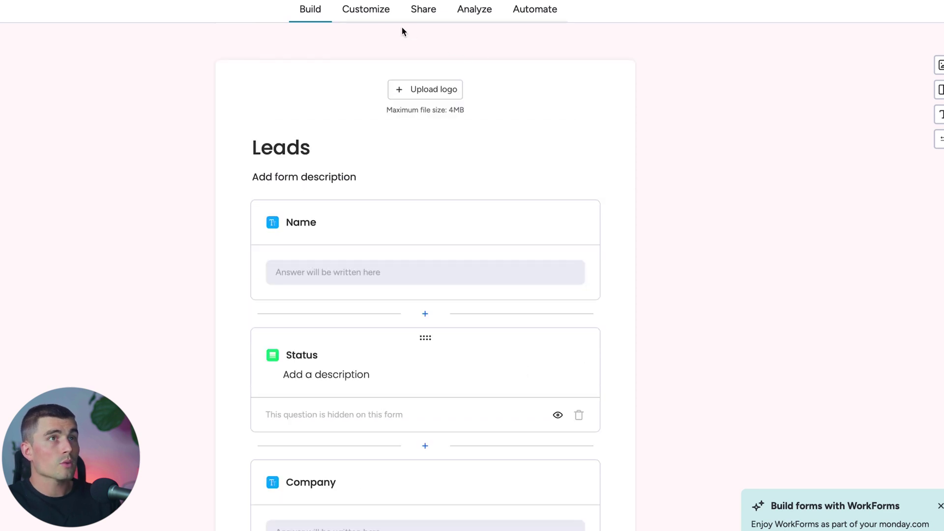
{"action": "left_click", "coordinate": [356, 16]}
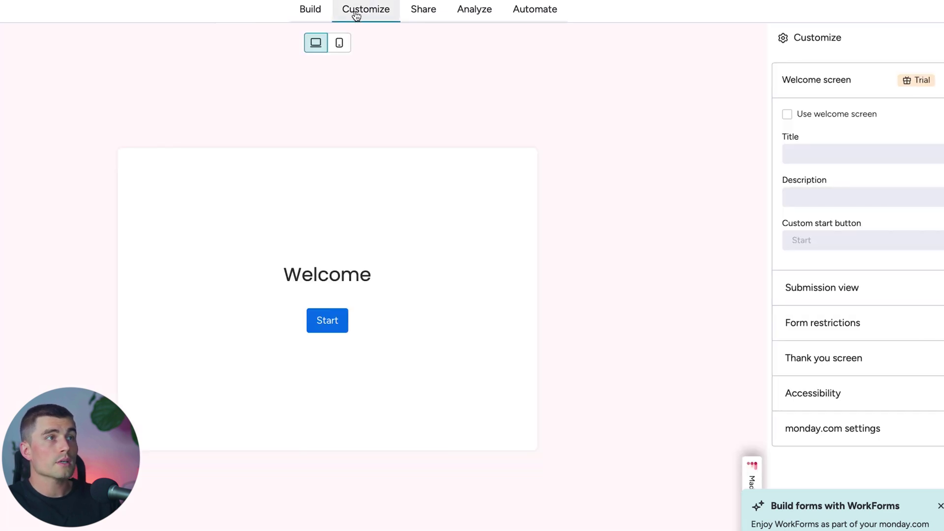
{"action": "left_click", "coordinate": [853, 291]}
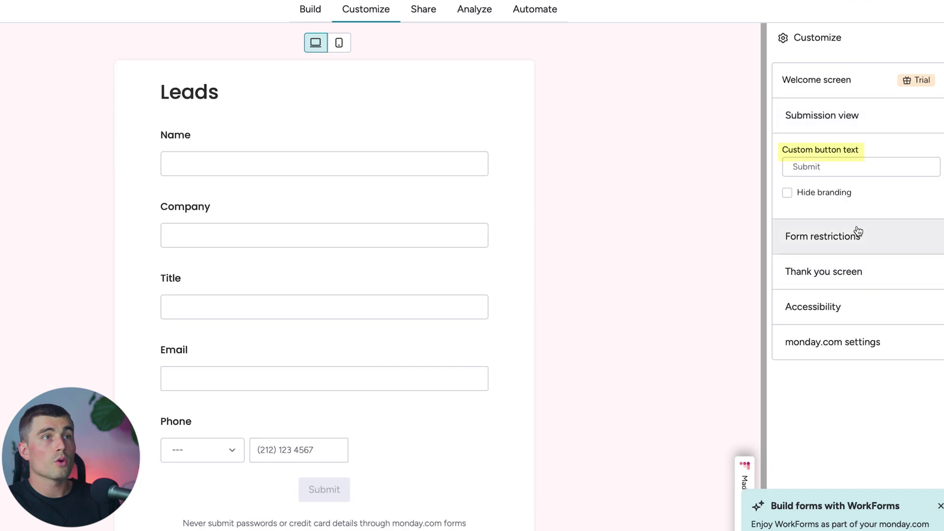
{"action": "left_click", "coordinate": [853, 234]}
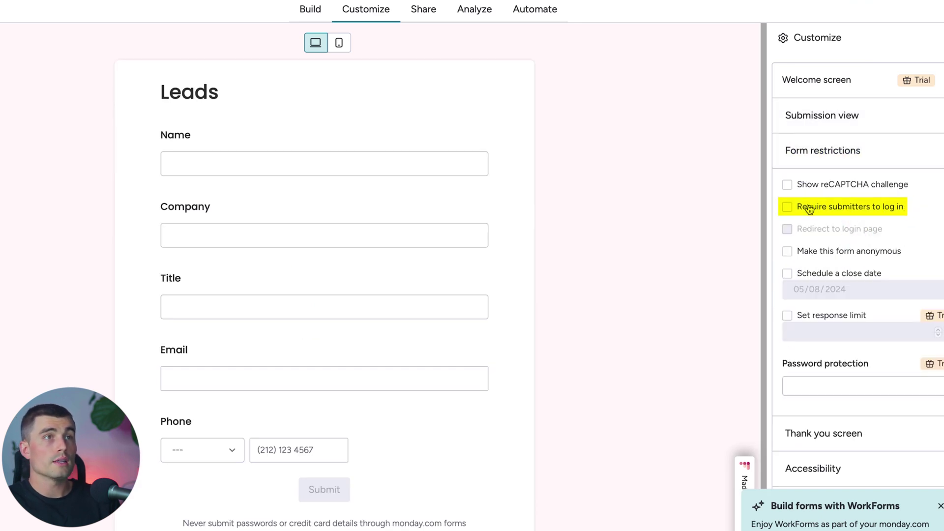
{"action": "left_click", "coordinate": [847, 150]}
Step: Set the form's Group for Answers to New Leads in the monday.com settings
{"action": "left_click", "coordinate": [864, 261]}
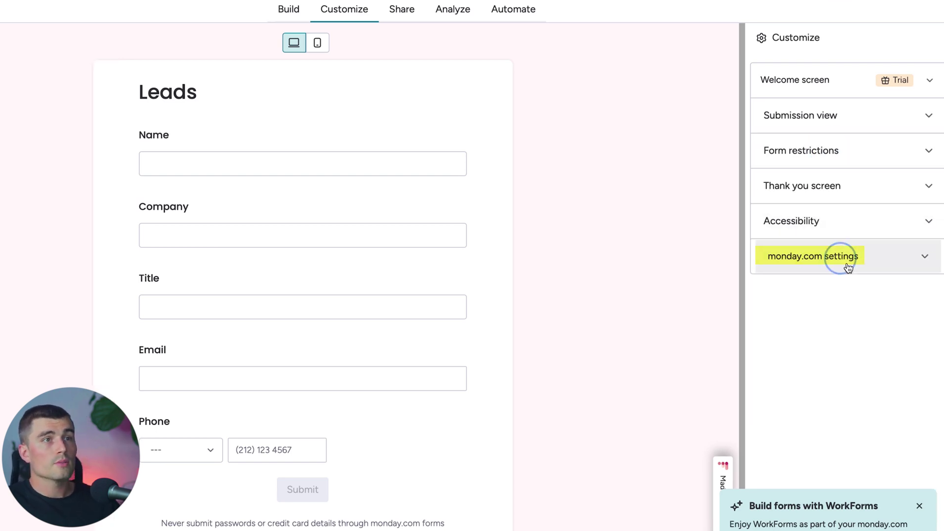
{"action": "left_click", "coordinate": [919, 506]}
{"action": "left_click", "coordinate": [833, 388]}
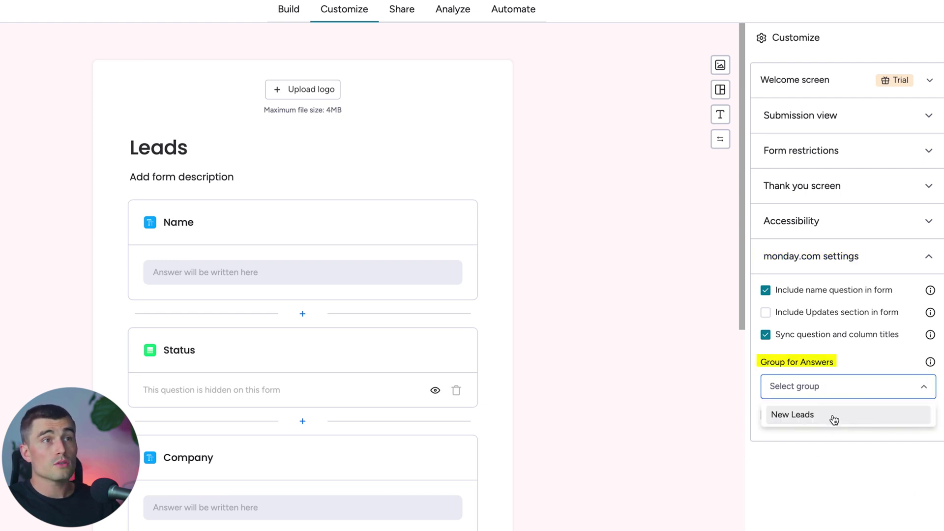
{"action": "left_click", "coordinate": [834, 419]}
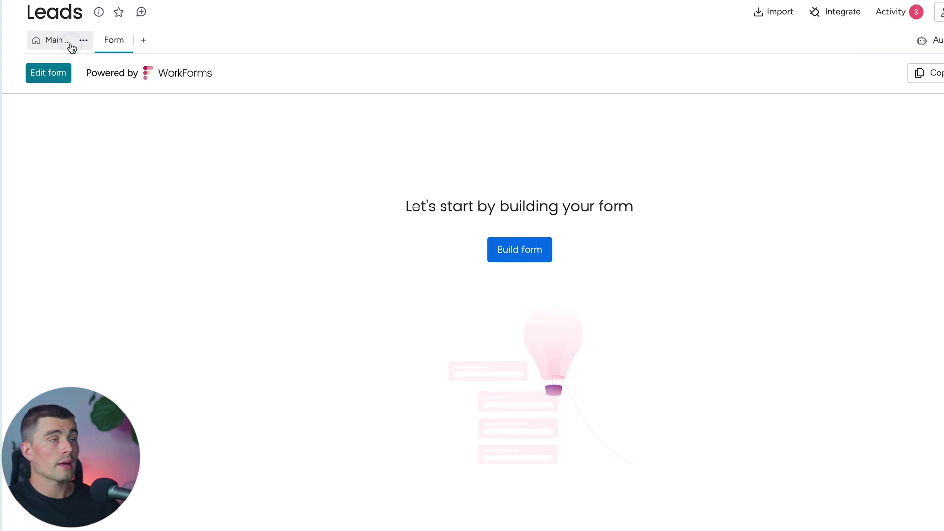
Step: Return to the Leads board's main table and add a new group named Qualified Leads
{"action": "left_click", "coordinate": [69, 42]}
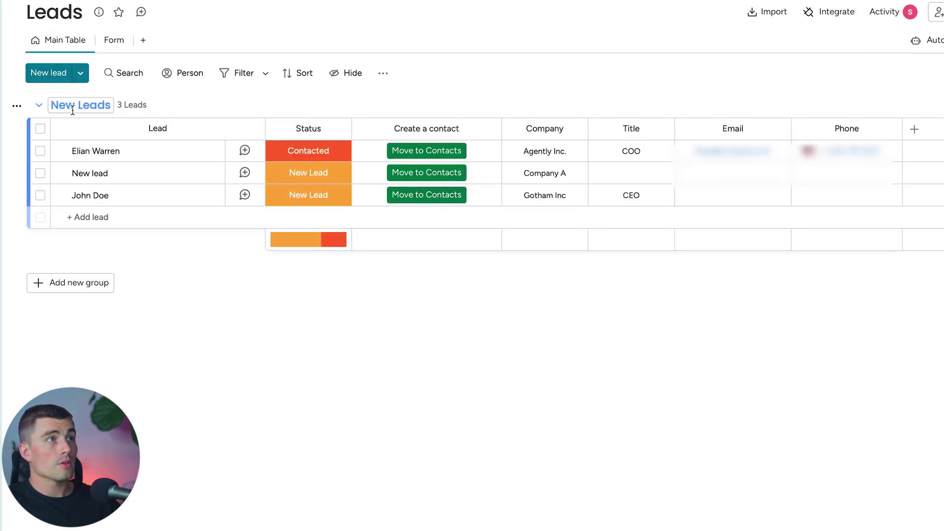
{"action": "left_click", "coordinate": [74, 282]}
{"action": "left_click", "coordinate": [79, 279]}
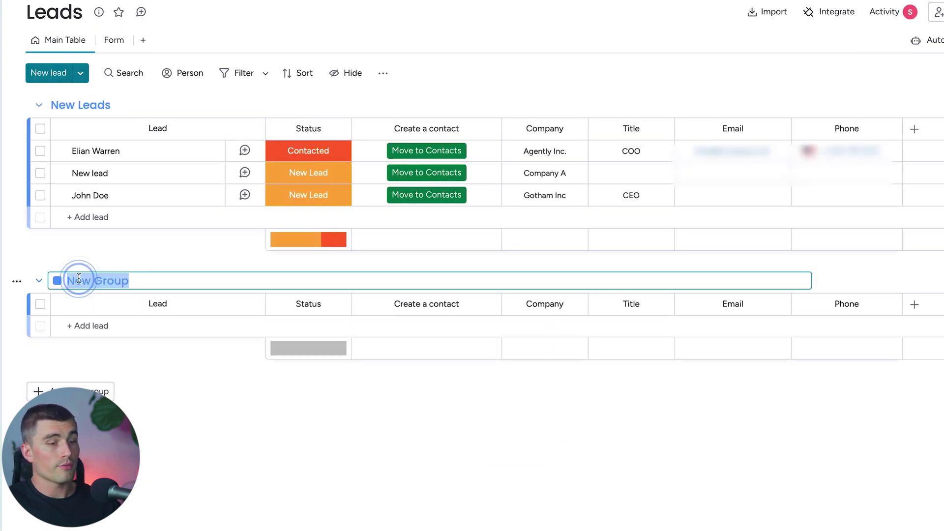
{"action": "type", "text": "Qualified Leads"}
Step: Reopen the Leads form for editing, check the groups available for answers and choose New Leads
{"action": "left_click", "coordinate": [113, 40]}
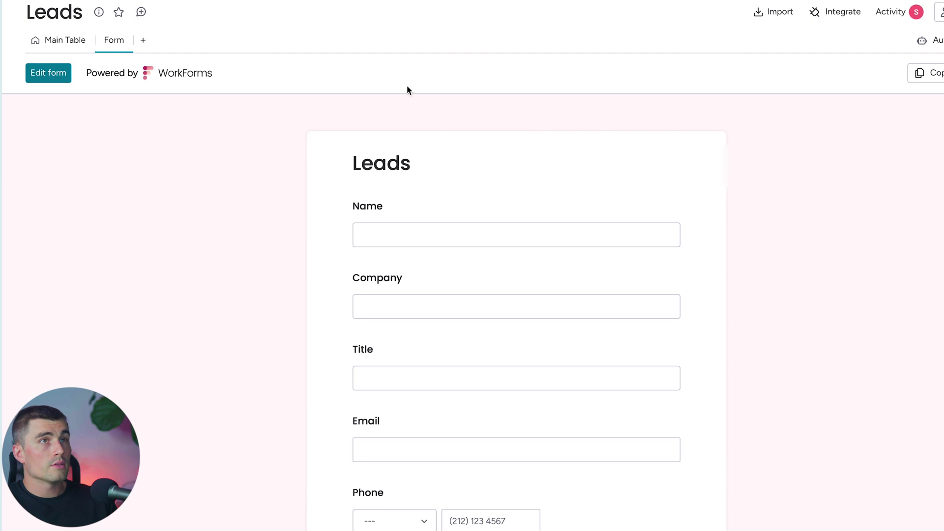
{"action": "left_click", "coordinate": [67, 78]}
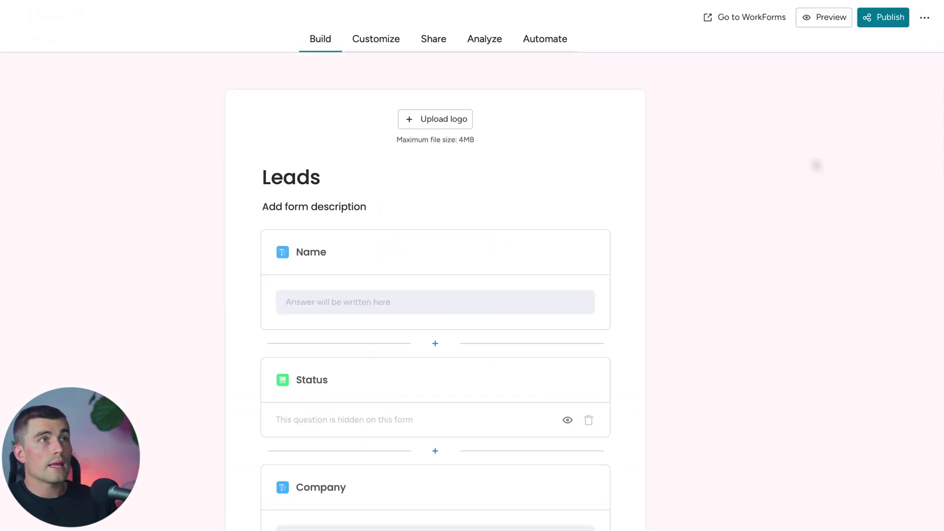
{"action": "left_click", "coordinate": [375, 39]}
{"action": "left_click", "coordinate": [895, 460]}
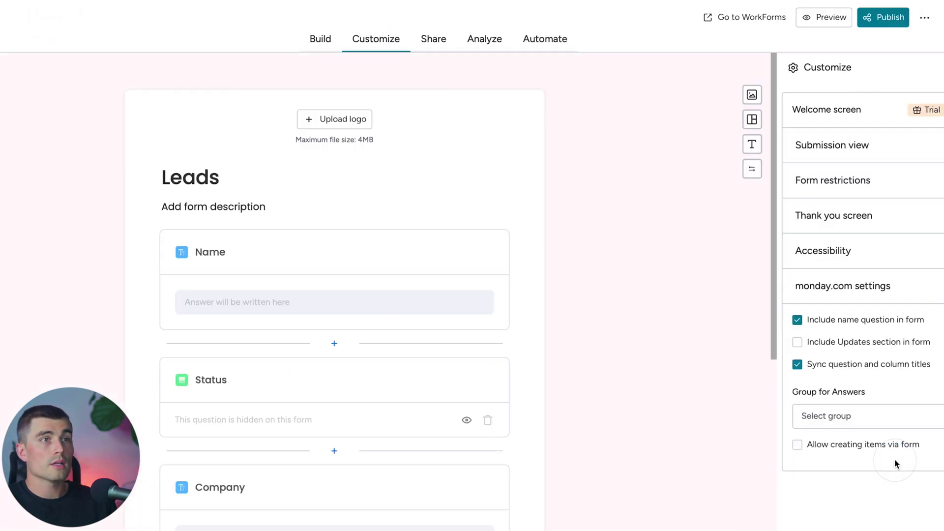
{"action": "left_click", "coordinate": [897, 423]}
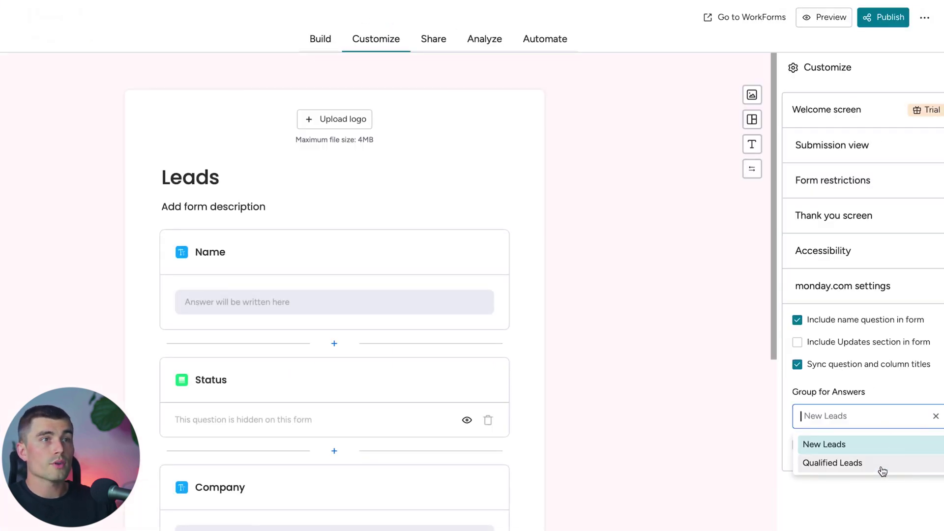
{"action": "left_click", "coordinate": [855, 445]}
Step: Publish the Leads form and open its copied share link in a private browser window
{"action": "left_click", "coordinate": [890, 20]}
{"action": "left_click", "coordinate": [649, 176]}
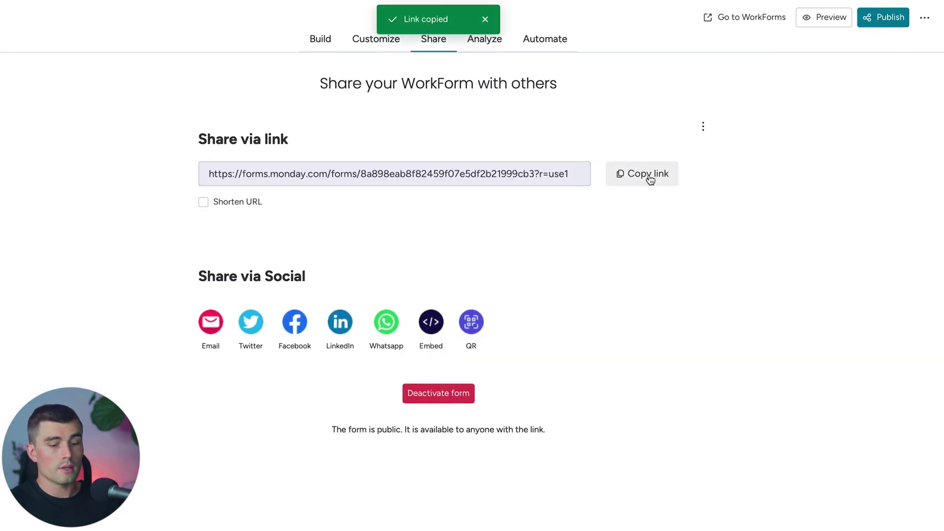
{"action": "key", "text": "super+shift+n"}
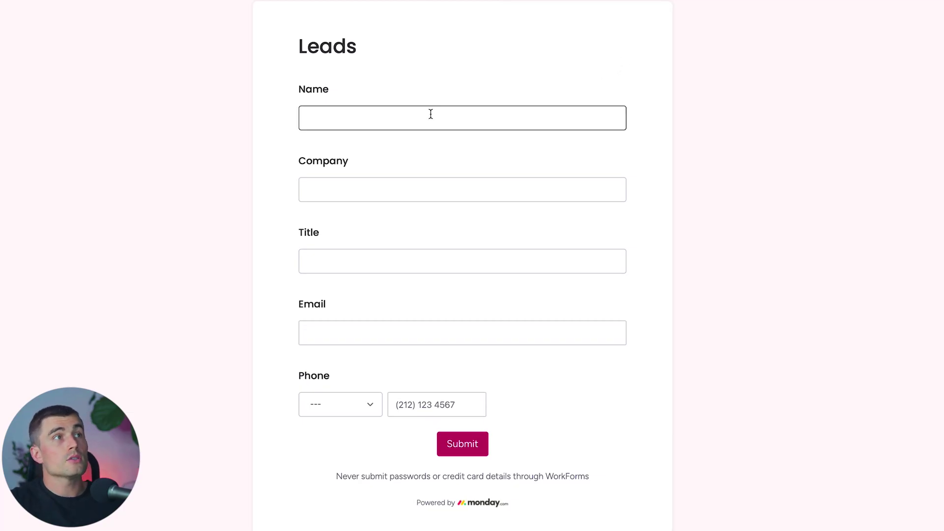
Step: Submit a form response with the lead's name, company North Pole, title Head of Gifting and contact details, and return to the board's main table
{"action": "left_click", "coordinate": [431, 114]}
{"action": "key", "text": "Return"}
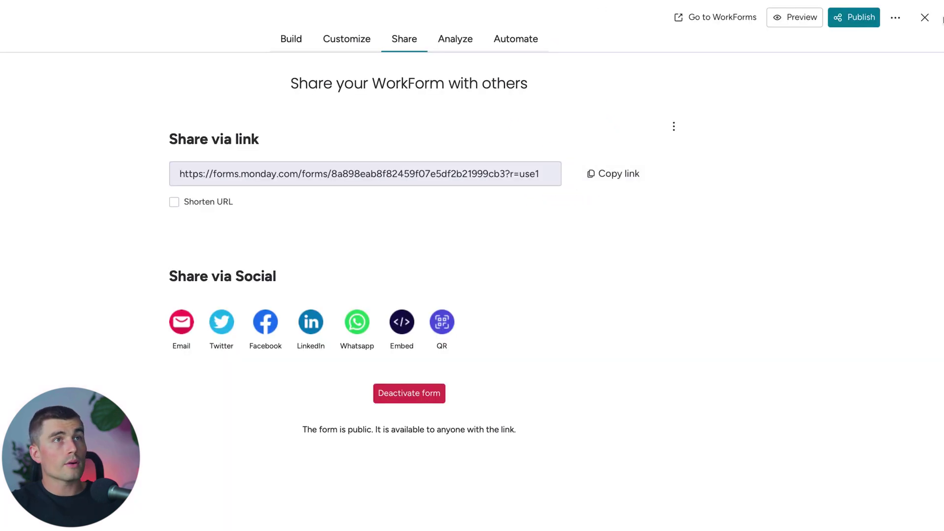
{"action": "left_click", "coordinate": [924, 17]}
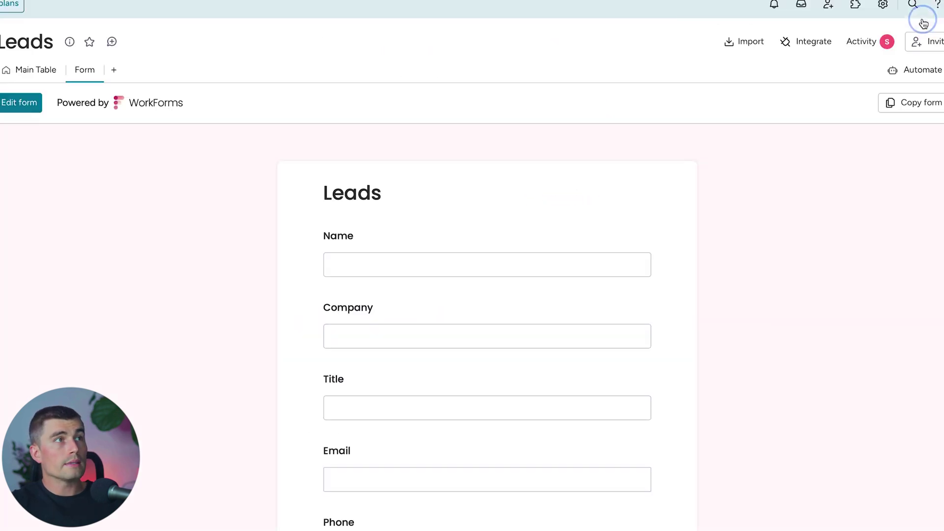
{"action": "left_click", "coordinate": [78, 69]}
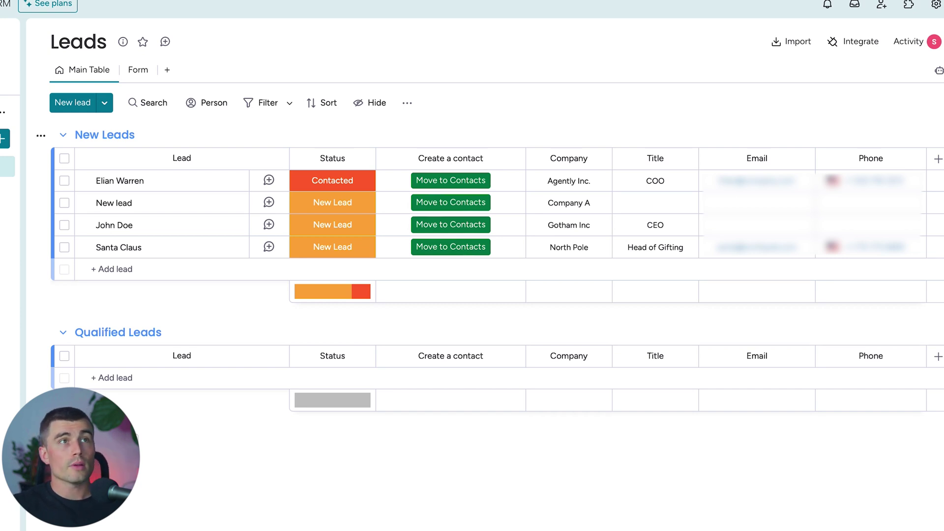
Step: Add the core Owner column to the Leads board
{"action": "left_click", "coordinate": [872, 44]}
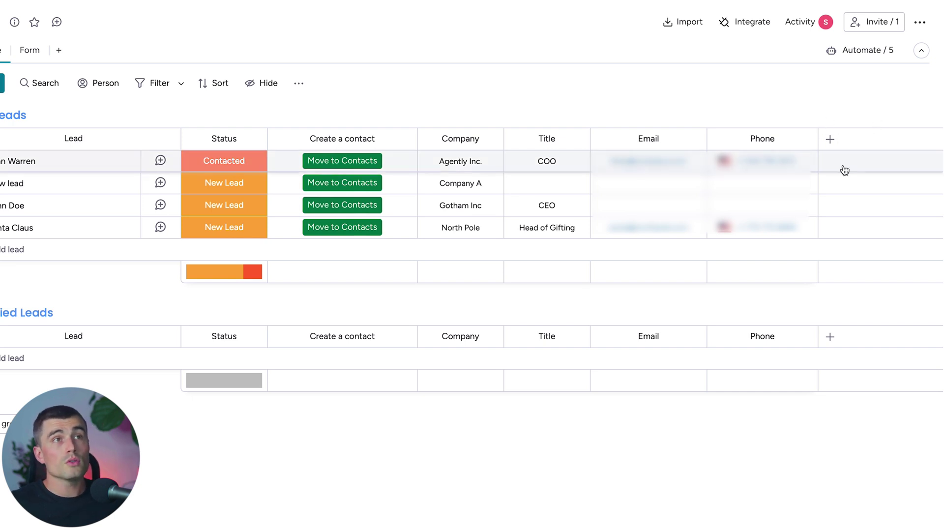
{"action": "left_click", "coordinate": [830, 140]}
{"action": "scroll", "coordinate": [758, 296], "scroll_direction": "down", "scroll_amount": 1}
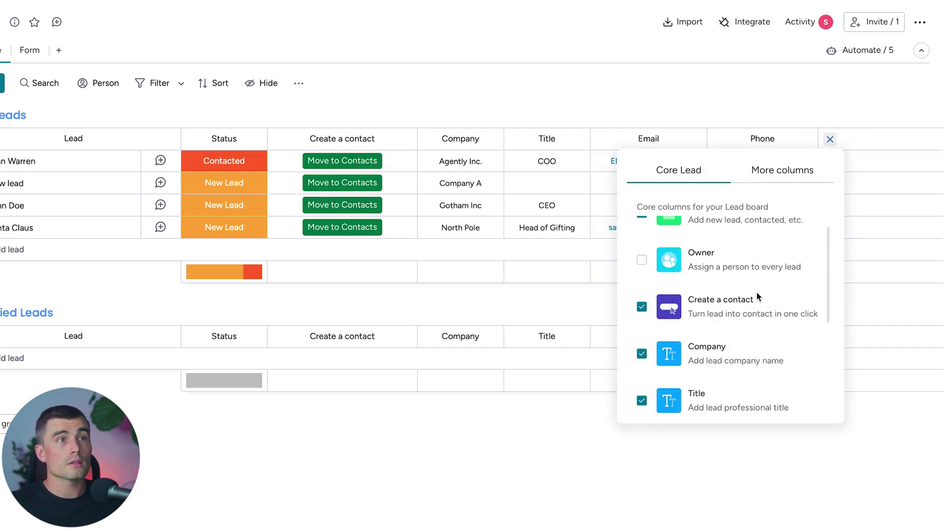
{"action": "left_click", "coordinate": [641, 260]}
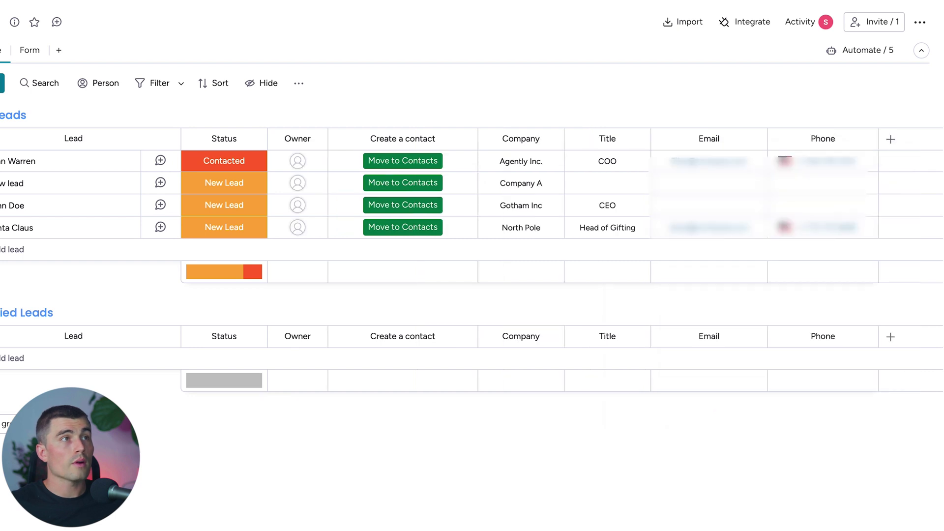
Step: Check the people available as owner for the Agently Inc. lead without assigning anyone
{"action": "left_click", "coordinate": [307, 167]}
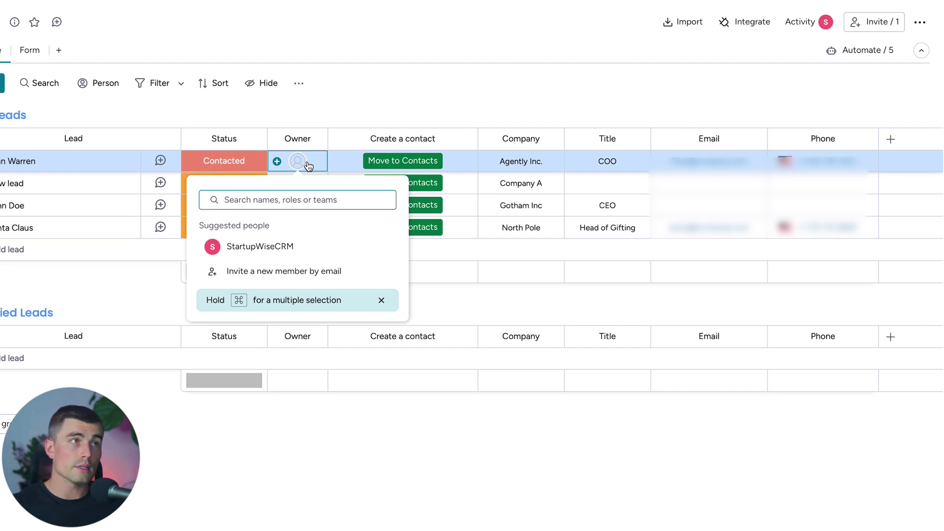
{"action": "left_click", "coordinate": [369, 419]}
Step: Open the Agently Inc. lead's record and post the update "I know this person personally, let me work them."
{"action": "mouse_move", "coordinate": [181, 163]}
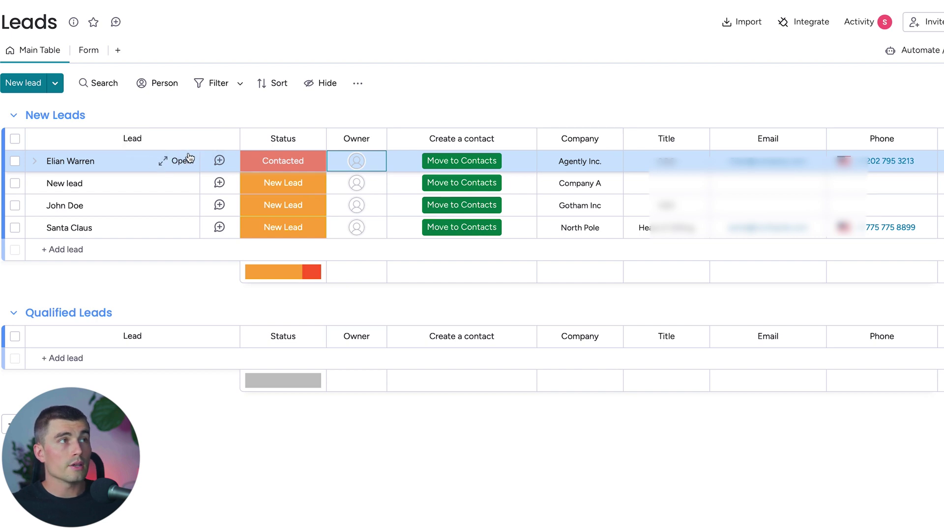
{"action": "left_click", "coordinate": [174, 162]}
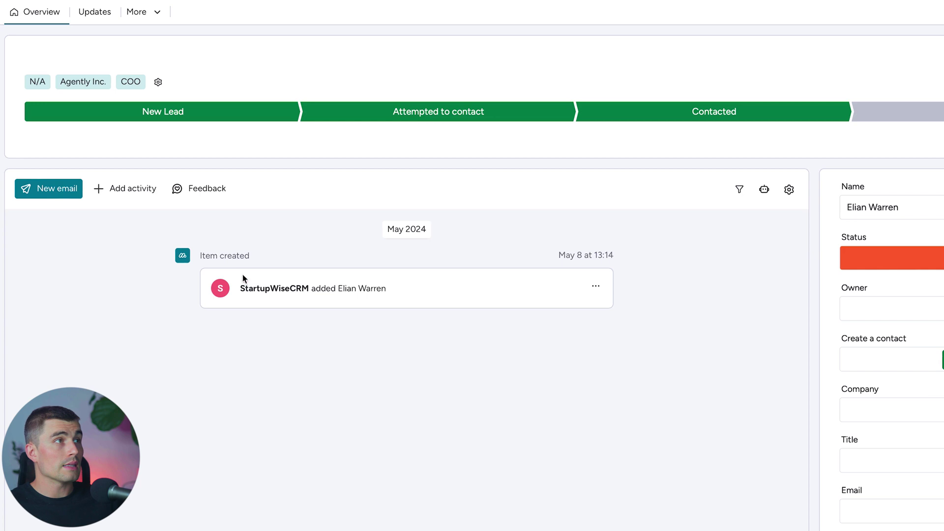
{"action": "left_click", "coordinate": [93, 13]}
{"action": "left_click", "coordinate": [407, 40]}
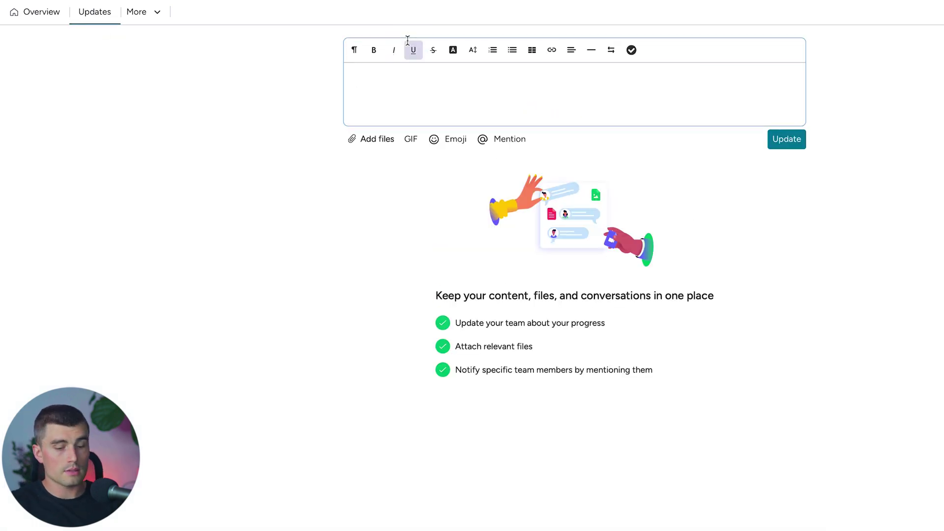
{"action": "type", "text": "I know this "}
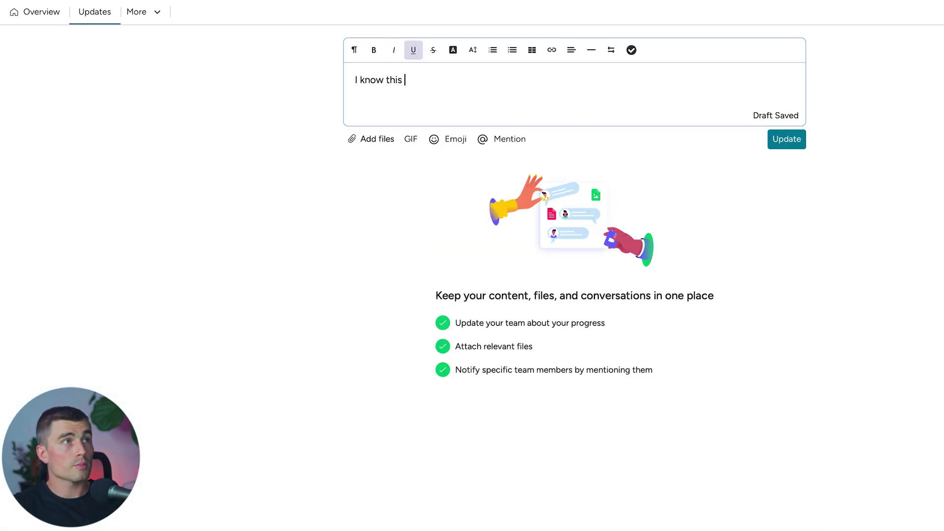
{"action": "type", "text": "person personally, let m"}
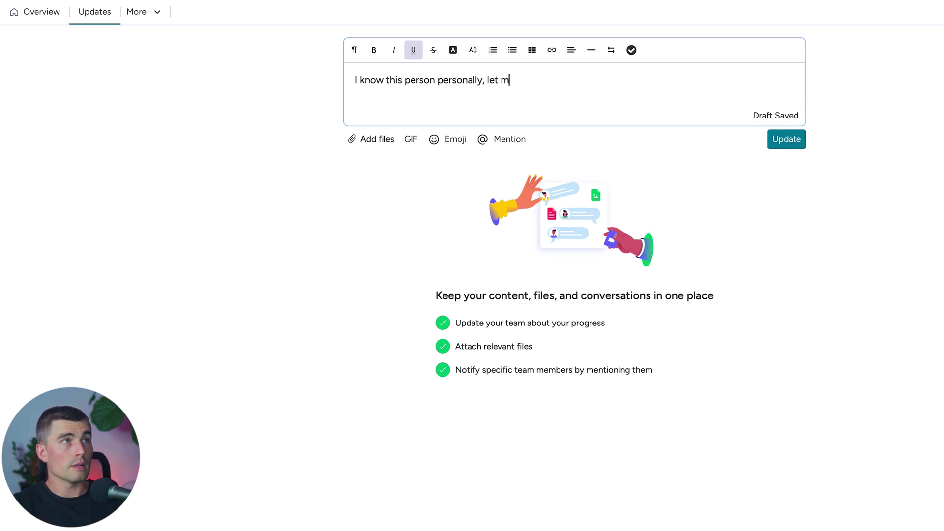
{"action": "type", "text": "e work them."}
{"action": "key", "text": "Return"}
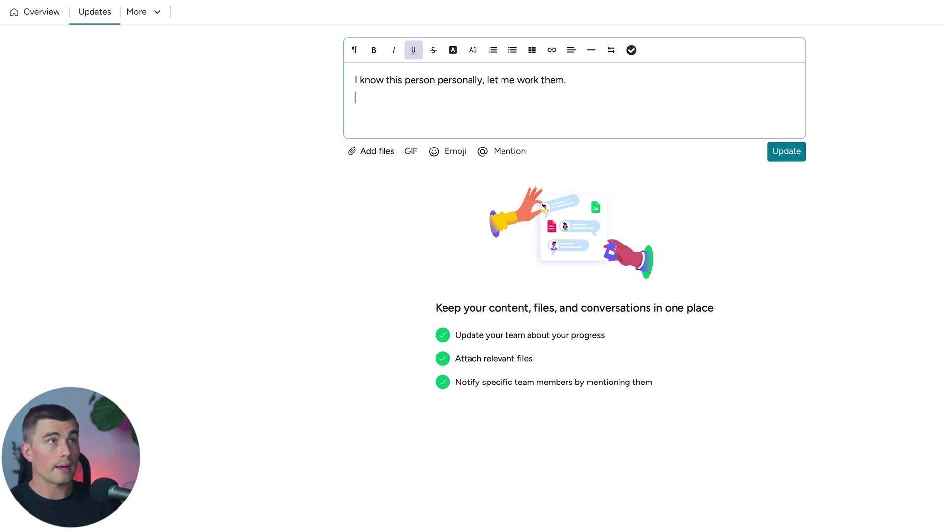
{"action": "key", "text": "ctrl+Return"}
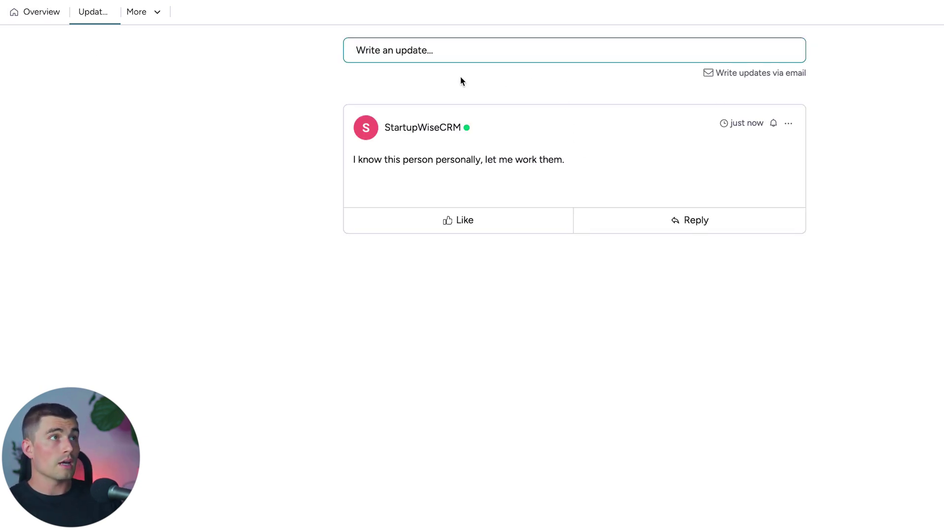
Step: In the Agently Inc. lead's overview, mark the lead Qualified, reopen it and mark it Unqualified
{"action": "left_click", "coordinate": [50, 13]}
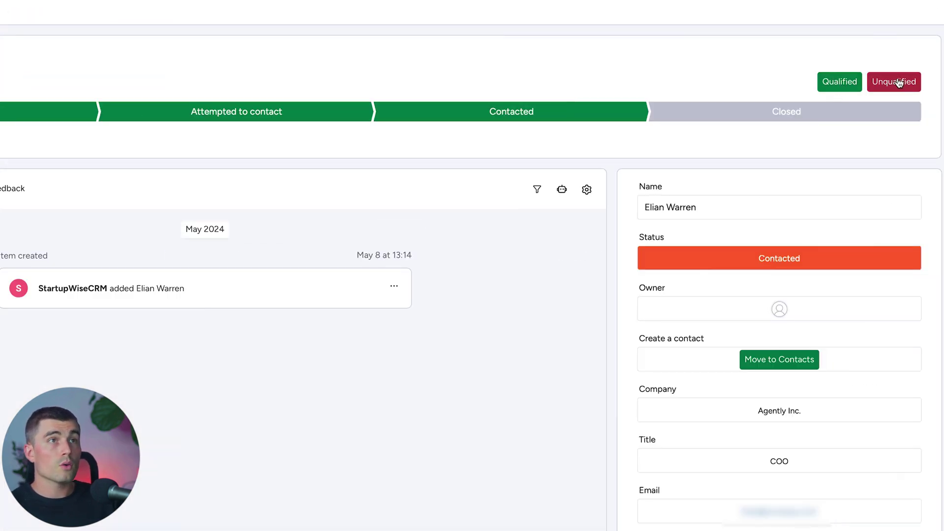
{"action": "left_click", "coordinate": [853, 84]}
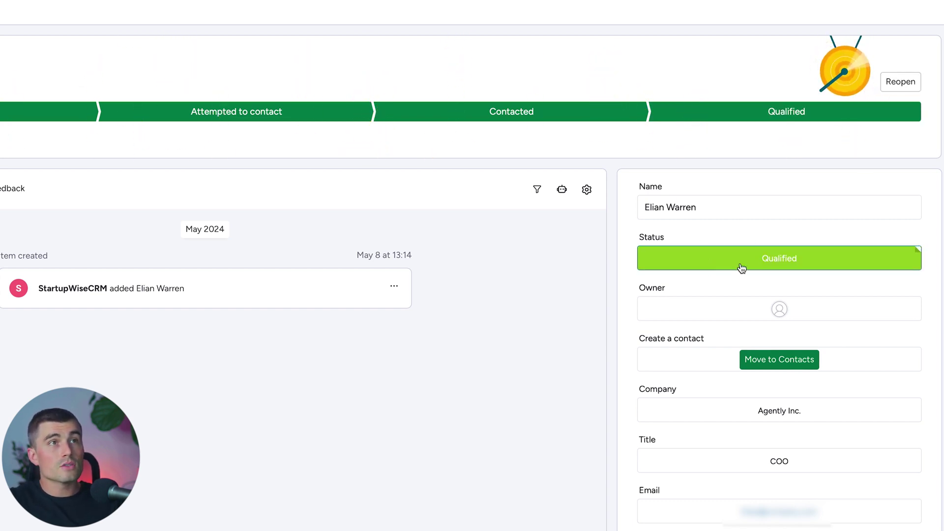
{"action": "left_click", "coordinate": [892, 87]}
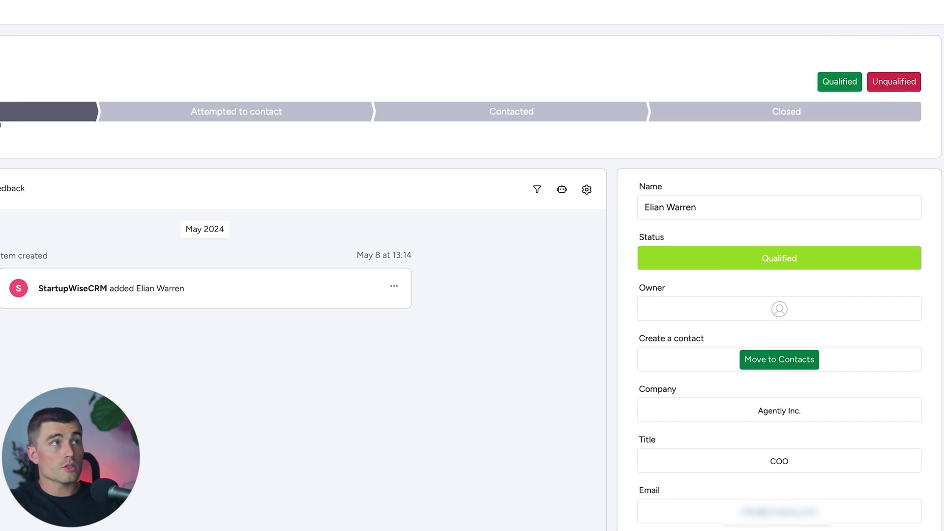
{"action": "left_click", "coordinate": [892, 87]}
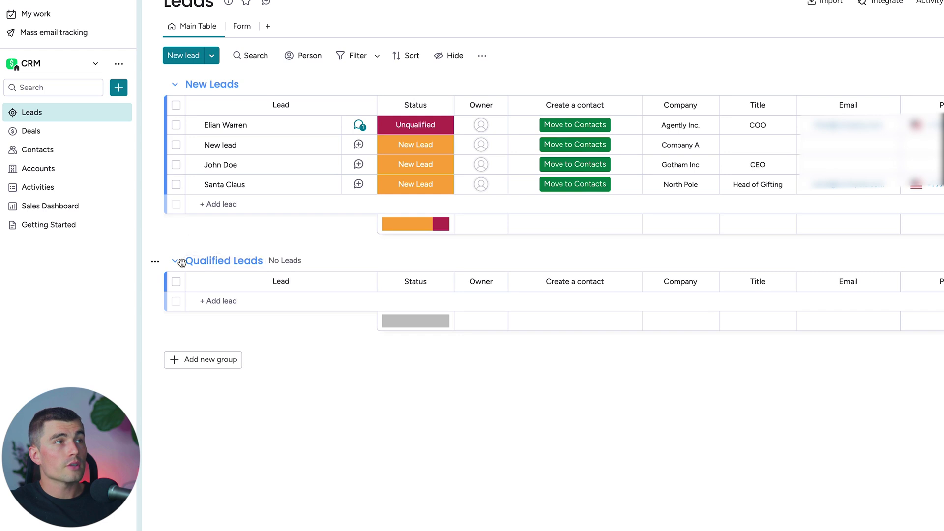
Step: Change the Qualified Leads group colour to bright green on the Leads board
{"action": "left_click", "coordinate": [196, 261]}
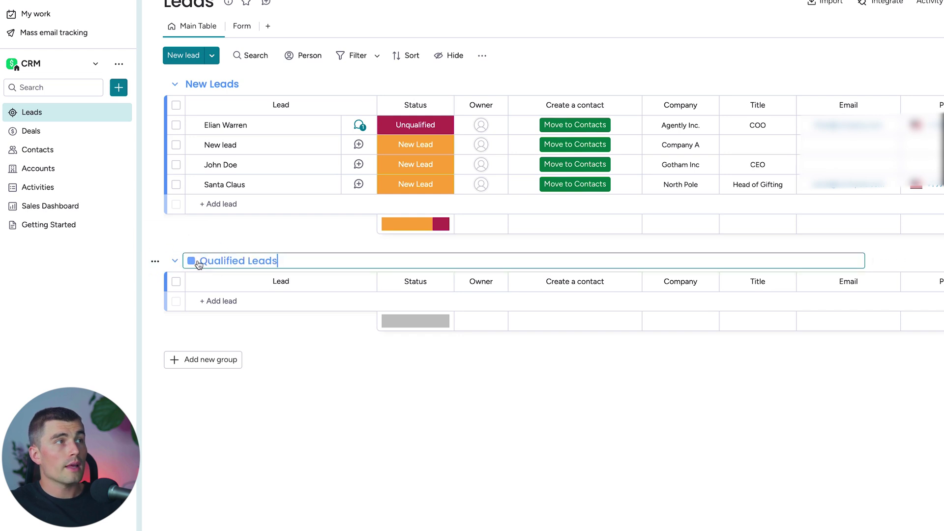
{"action": "left_click", "coordinate": [191, 261]}
{"action": "left_click", "coordinate": [211, 284]}
Step: Add a new group named Unqualified Leads to the Leads board and colour it dark red
{"action": "left_click", "coordinate": [203, 359]}
{"action": "triple_click", "coordinate": [204, 358]}
{"action": "type", "text": "U"}
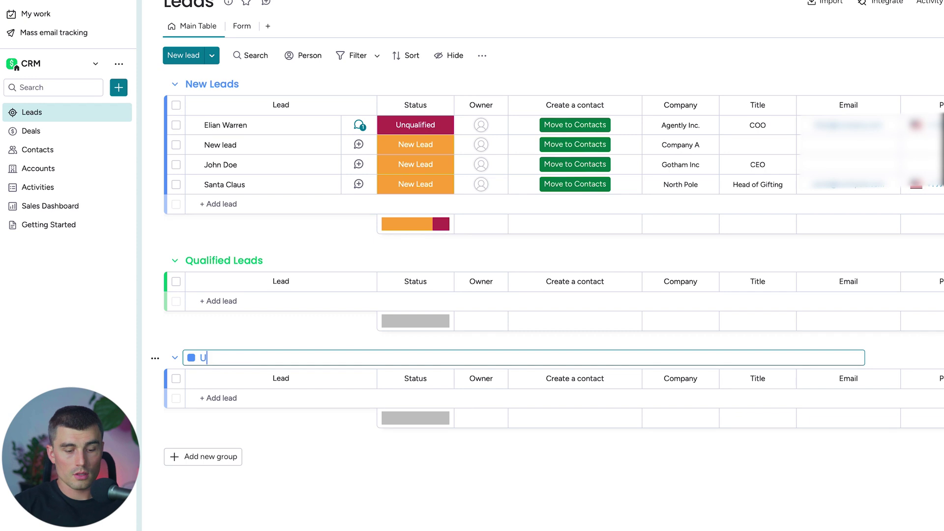
{"action": "type", "text": "nQualified Leads"}
{"action": "left_click", "coordinate": [220, 358]}
{"action": "key", "text": "BackSpace"}
{"action": "type", "text": "q"}
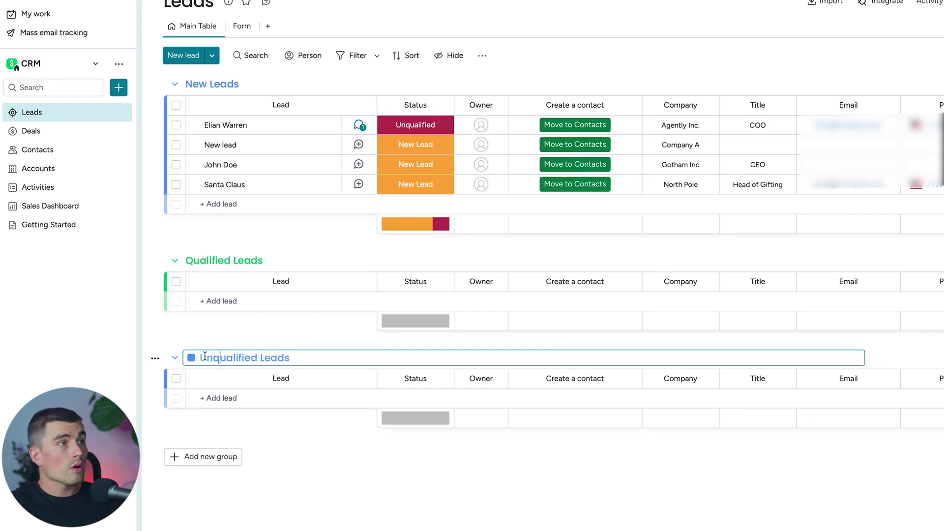
{"action": "left_click", "coordinate": [191, 358]}
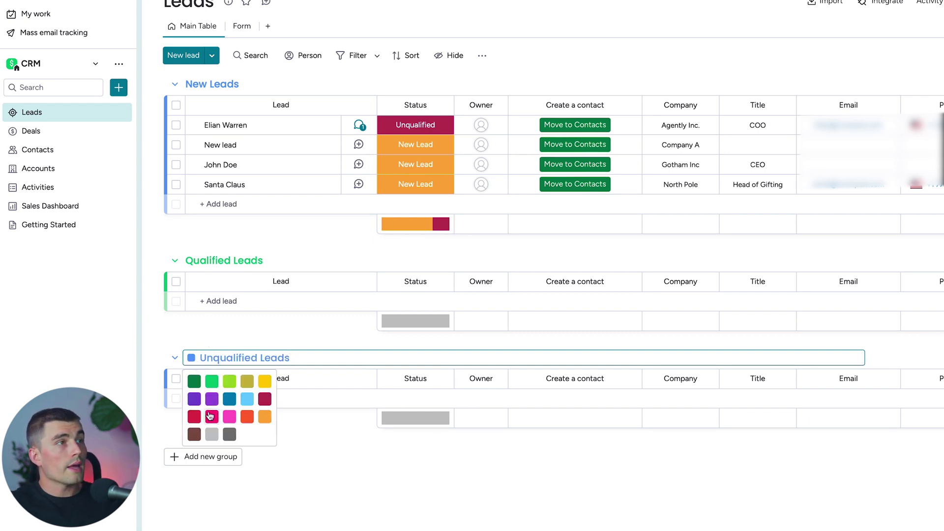
{"action": "left_click", "coordinate": [195, 416]}
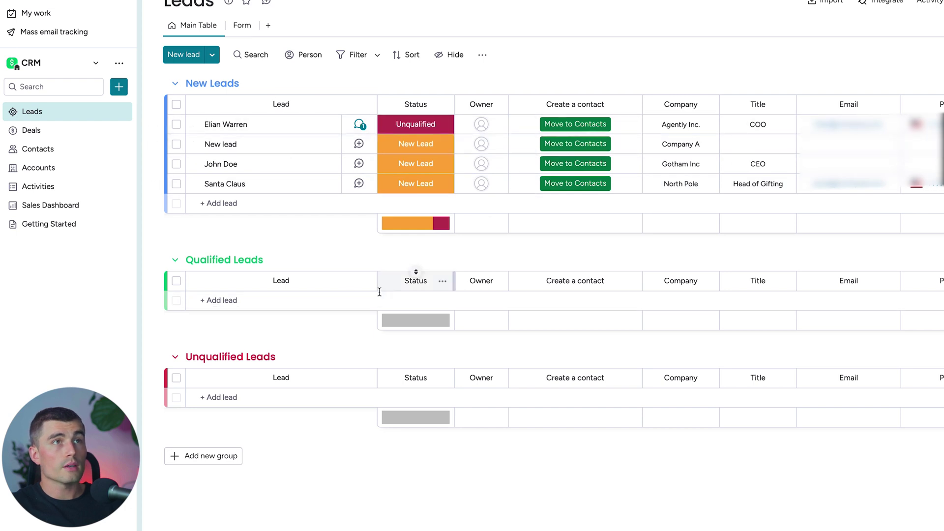
Step: Start a new custom automation for the Leads board that triggers when Status changes to Qualified
{"action": "left_click", "coordinate": [911, 51]}
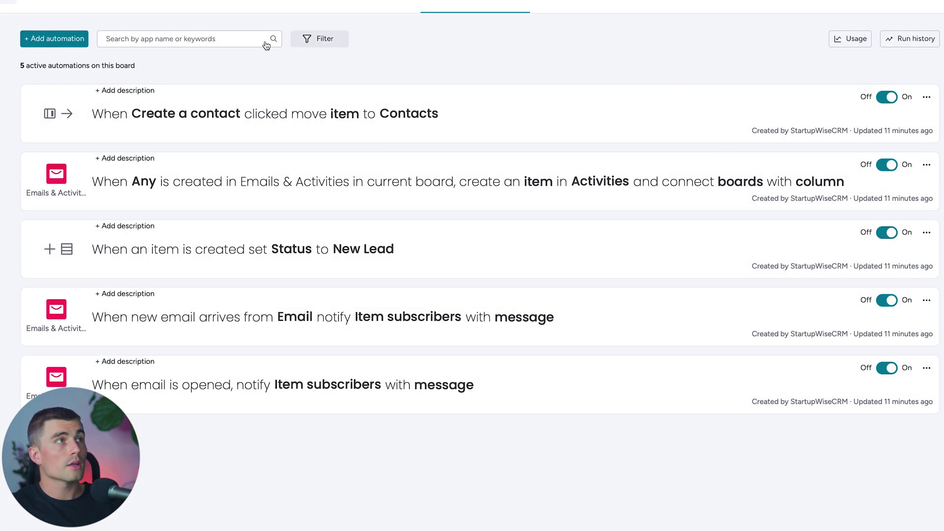
{"action": "left_click", "coordinate": [39, 39]}
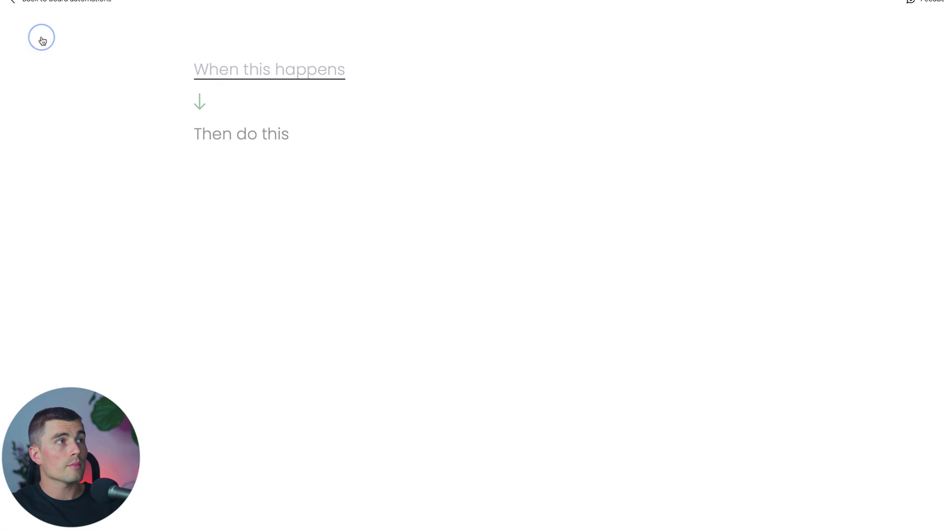
{"action": "left_click", "coordinate": [259, 72]}
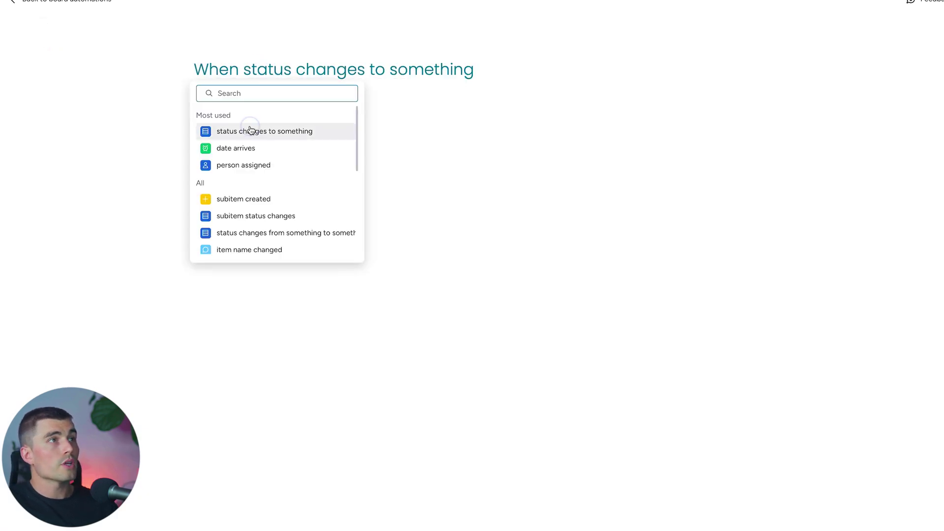
{"action": "left_click", "coordinate": [250, 131]}
{"action": "left_click", "coordinate": [268, 70]}
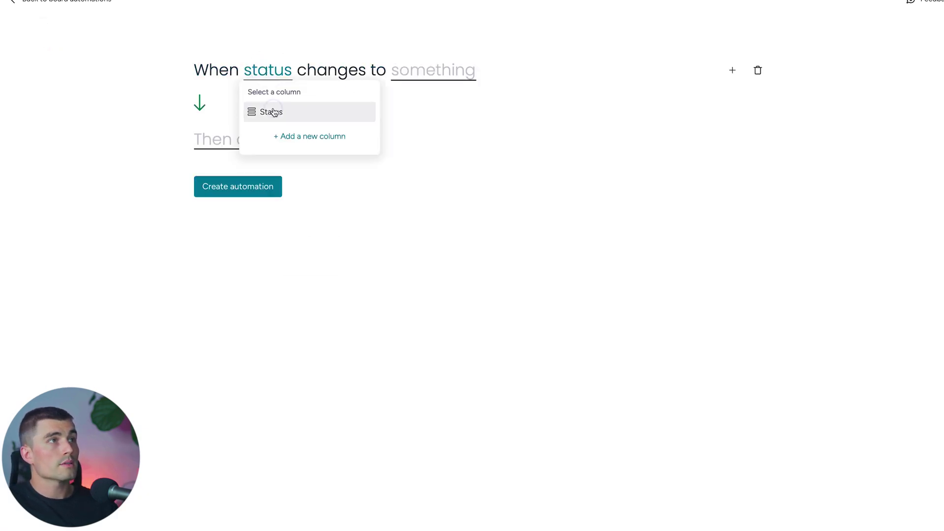
{"action": "left_click", "coordinate": [274, 112]}
{"action": "left_click", "coordinate": [416, 70]}
{"action": "scroll", "coordinate": [485, 158], "scroll_direction": "down", "scroll_amount": 2}
{"action": "left_click", "coordinate": [454, 174]}
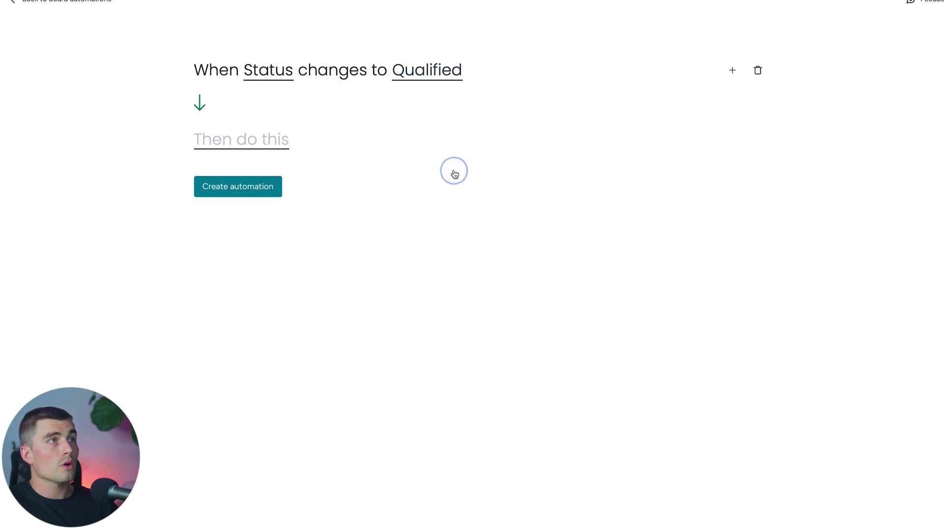
Step: Set the automation's action to move the item to the Qualified Leads group and create the automation
{"action": "left_click", "coordinate": [321, 137]}
{"action": "left_click", "coordinate": [276, 202]}
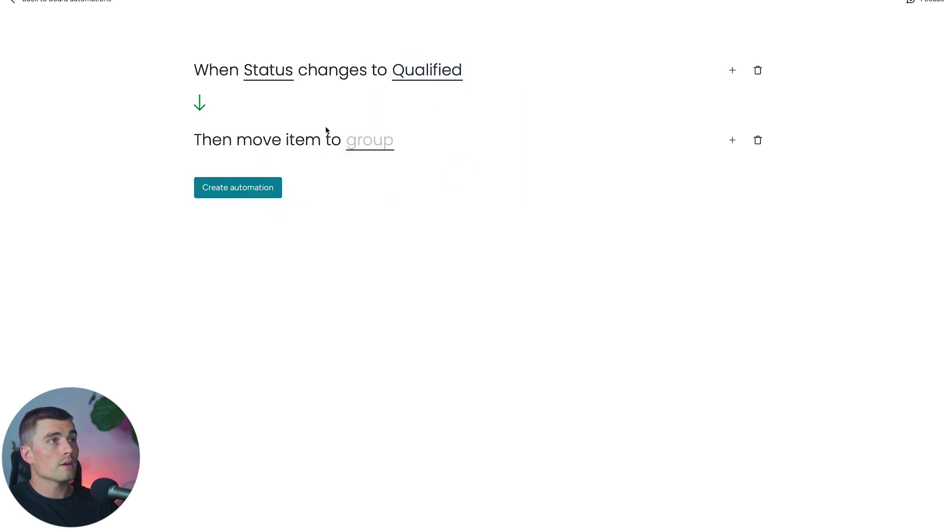
{"action": "left_click", "coordinate": [367, 139]}
{"action": "left_click", "coordinate": [381, 215]}
{"action": "left_click", "coordinate": [279, 189]}
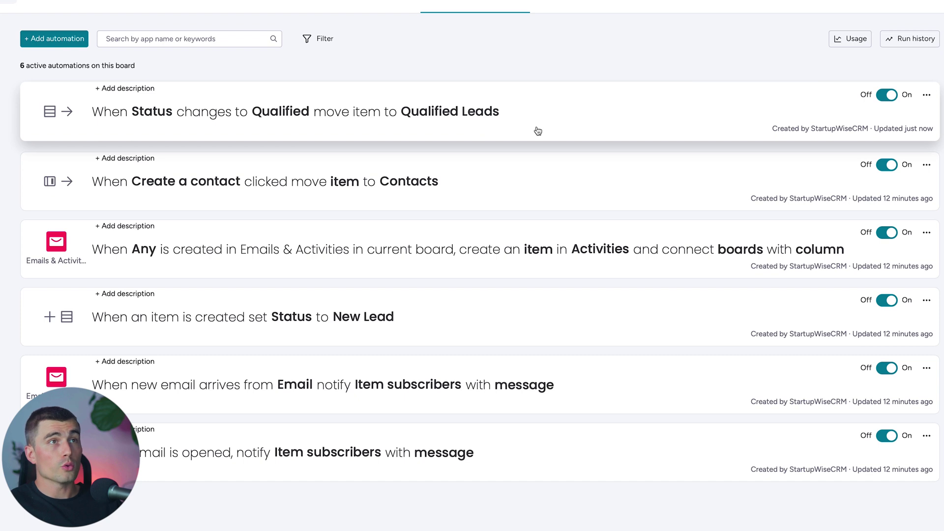
Step: Duplicate the Qualified automation, set the copy to move items to Unqualified Leads when Status changes to Unqualified, and create it
{"action": "left_click", "coordinate": [926, 95]}
{"action": "left_click", "coordinate": [867, 131]}
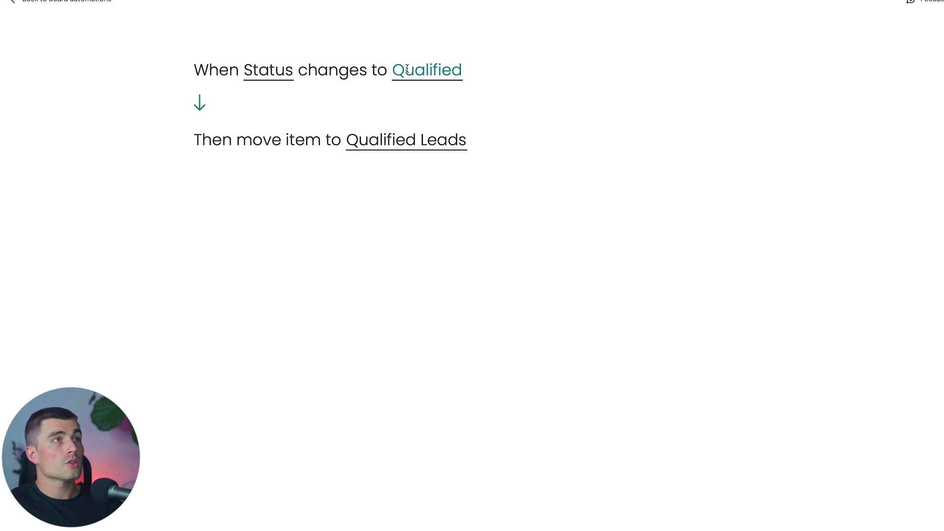
{"action": "left_click", "coordinate": [441, 69]}
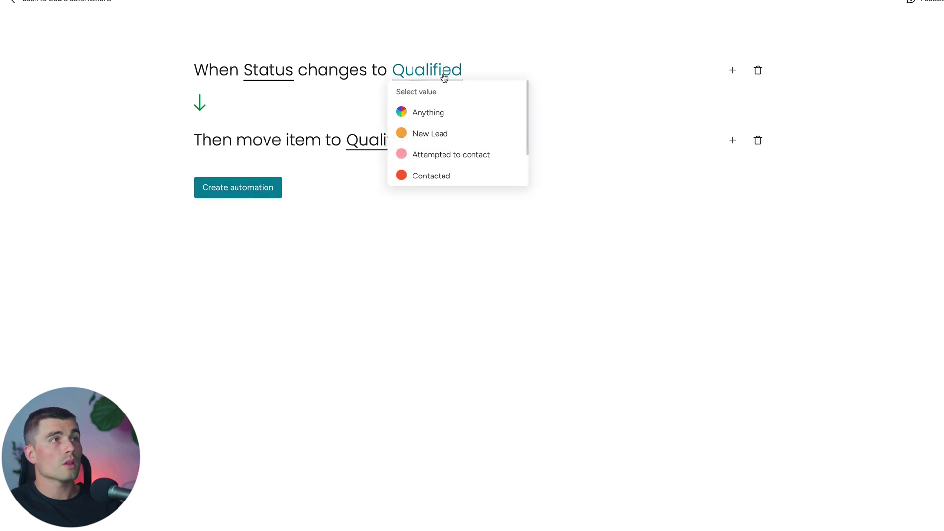
{"action": "scroll", "coordinate": [450, 153], "scroll_direction": "down", "scroll_amount": 2}
{"action": "left_click", "coordinate": [446, 172]}
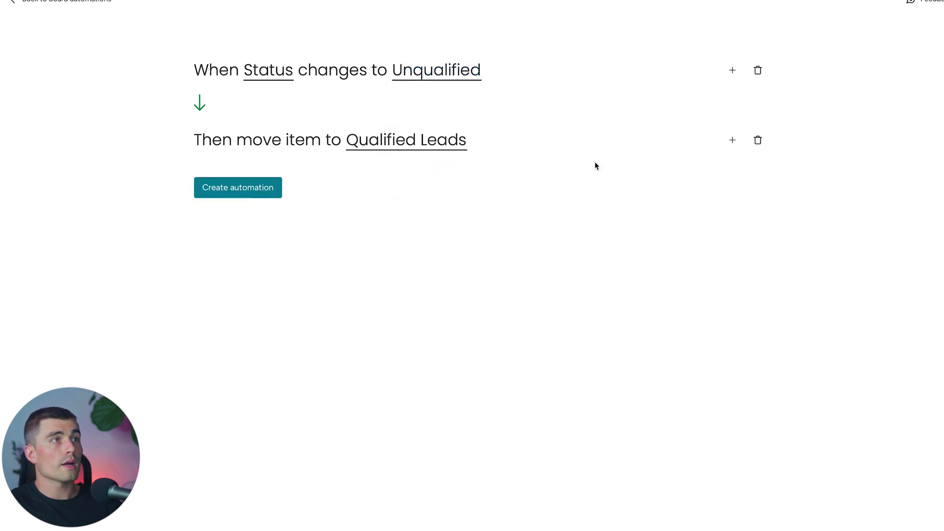
{"action": "left_click", "coordinate": [393, 140]}
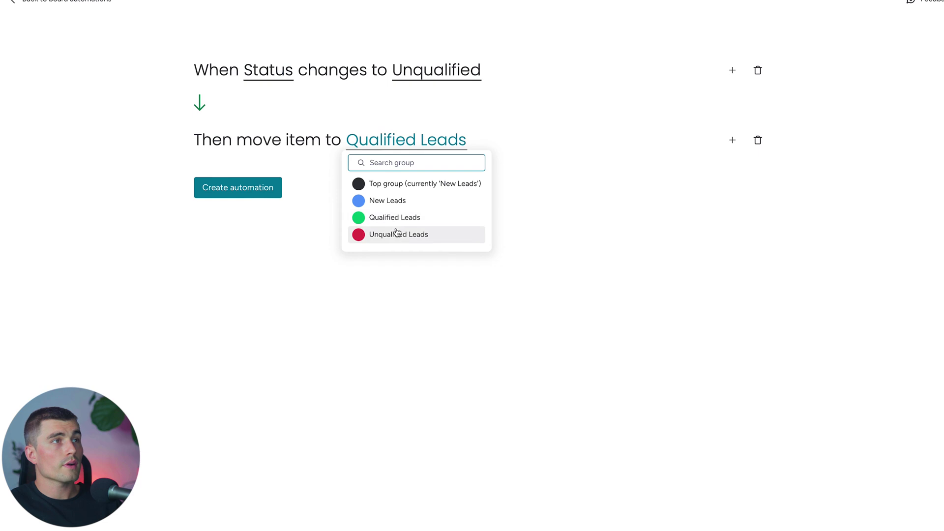
{"action": "left_click", "coordinate": [396, 238]}
{"action": "left_click", "coordinate": [235, 194]}
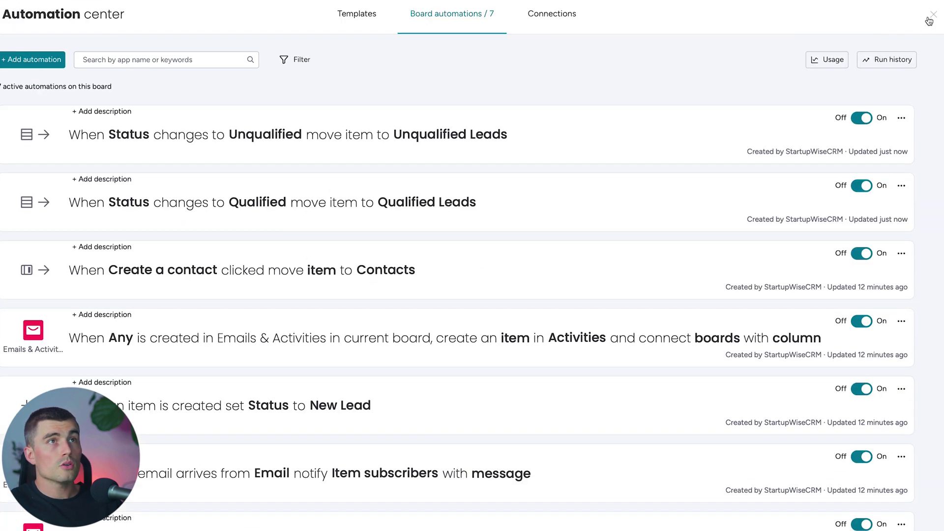
{"action": "key", "text": "Escape"}
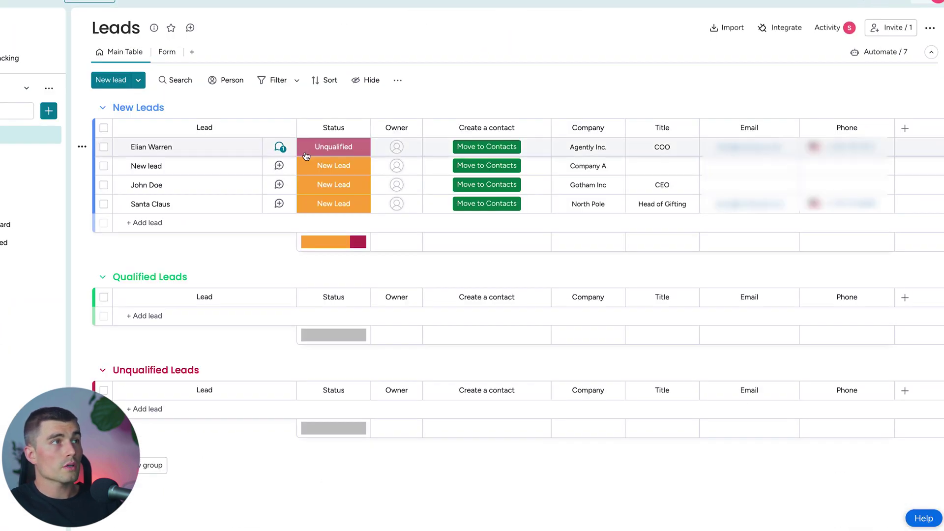
Step: Test the automations by setting the Gotham Inc lead's status to Qualified and the North Pole lead's status to Unqualified
{"action": "left_click", "coordinate": [329, 186]}
{"action": "left_click", "coordinate": [361, 304]}
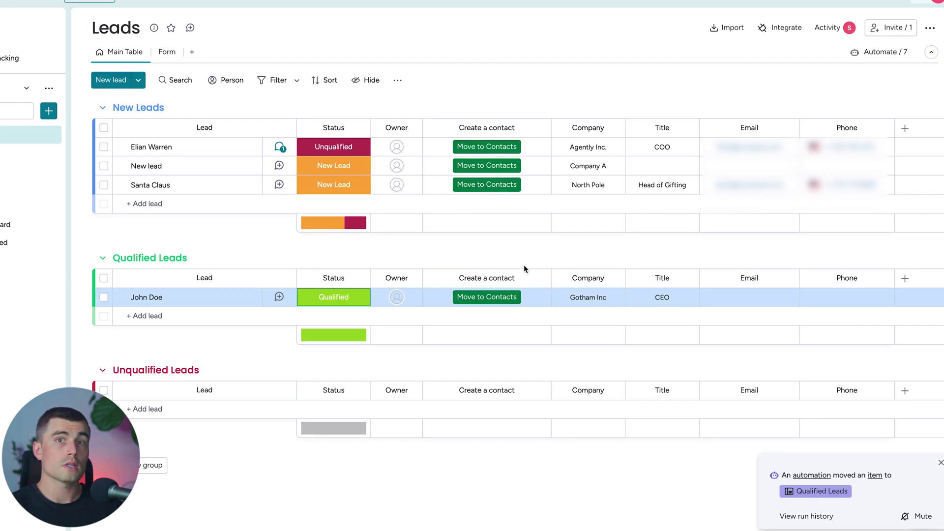
{"action": "left_click", "coordinate": [343, 188]}
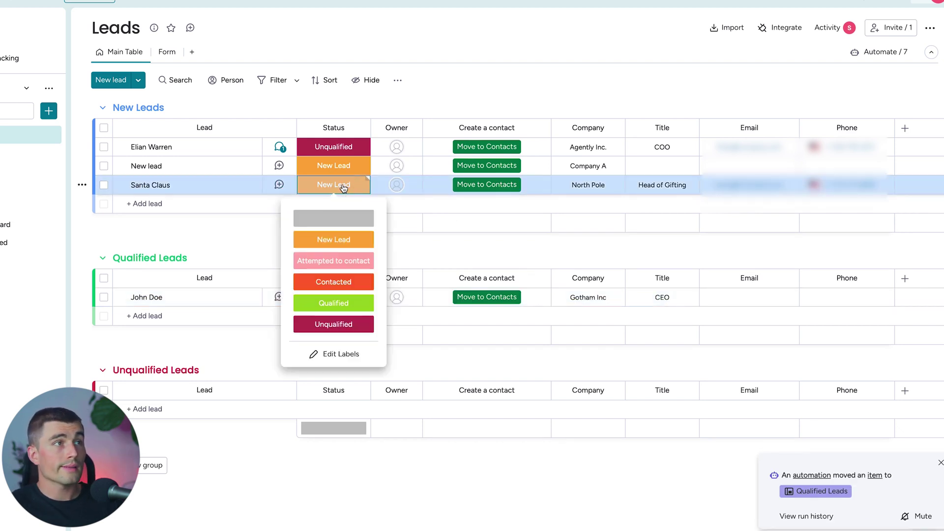
{"action": "left_click", "coordinate": [338, 327]}
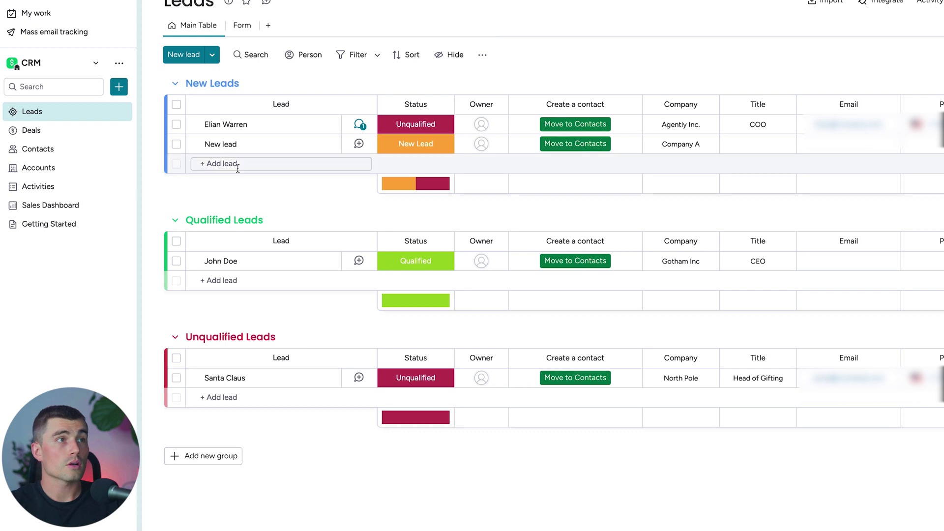
Step: Move the qualified Gotham Inc lead to Contacts and open the Contacts board
{"action": "left_click", "coordinate": [564, 262]}
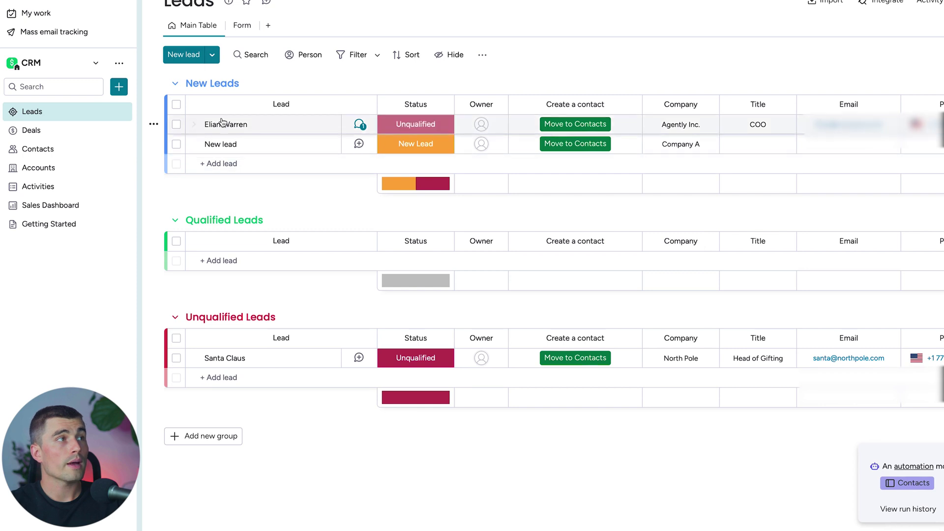
{"action": "left_click", "coordinate": [39, 149]}
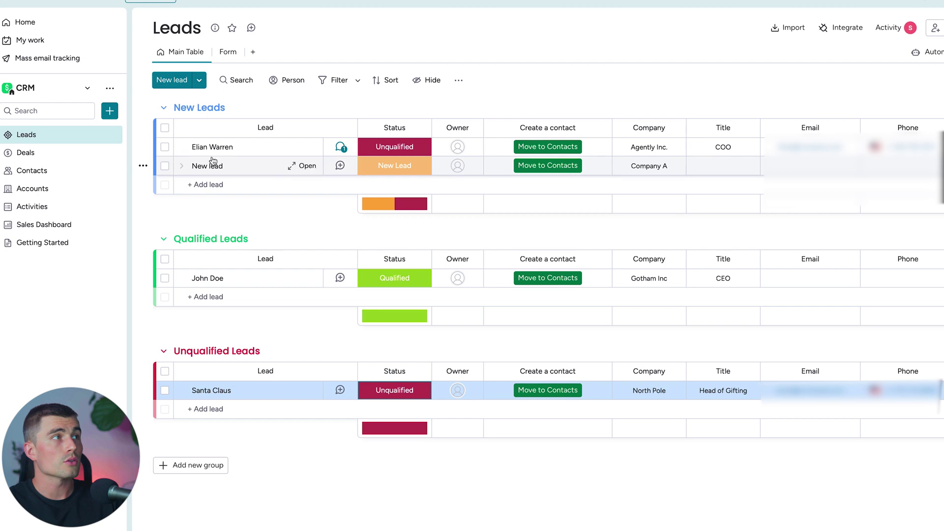
Step: Open the Deals board and inspect the subitems under Deal 1
{"action": "left_click", "coordinate": [62, 149]}
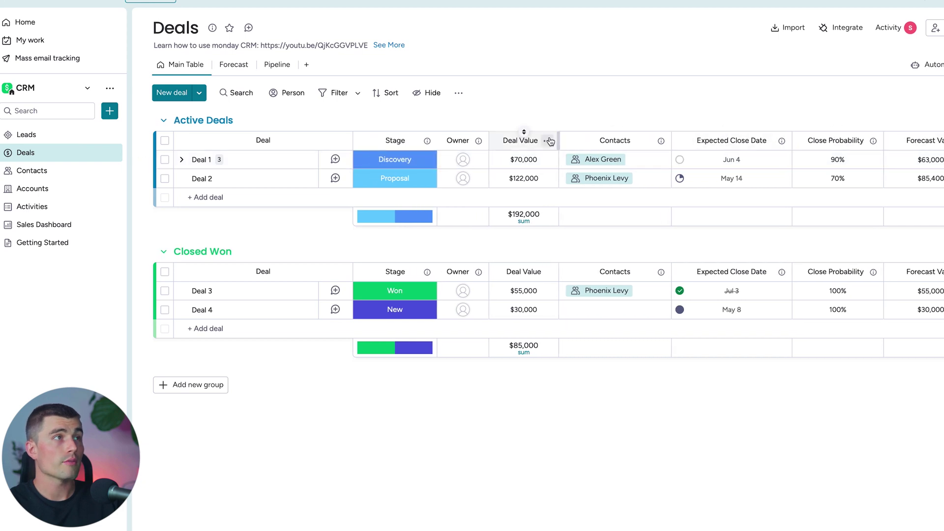
{"action": "left_click", "coordinate": [182, 160]}
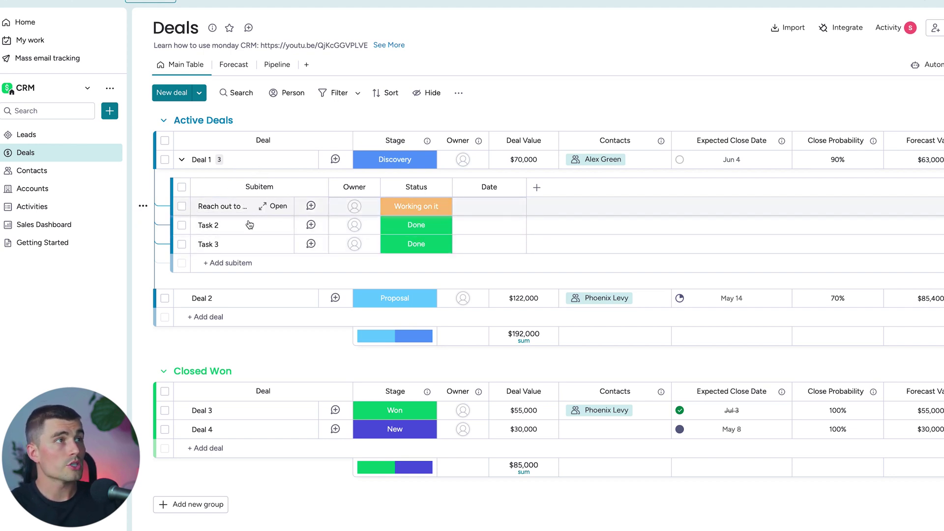
{"action": "left_click", "coordinate": [181, 160]}
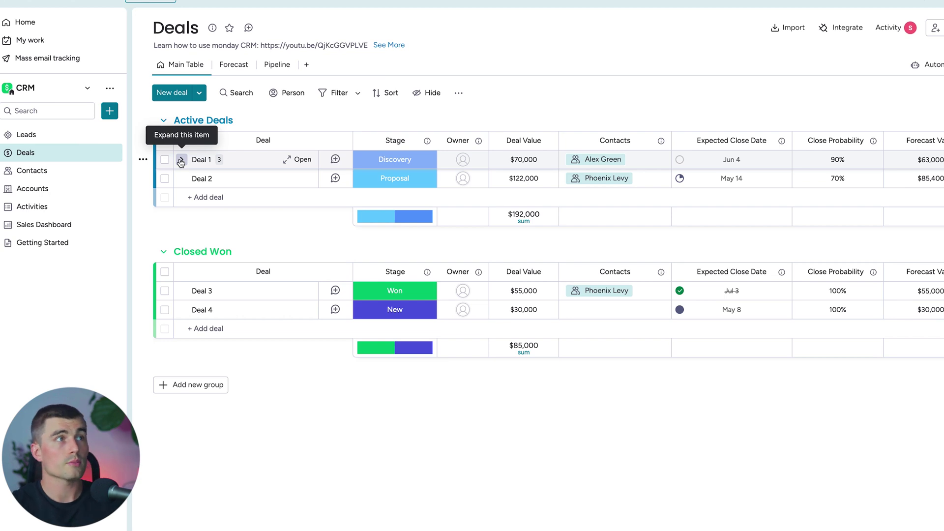
Step: Review Deal 1's Stage labels, Owner choices, and remaining columns through Forecast Value without changing anything
{"action": "left_click", "coordinate": [394, 132]}
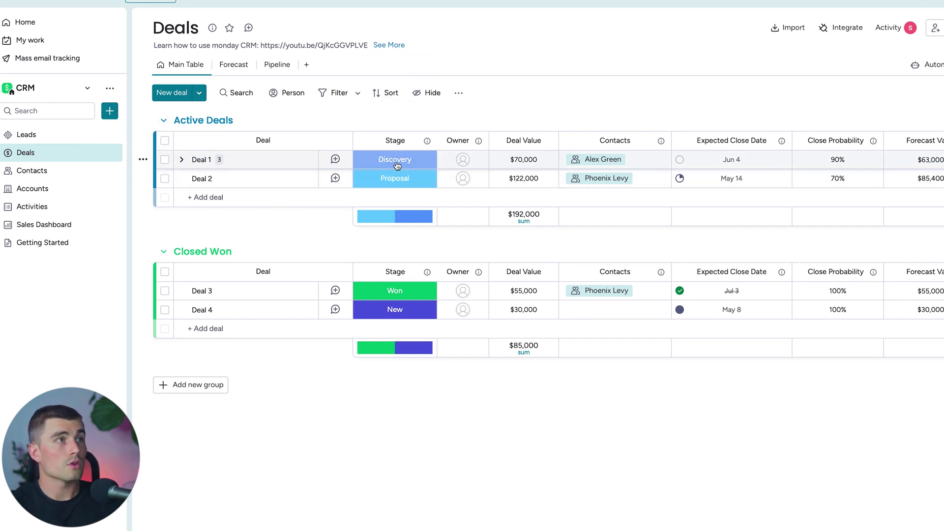
{"action": "left_click", "coordinate": [424, 163]}
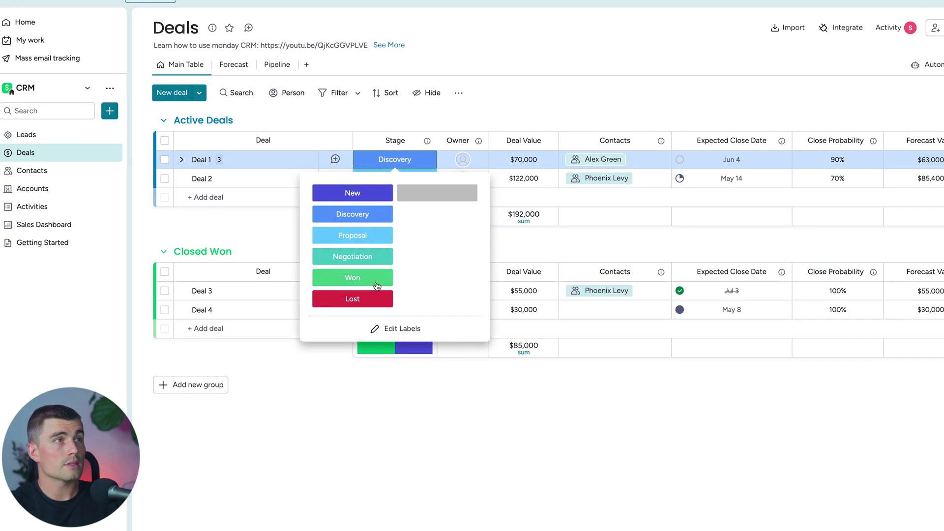
{"action": "left_click", "coordinate": [372, 212]}
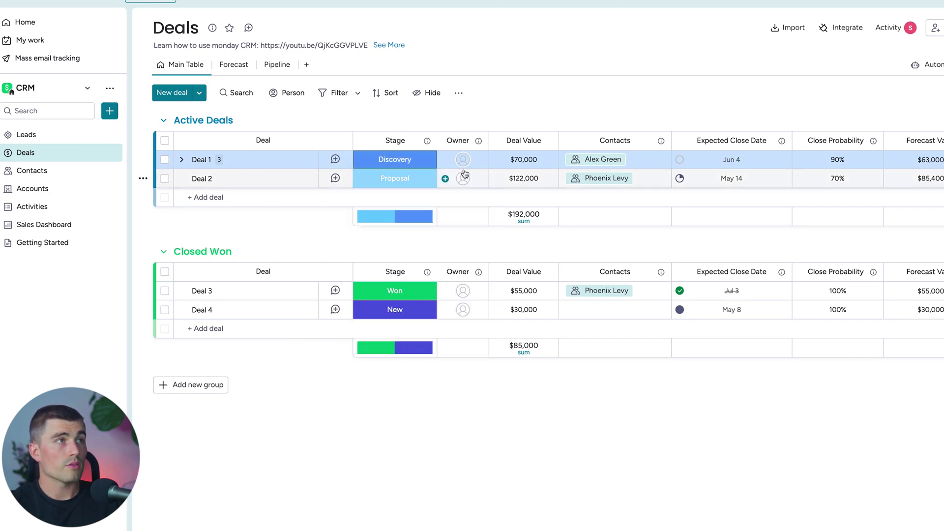
{"action": "left_click", "coordinate": [463, 159]}
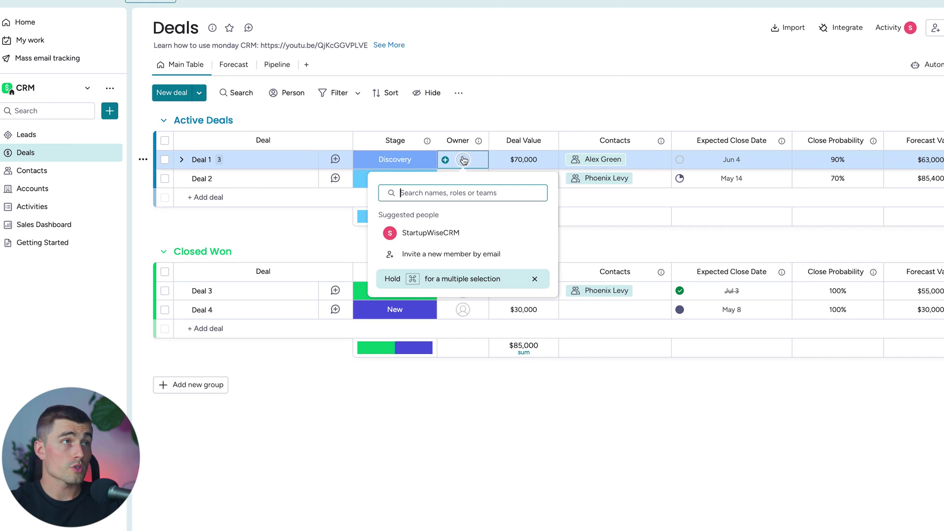
{"action": "left_click", "coordinate": [517, 159]}
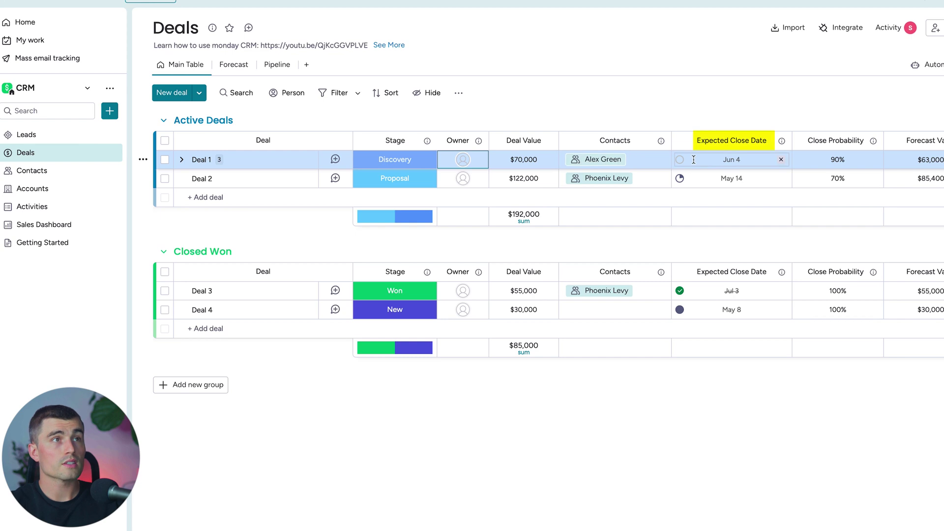
{"action": "scroll", "coordinate": [826, 166], "scroll_direction": "right", "scroll_amount": 2}
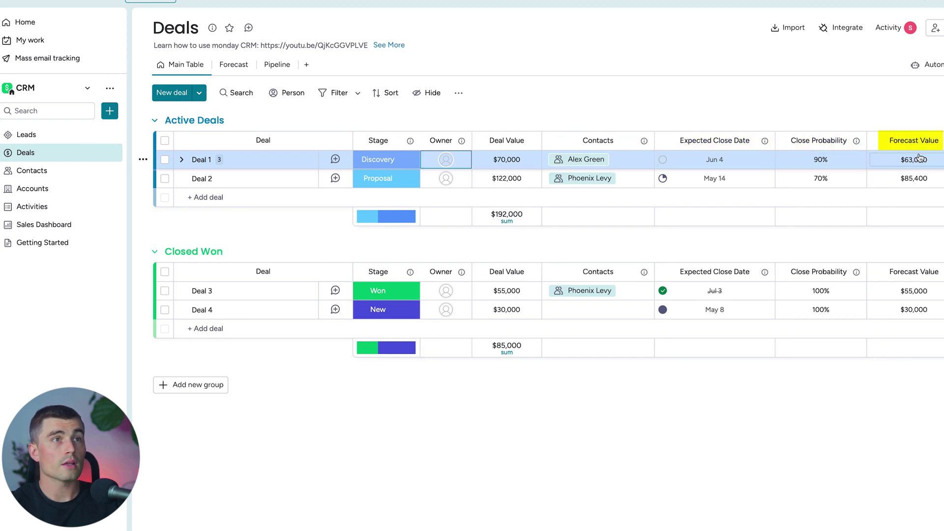
Step: Add the core Accounts and Priority columns to the Deals board
{"action": "mouse_move", "coordinate": [943, 146]}
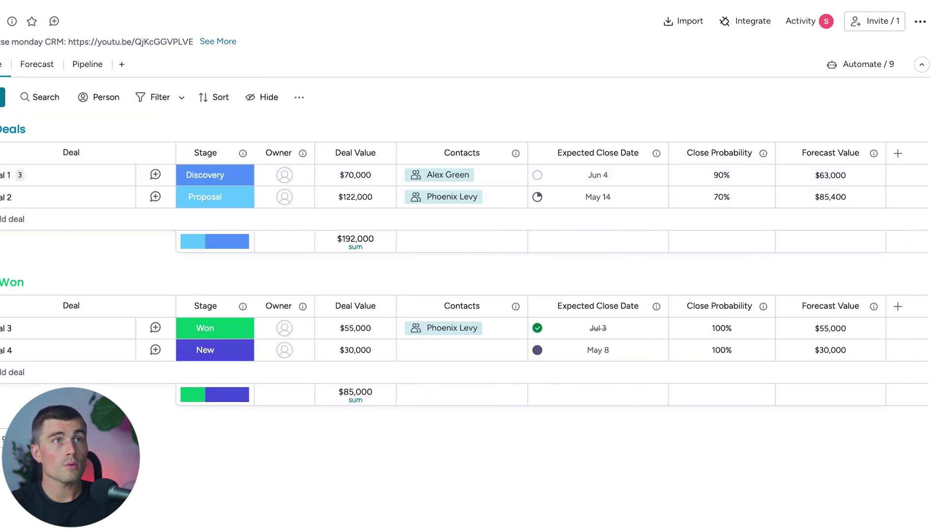
{"action": "left_click", "coordinate": [900, 153]}
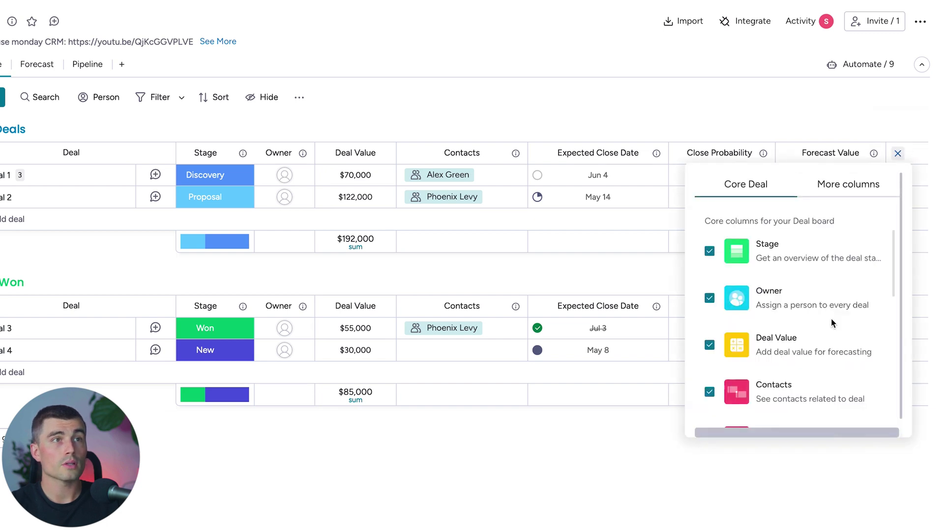
{"action": "scroll", "coordinate": [830, 317], "scroll_direction": "down", "scroll_amount": 3}
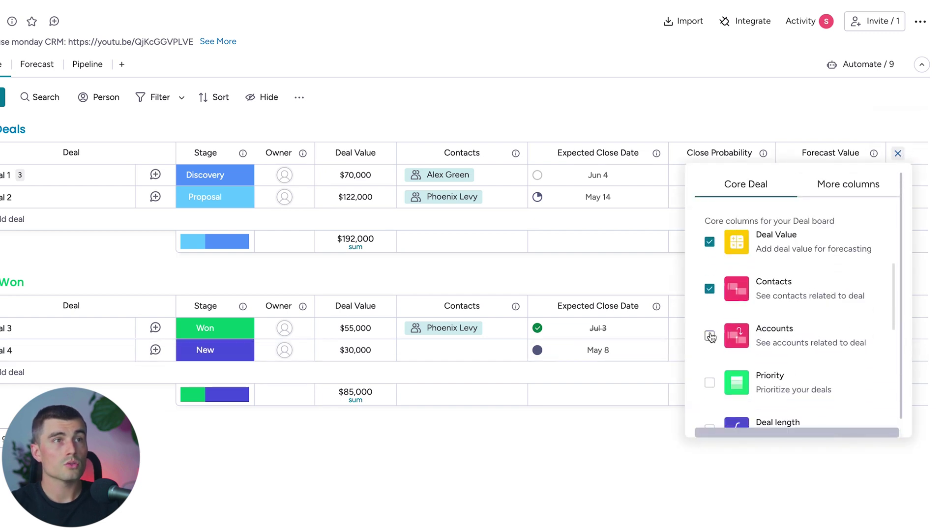
{"action": "scroll", "coordinate": [743, 357], "scroll_direction": "down", "scroll_amount": 1}
{"action": "left_click", "coordinate": [709, 300]}
{"action": "left_click", "coordinate": [710, 347]}
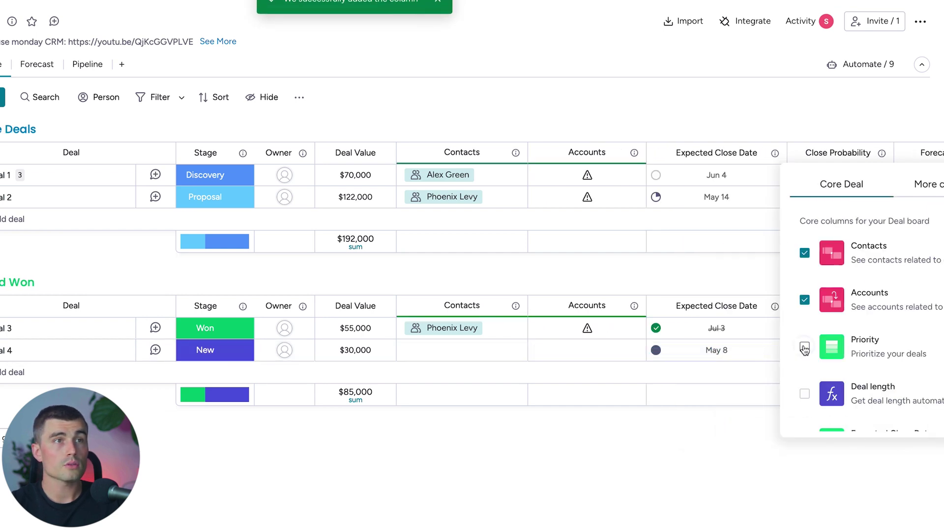
{"action": "left_click", "coordinate": [804, 349]}
Step: Examine the Priority label choices for Deal 1 and the added columns, leaving the priority unchanged
{"action": "left_click", "coordinate": [622, 176]}
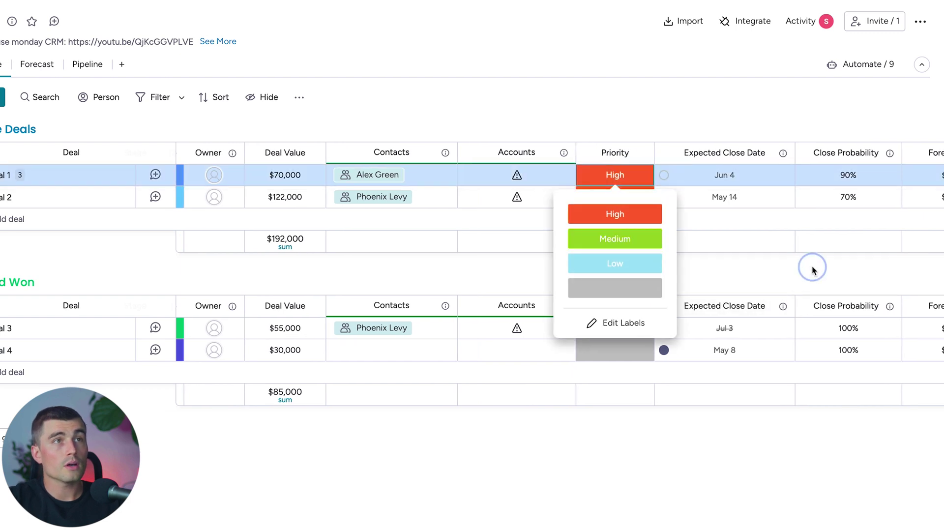
{"action": "scroll", "coordinate": [687, 189], "scroll_direction": "right", "scroll_amount": 3}
{"action": "scroll", "coordinate": [687, 186], "scroll_direction": "left", "scroll_amount": 3}
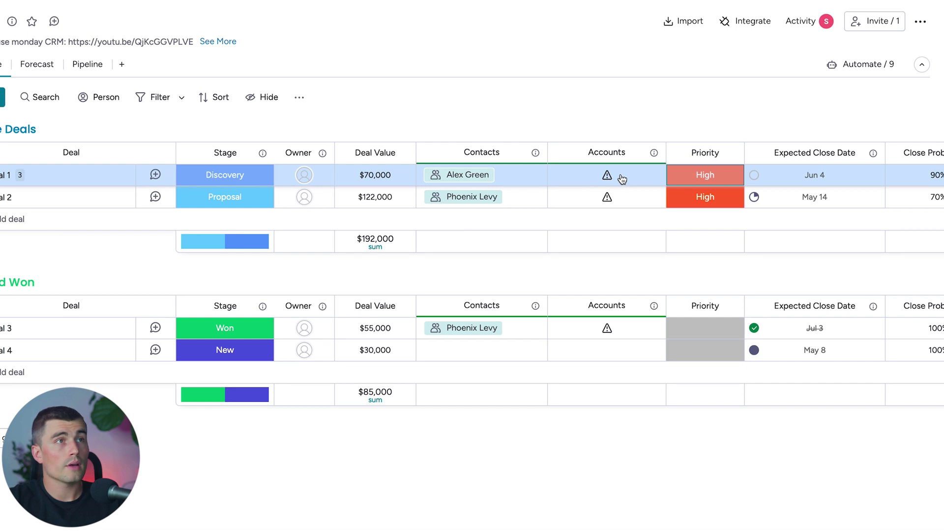
{"action": "key", "text": "Escape"}
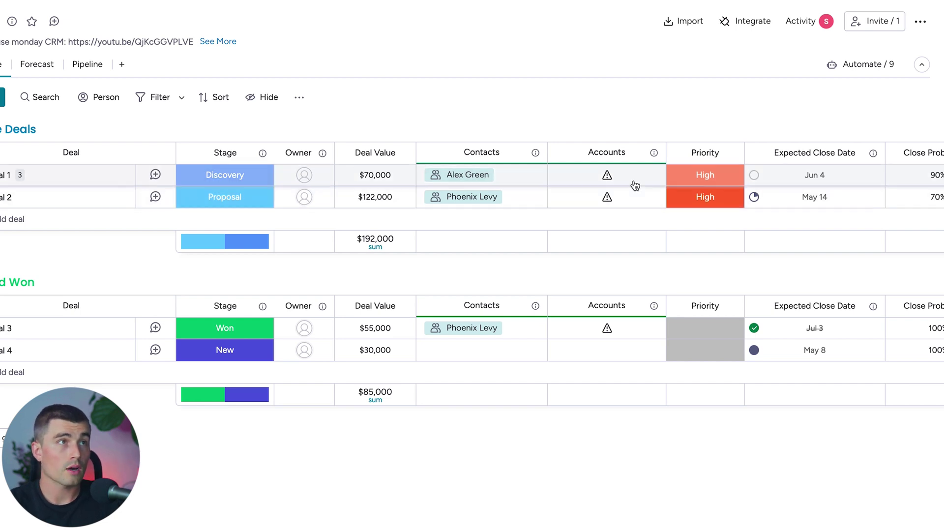
Step: Open the Contacts board and add the core Accounts column to it
{"action": "left_click", "coordinate": [62, 189]}
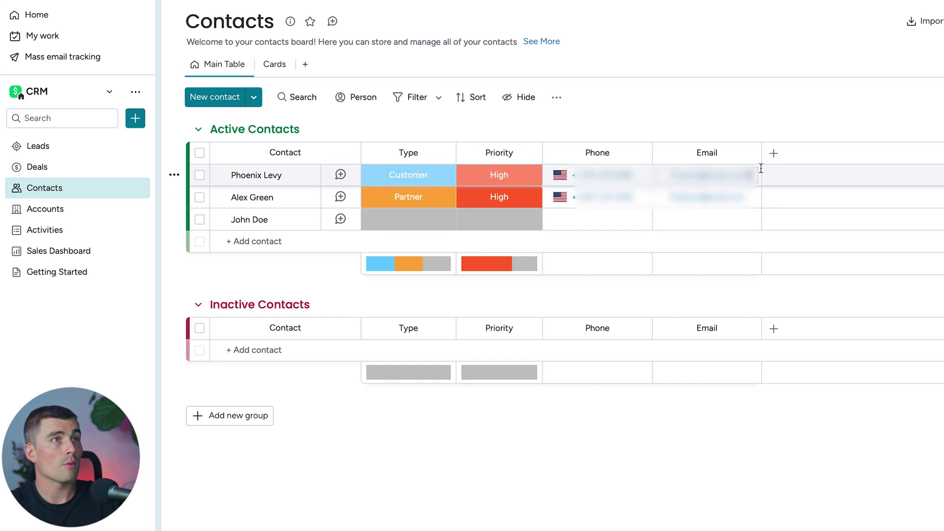
{"action": "left_click", "coordinate": [773, 153]}
{"action": "left_click", "coordinate": [586, 299]}
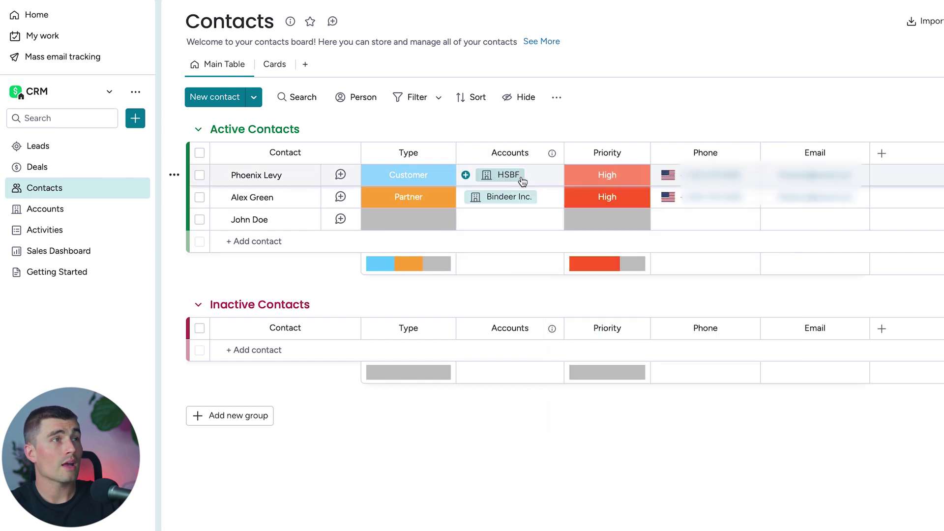
Step: Return to the Deals board and add a new group named Closed Lost
{"action": "left_click", "coordinate": [58, 166]}
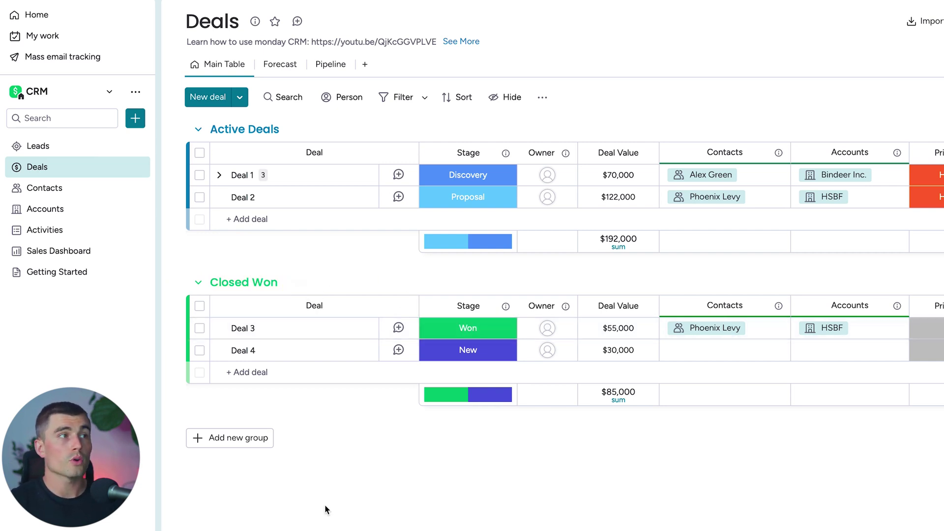
{"action": "left_click", "coordinate": [258, 442]}
{"action": "left_click", "coordinate": [256, 437]}
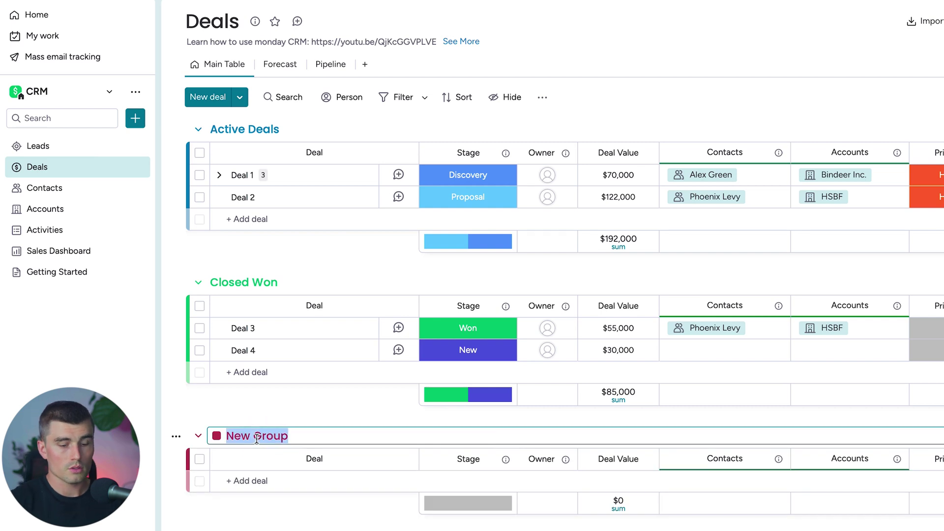
{"action": "type", "text": "Closed Lost"}
{"action": "key", "text": "Return"}
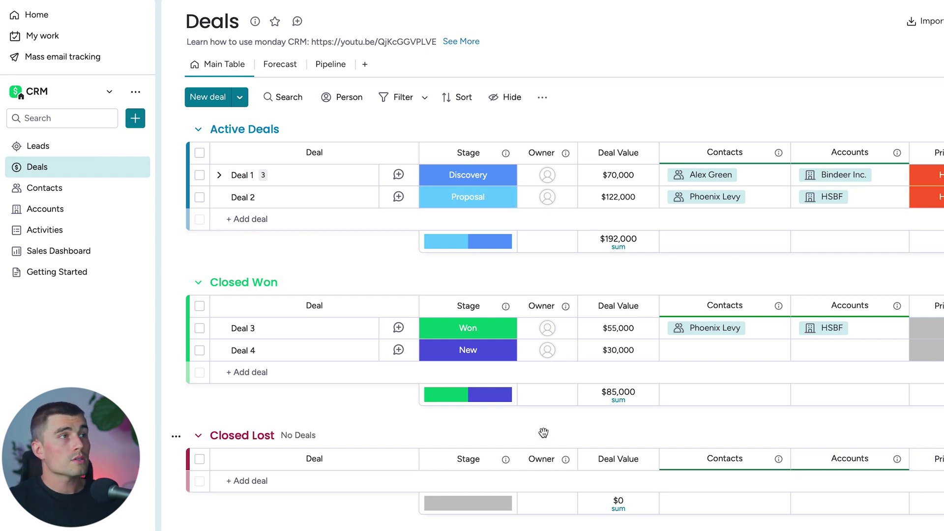
Step: Examine the Stage labels available for Deal 3 in the Closed Won group, keeping its current stage
{"action": "left_click", "coordinate": [463, 338]}
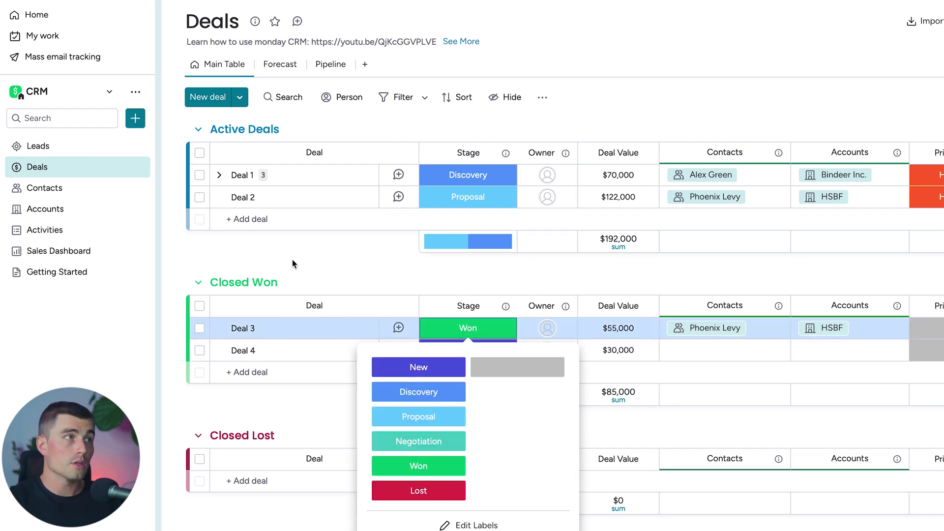
{"action": "left_click", "coordinate": [312, 268]}
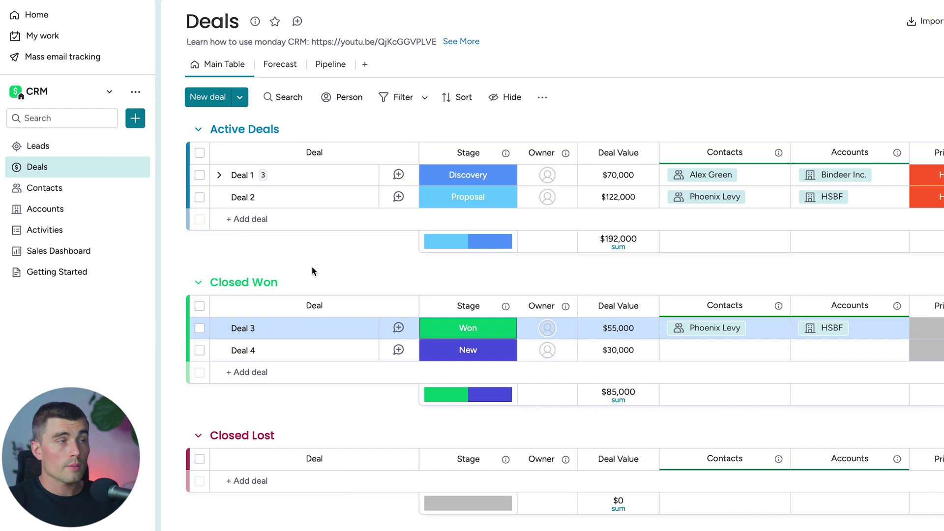
{"action": "left_click", "coordinate": [466, 335]}
{"action": "left_click", "coordinate": [253, 412]}
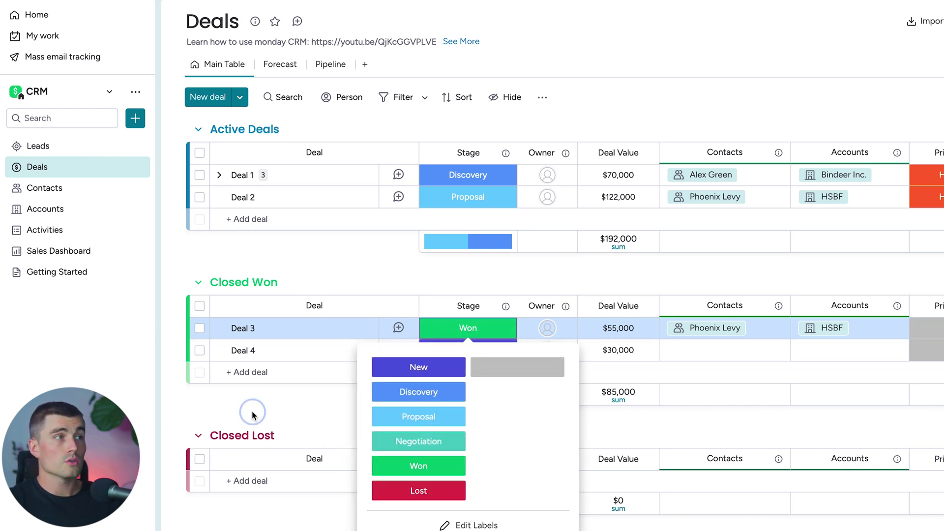
Step: Start a new Deals board automation with the trigger set to when Stage changes to Won
{"action": "left_click", "coordinate": [866, 67]}
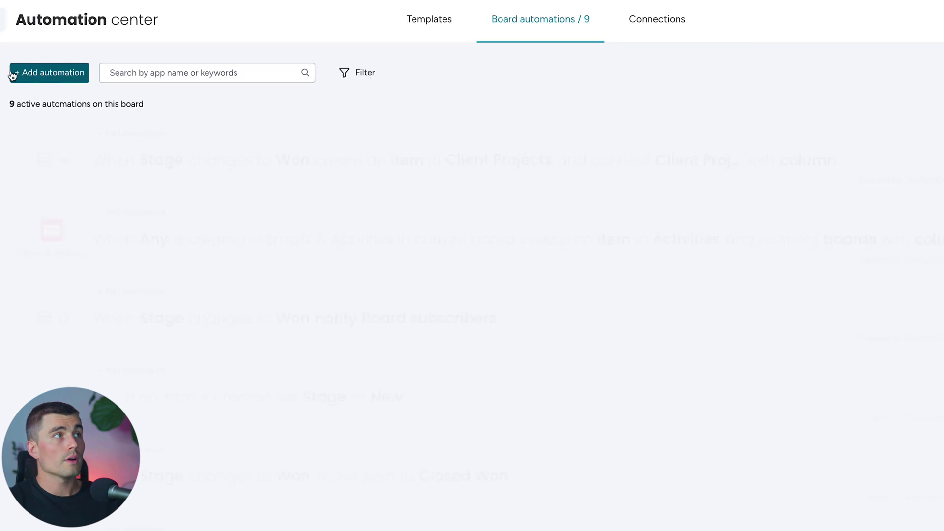
{"action": "left_click", "coordinate": [53, 72]}
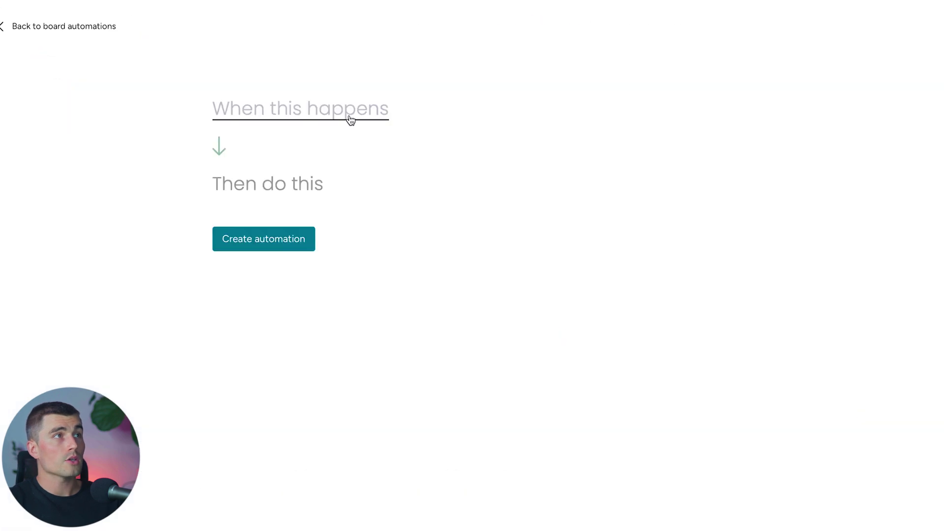
{"action": "left_click", "coordinate": [347, 116]}
{"action": "left_click", "coordinate": [290, 178]}
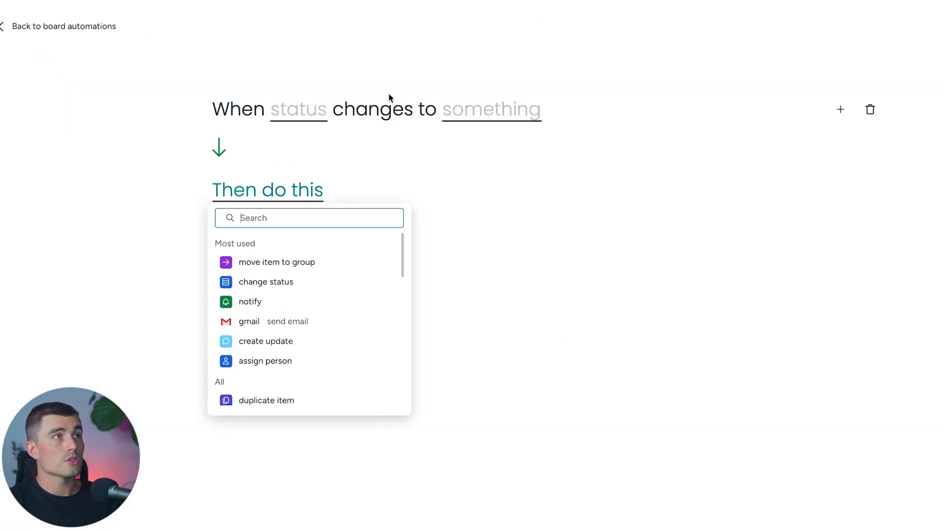
{"action": "left_click", "coordinate": [318, 118]}
{"action": "left_click", "coordinate": [305, 157]}
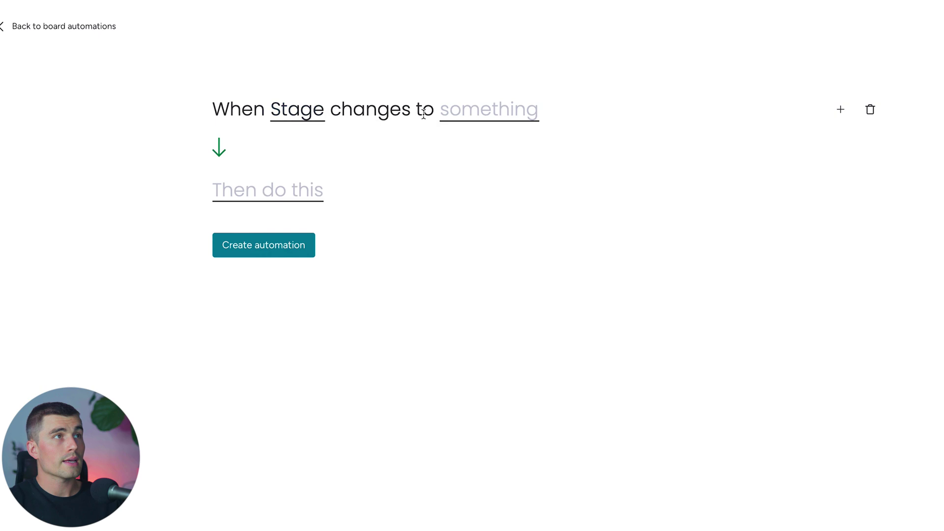
{"action": "left_click", "coordinate": [502, 111]}
{"action": "scroll", "coordinate": [523, 193], "scroll_direction": "down", "scroll_amount": 3}
{"action": "left_click", "coordinate": [484, 207]}
Step: Set the automation's action to move the item to the Closed Won group and create the automation
{"action": "left_click", "coordinate": [257, 189]}
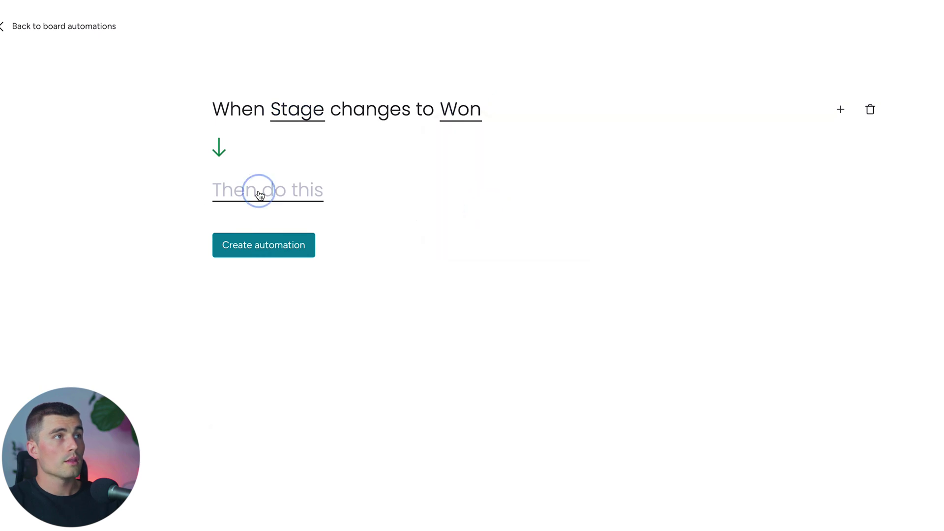
{"action": "left_click", "coordinate": [266, 261]}
{"action": "left_click", "coordinate": [413, 190]}
{"action": "left_click", "coordinate": [465, 281]}
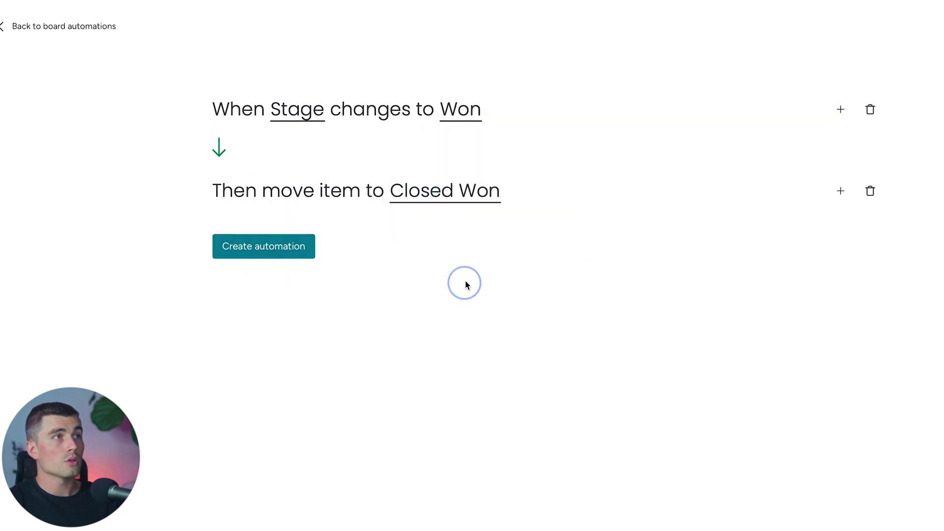
{"action": "left_click", "coordinate": [259, 252]}
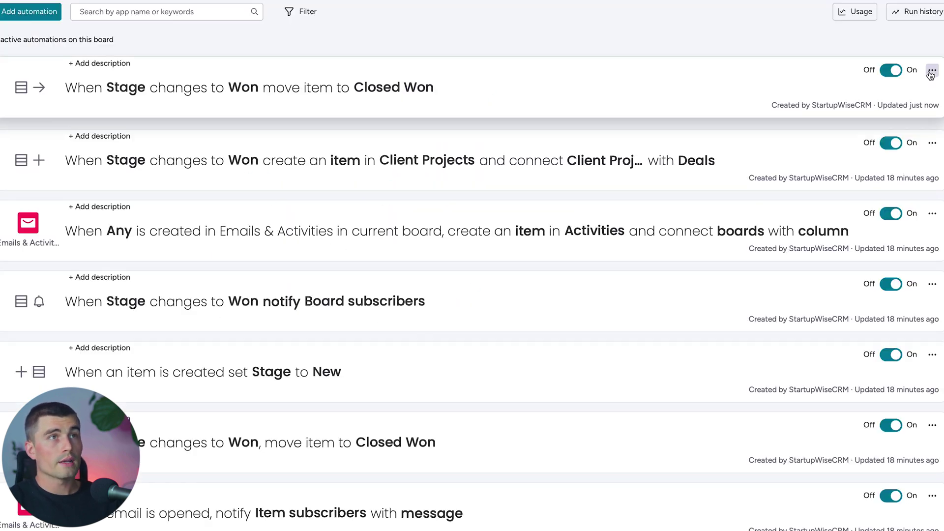
Step: Duplicate the Stage-to-Won automation, change it to move items to Closed Lost when Stage changes to Lost, and create it
{"action": "left_click", "coordinate": [932, 72]}
{"action": "left_click", "coordinate": [847, 92]}
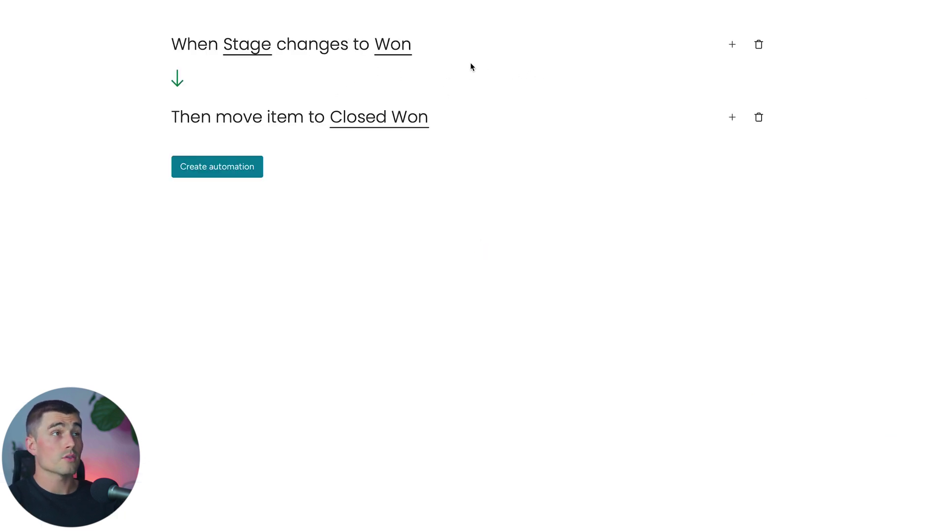
{"action": "left_click", "coordinate": [392, 45]}
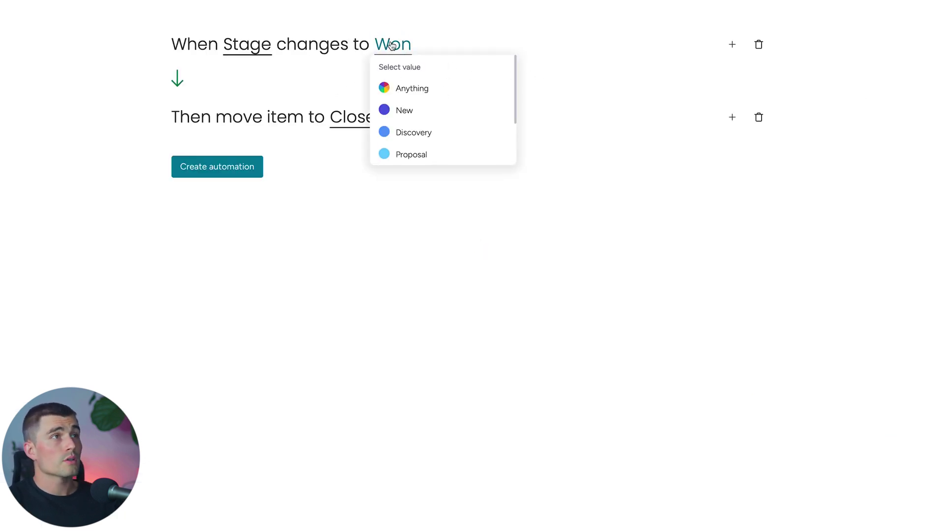
{"action": "scroll", "coordinate": [461, 124], "scroll_direction": "down", "scroll_amount": 2}
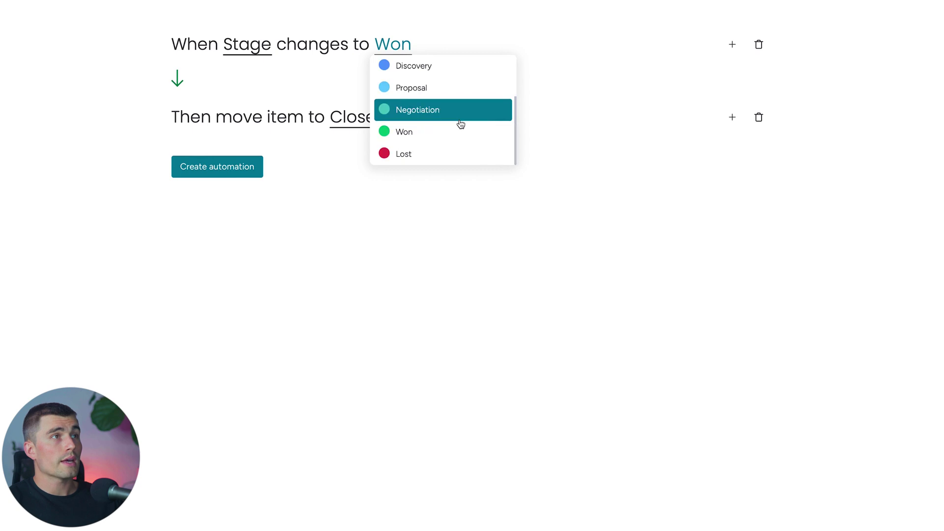
{"action": "left_click", "coordinate": [406, 153]}
{"action": "left_click", "coordinate": [384, 120]}
{"action": "left_click", "coordinate": [344, 215]}
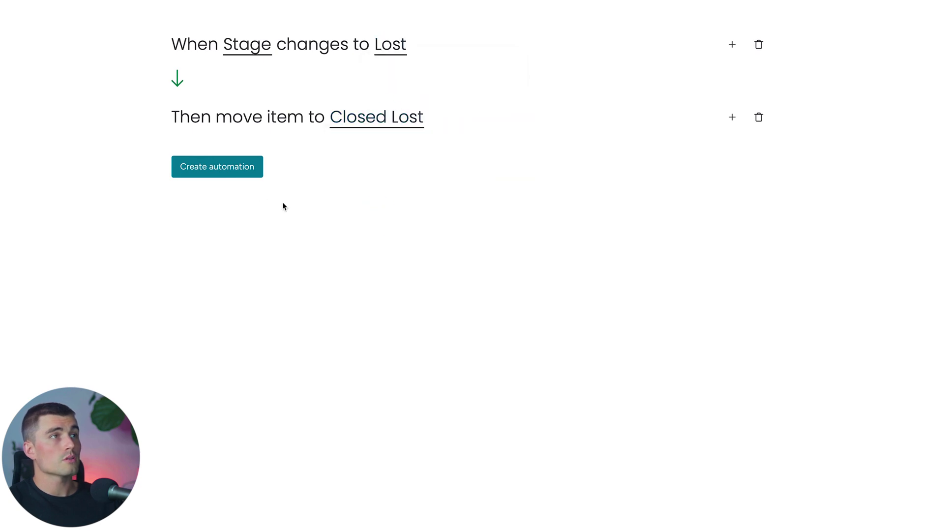
{"action": "left_click", "coordinate": [218, 172]}
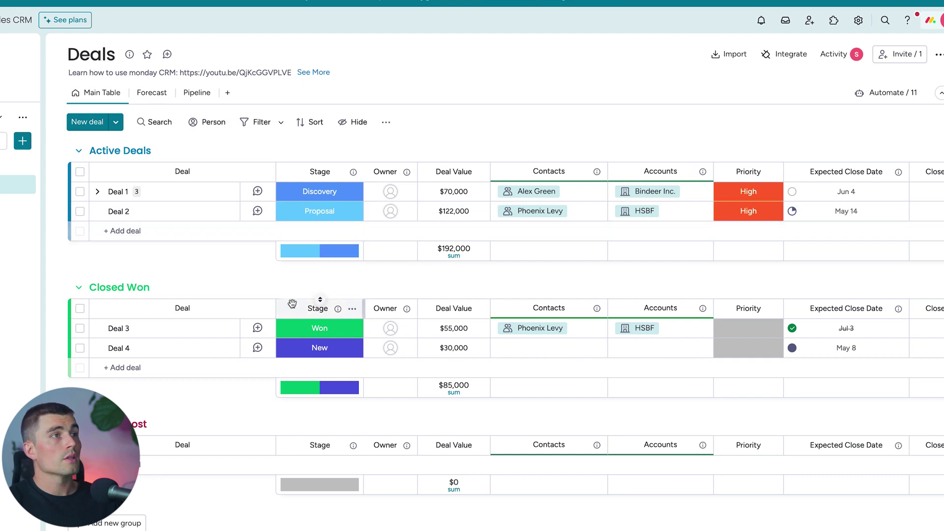
Step: Test the automations by setting Deal 2's Stage to Won and Deal 1's Stage to Lost
{"action": "left_click", "coordinate": [321, 215]}
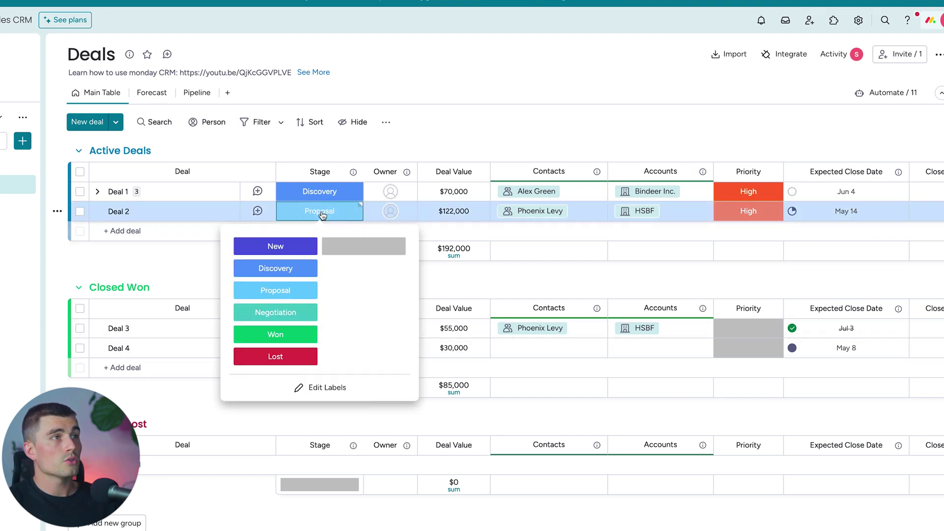
{"action": "left_click", "coordinate": [253, 332]}
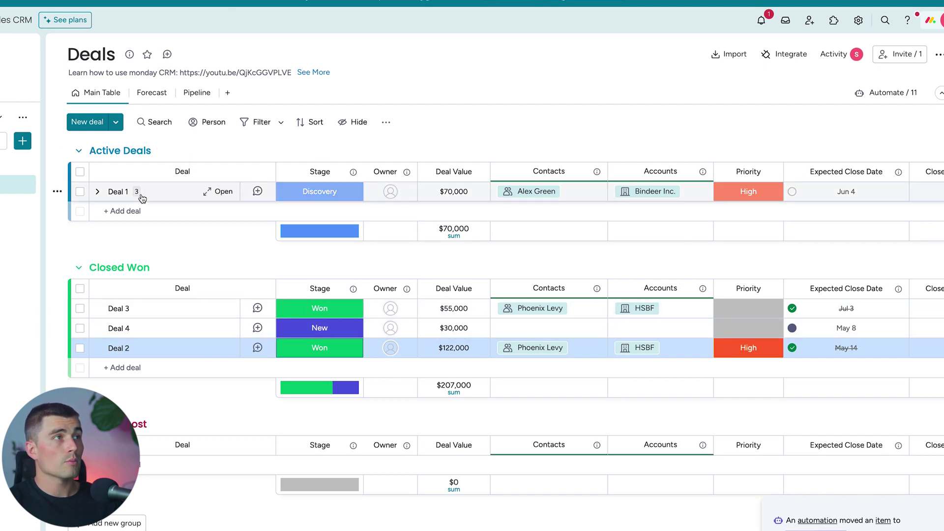
{"action": "left_click", "coordinate": [302, 191]}
{"action": "left_click", "coordinate": [288, 343]}
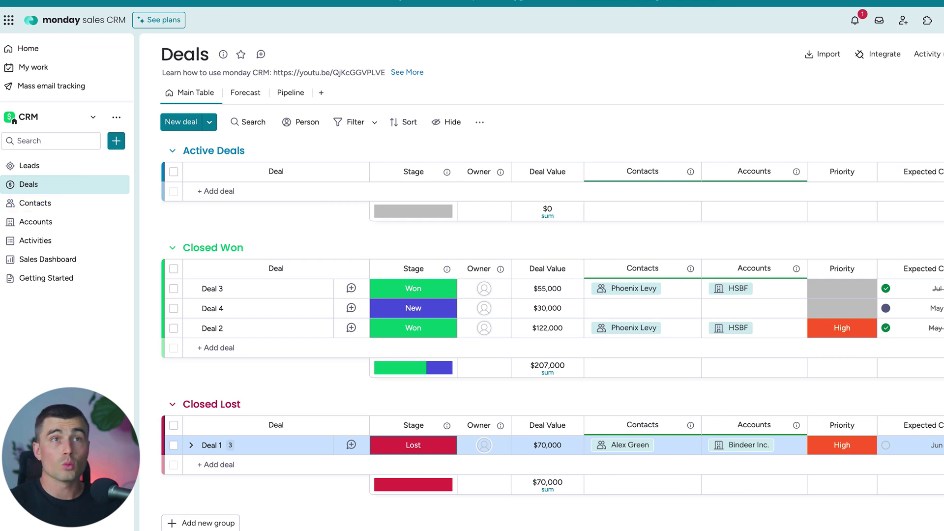
Step: Examine the Type and Priority labels available for the first active contact on the Contacts board, keeping its current values
{"action": "left_click", "coordinate": [49, 211]}
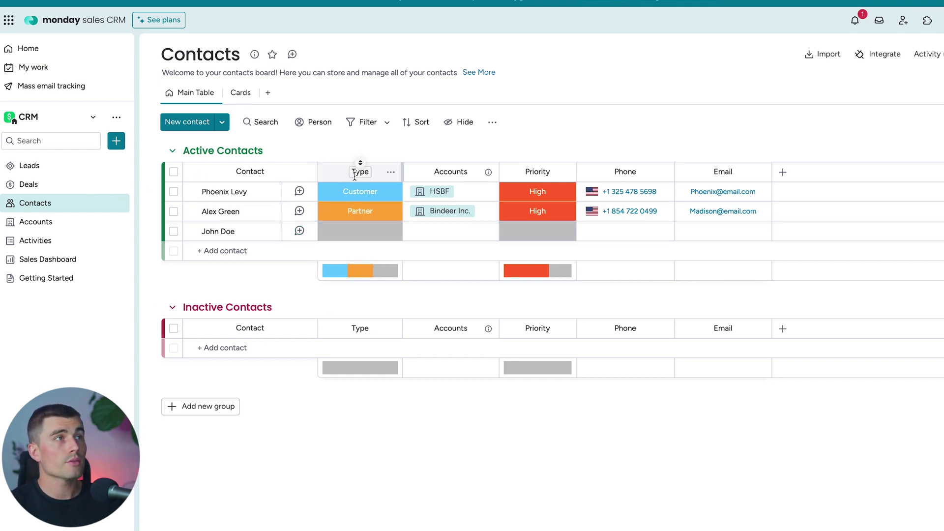
{"action": "left_click", "coordinate": [354, 195]}
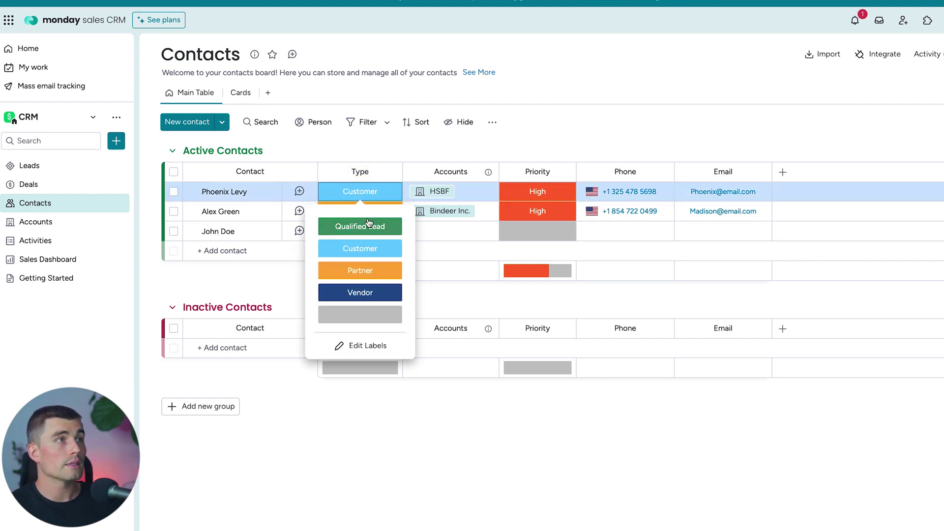
{"action": "left_click", "coordinate": [423, 194]}
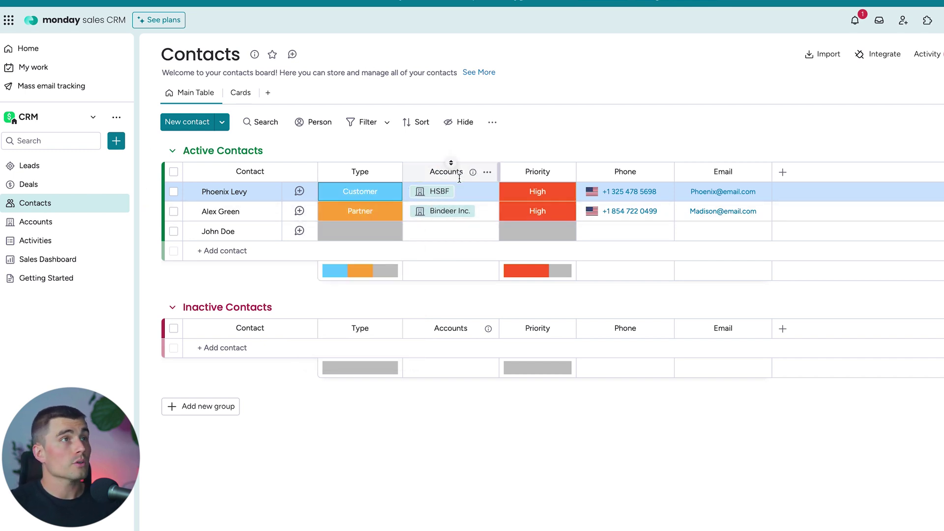
{"action": "left_click", "coordinate": [537, 191]}
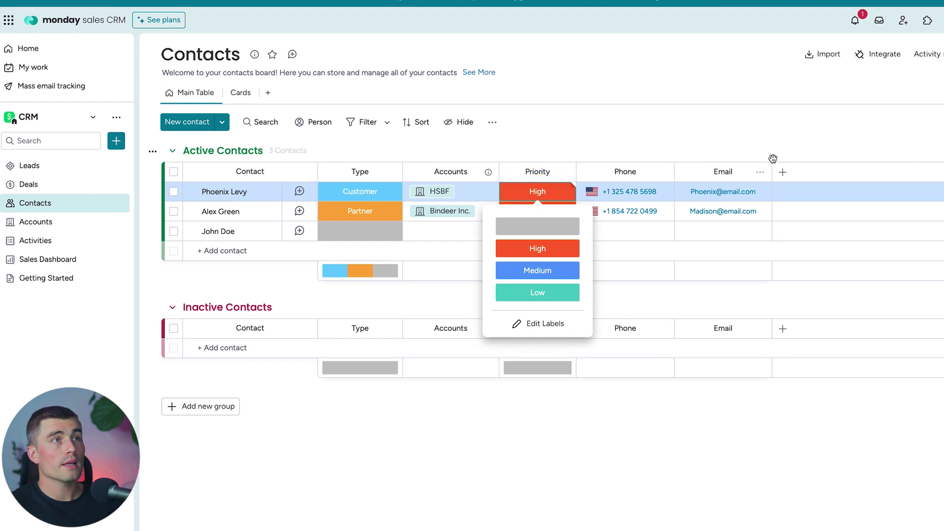
{"action": "left_click", "coordinate": [775, 139]}
Step: Add the core Deals column to the Contacts board
{"action": "left_click", "coordinate": [782, 172]}
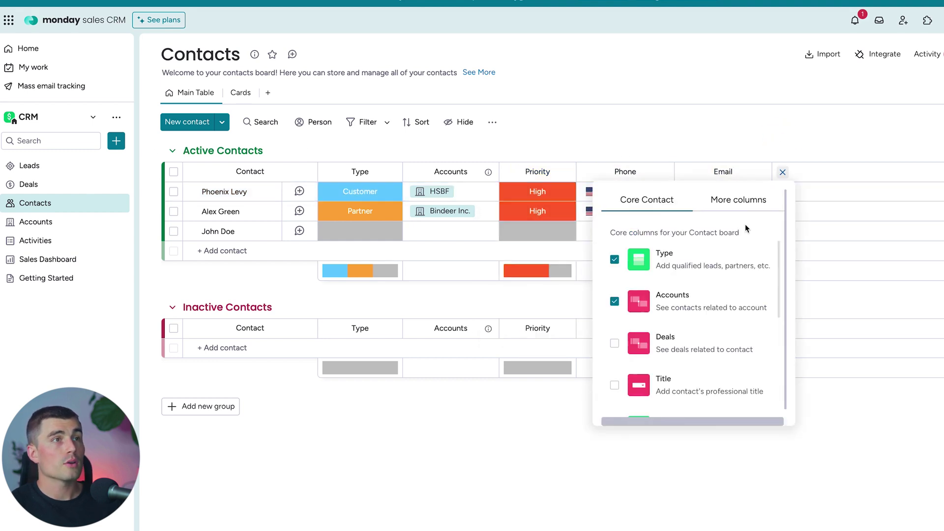
{"action": "scroll", "coordinate": [719, 243], "scroll_direction": "down", "scroll_amount": 1}
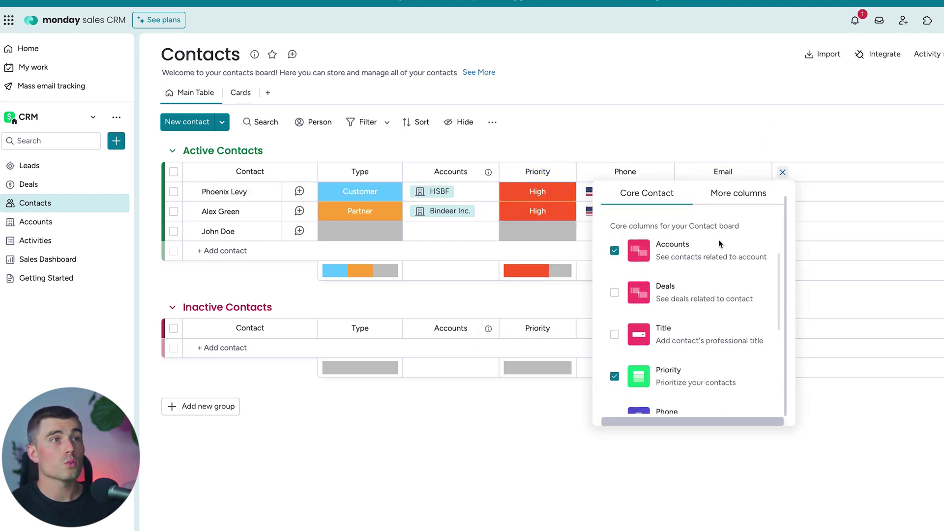
{"action": "left_click", "coordinate": [614, 293]}
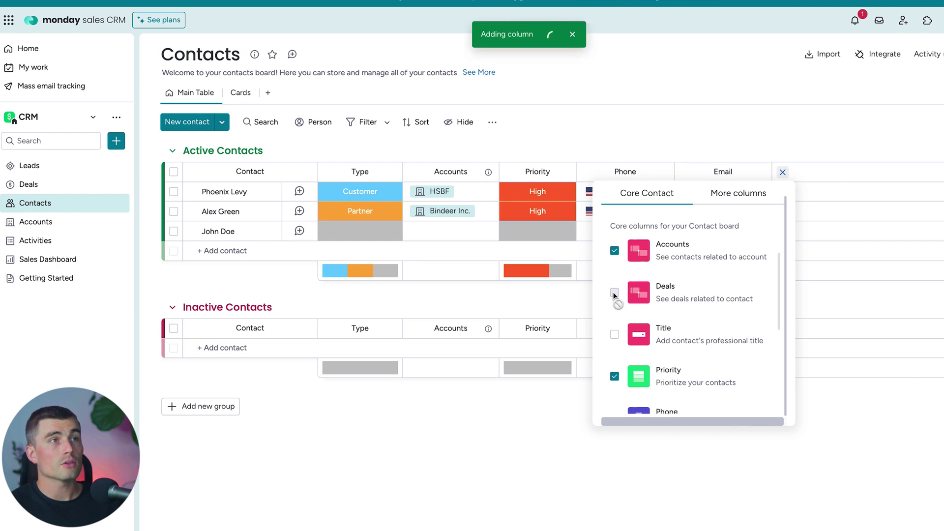
{"action": "left_click", "coordinate": [701, 486]}
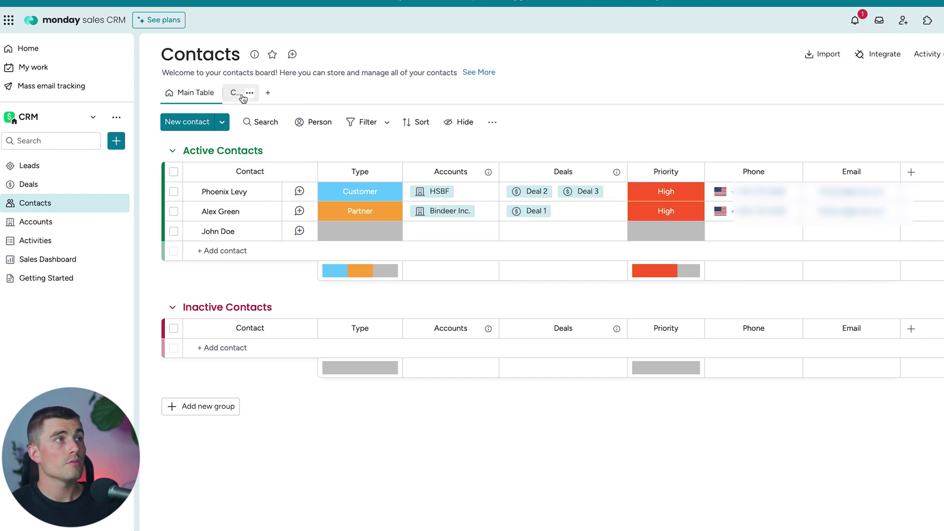
Step: Review the Contacts board's Cards view and the columns of the Accounts board
{"action": "left_click", "coordinate": [239, 93]}
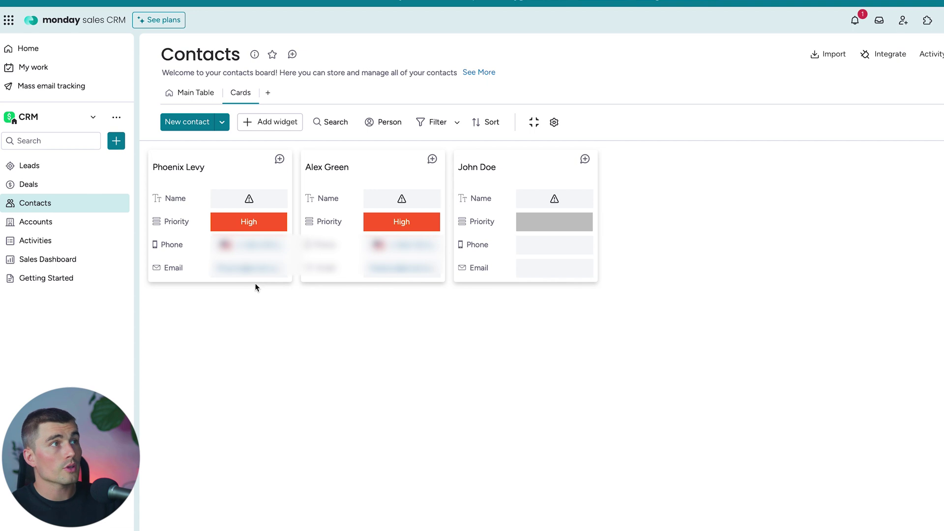
{"action": "left_click", "coordinate": [58, 222]}
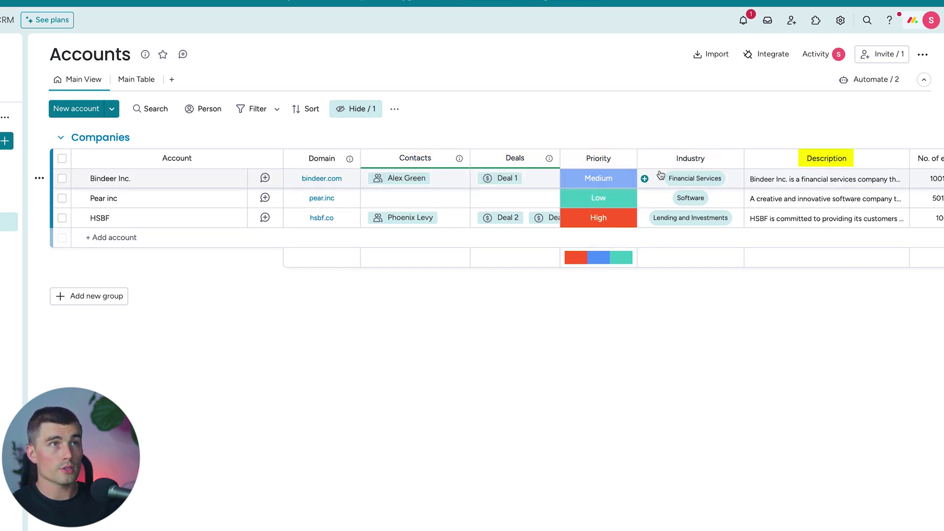
{"action": "scroll", "coordinate": [761, 207], "scroll_direction": "right", "scroll_amount": 4}
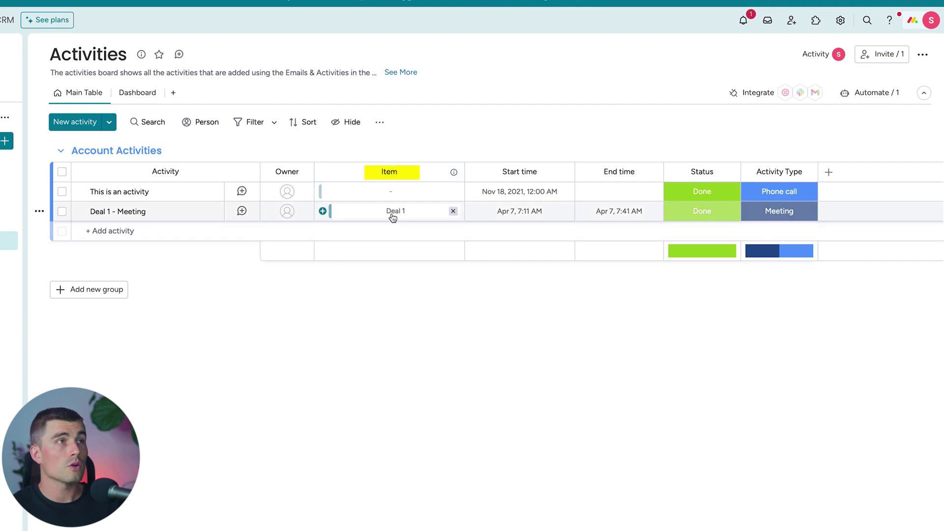
Step: Add a new activity named Phone Call to the Account Activities group on the Activities board
{"action": "left_click", "coordinate": [352, 213]}
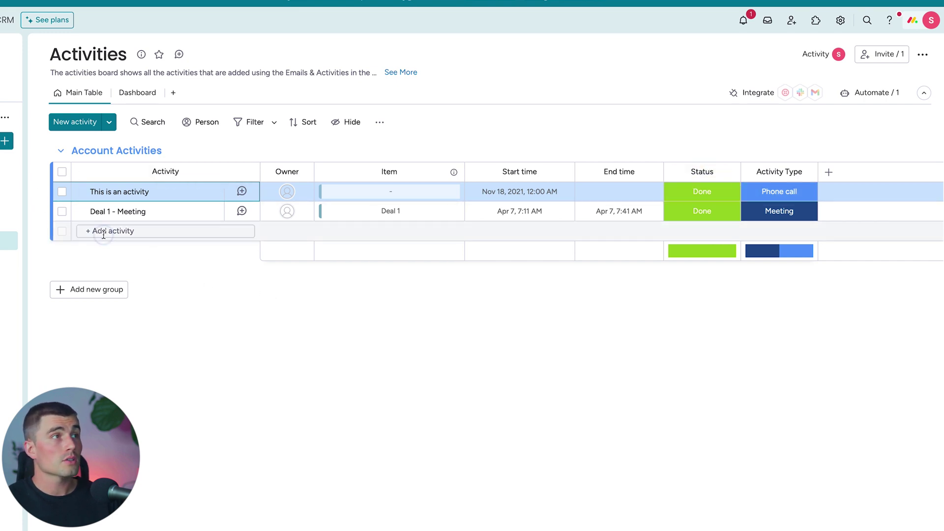
{"action": "left_click", "coordinate": [182, 232]}
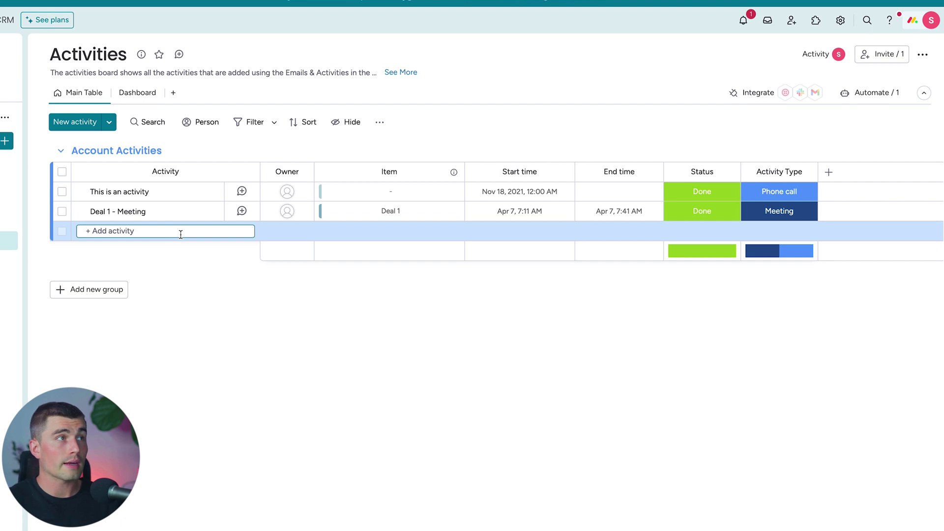
{"action": "type", "text": "Phone Call"}
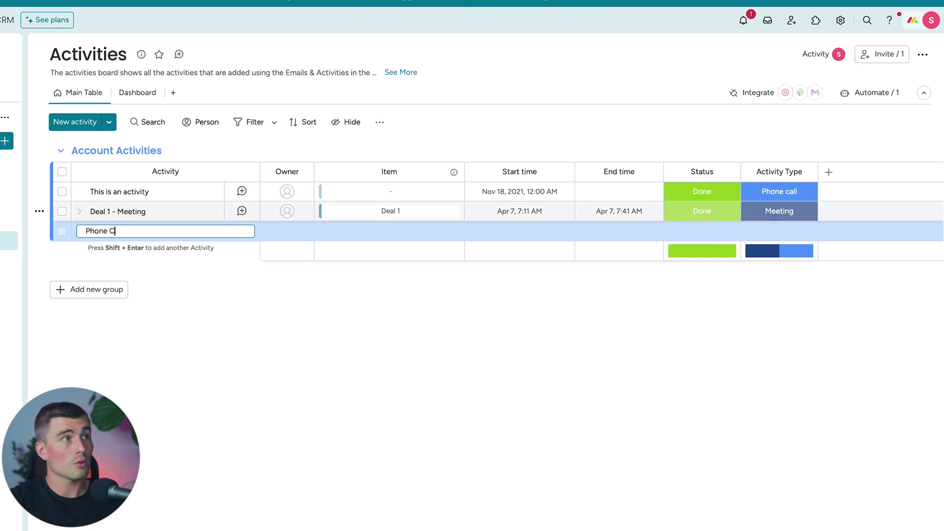
{"action": "key", "text": "Return"}
Step: Link the Phone Call activity's Item to the last contact in the Active Contacts group of the Contacts board
{"action": "left_click", "coordinate": [388, 231]}
{"action": "left_click", "coordinate": [369, 286]}
{"action": "left_click", "coordinate": [368, 290]}
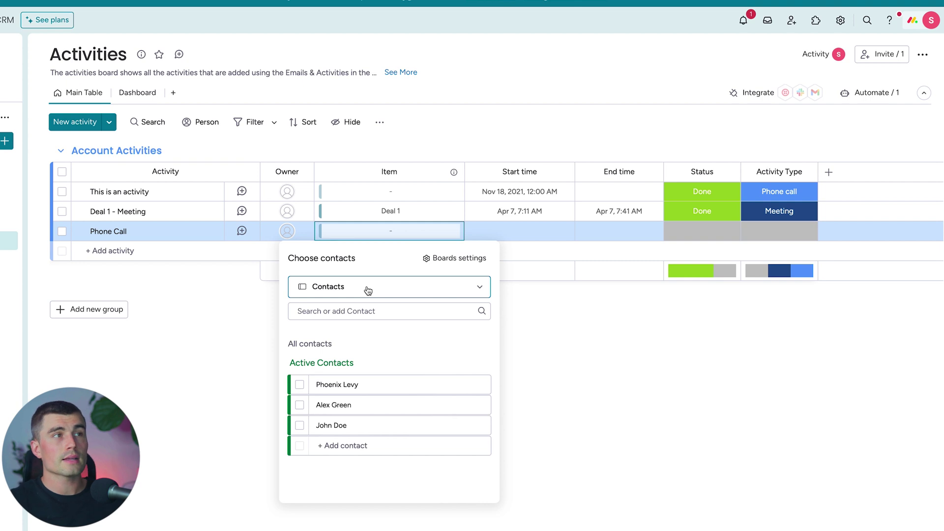
{"action": "left_click", "coordinate": [368, 291]}
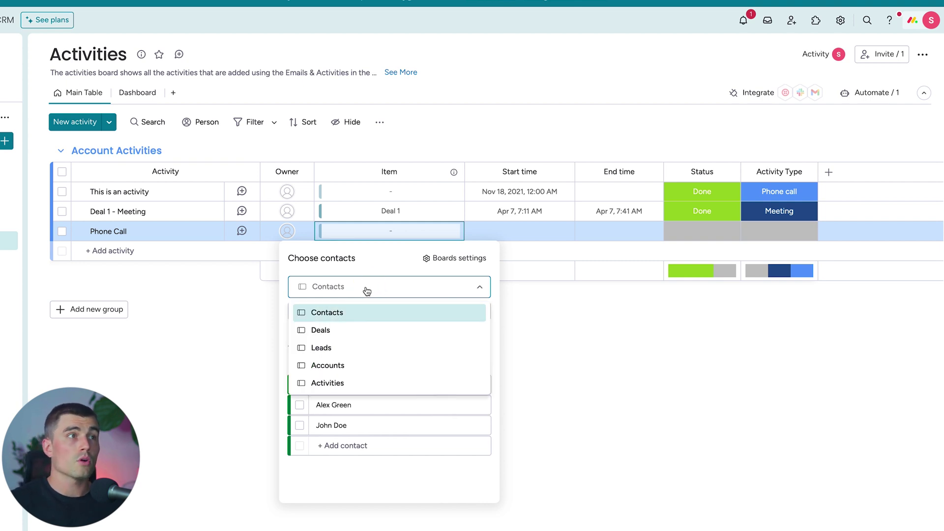
{"action": "left_click", "coordinate": [359, 315]}
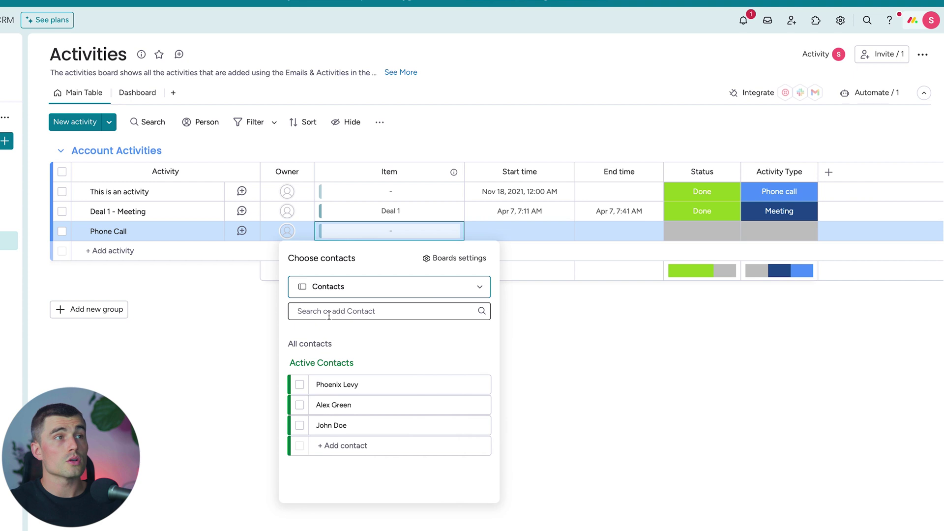
{"action": "left_click", "coordinate": [299, 425]}
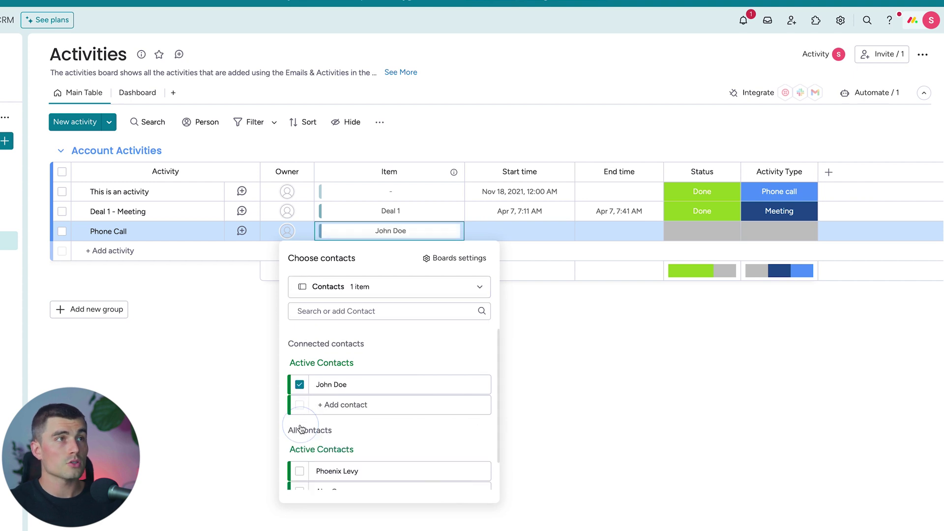
{"action": "left_click", "coordinate": [570, 231]}
Step: Set both the start time and end time of the Phone Call activity to May 13
{"action": "left_click", "coordinate": [529, 234]}
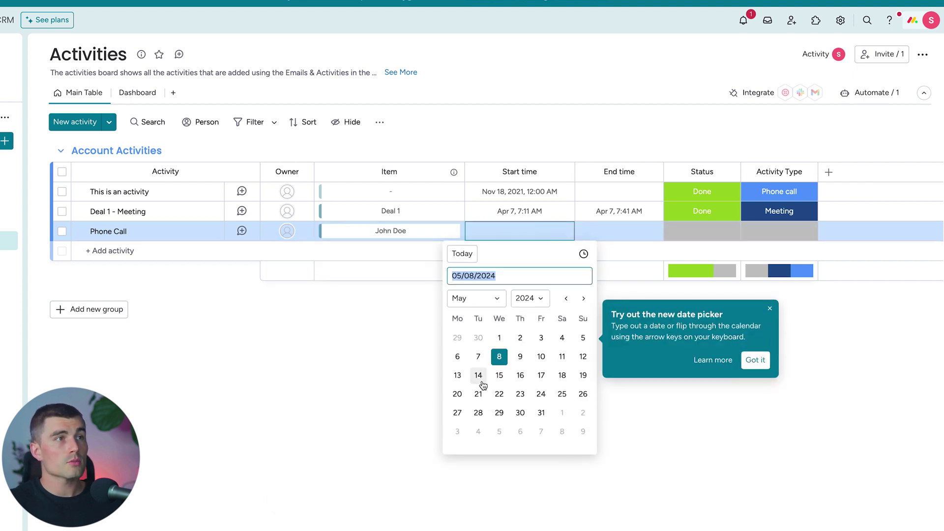
{"action": "left_click", "coordinate": [457, 375]}
{"action": "left_click", "coordinate": [639, 232]}
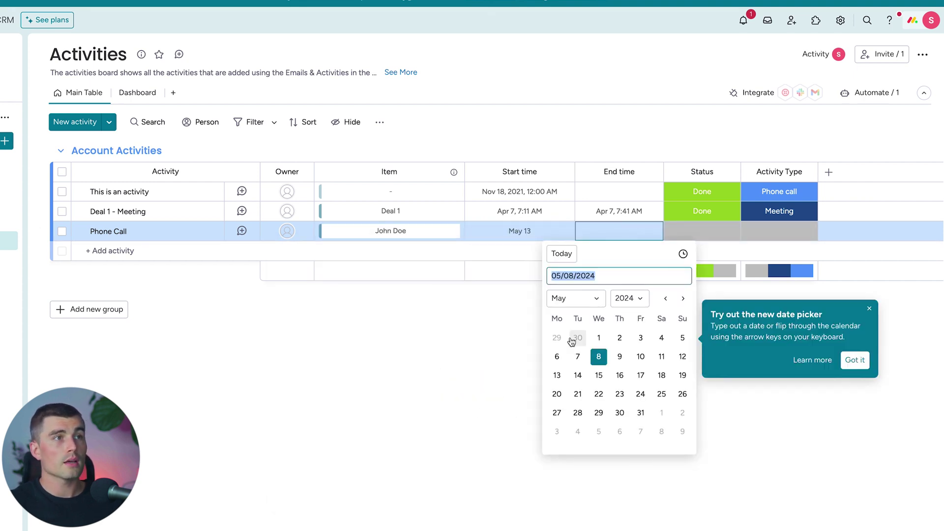
{"action": "left_click", "coordinate": [556, 375]}
Step: Set the Phone Call activity's status to Open and its activity type to Phone call, leaving the owner unassigned
{"action": "left_click", "coordinate": [700, 236]}
{"action": "left_click", "coordinate": [704, 276]}
{"action": "left_click", "coordinate": [788, 237]}
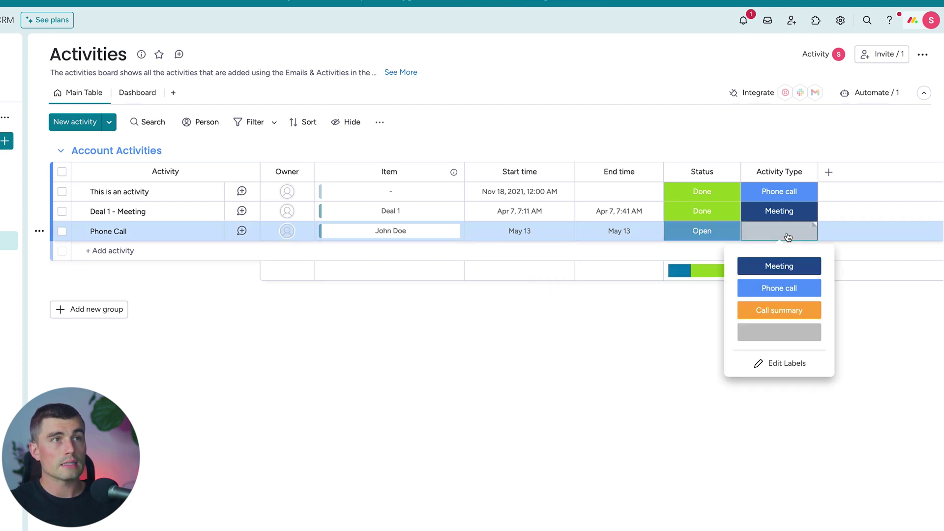
{"action": "left_click", "coordinate": [783, 285]}
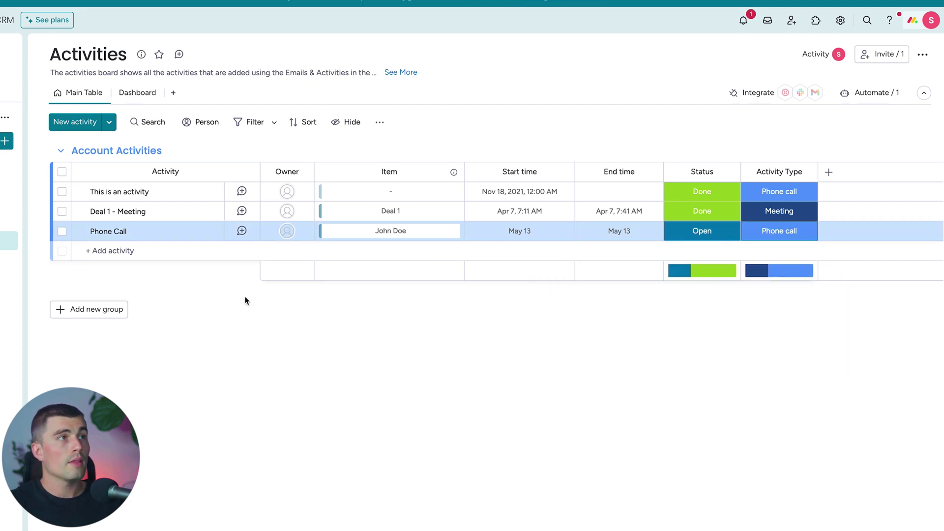
{"action": "left_click", "coordinate": [293, 237]}
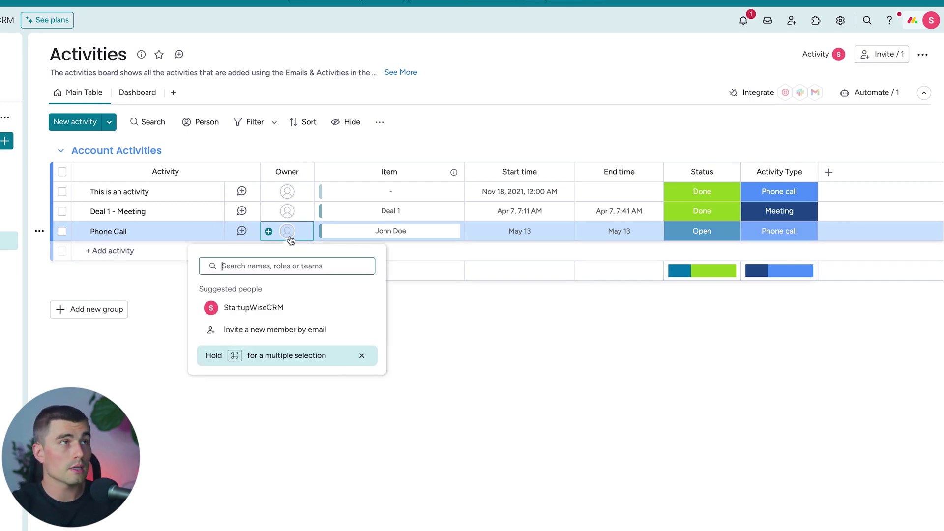
{"action": "left_click", "coordinate": [547, 447]}
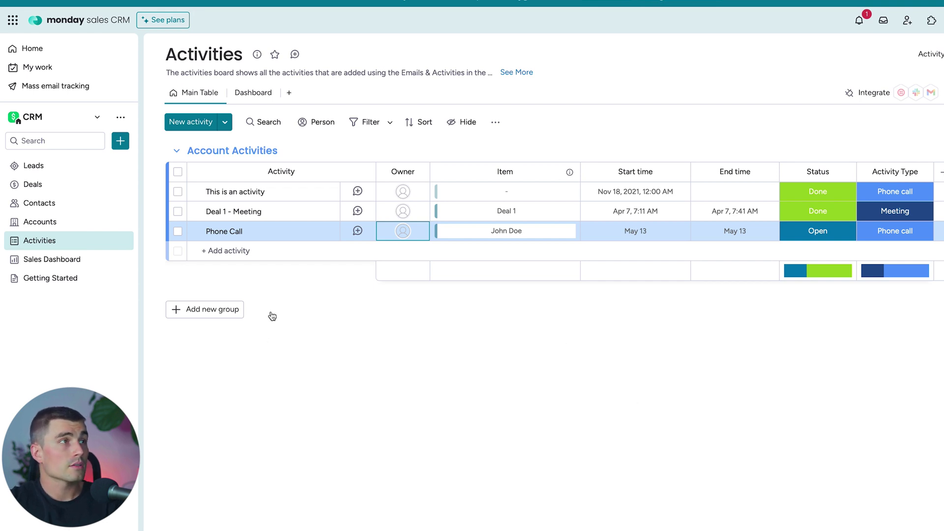
Step: Log a meeting on the last contact in the Active Contacts group, noting a successful meeting and that he is excited to move forward
{"action": "left_click", "coordinate": [54, 209]}
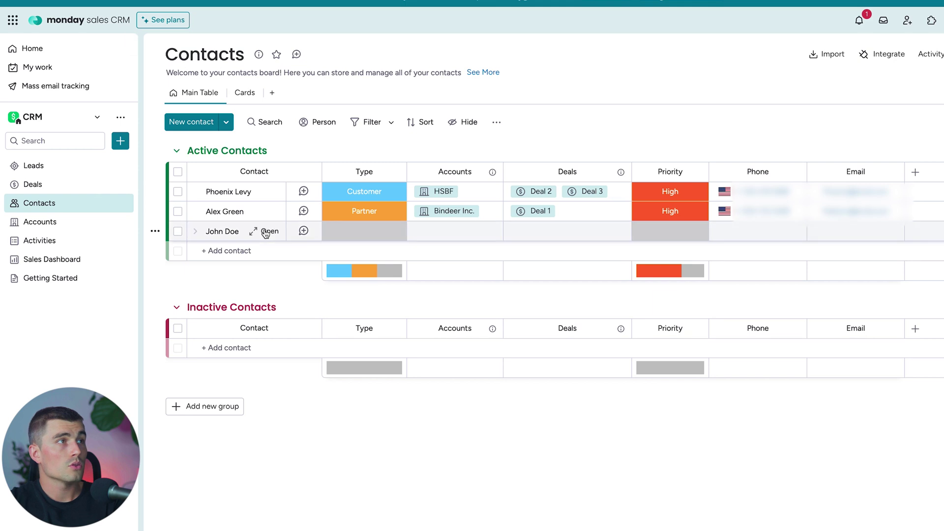
{"action": "left_click", "coordinate": [266, 232]}
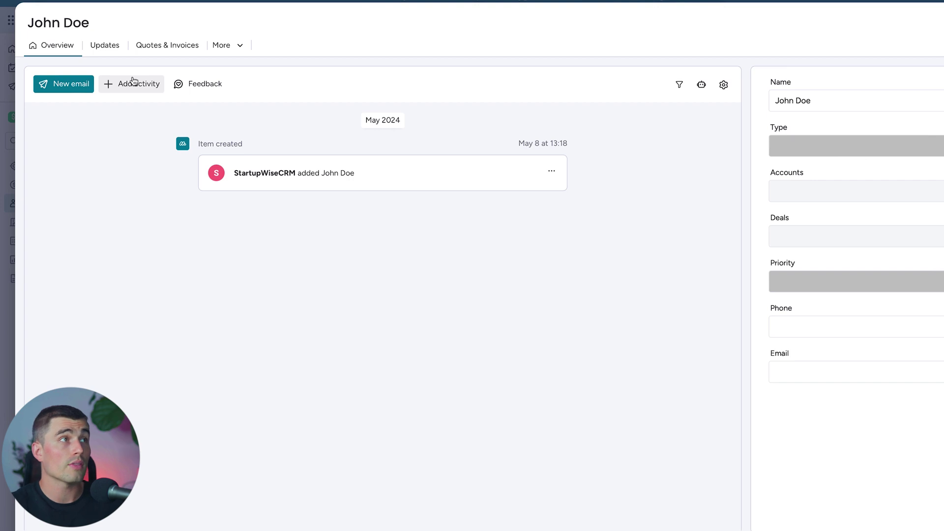
{"action": "left_click", "coordinate": [139, 89]}
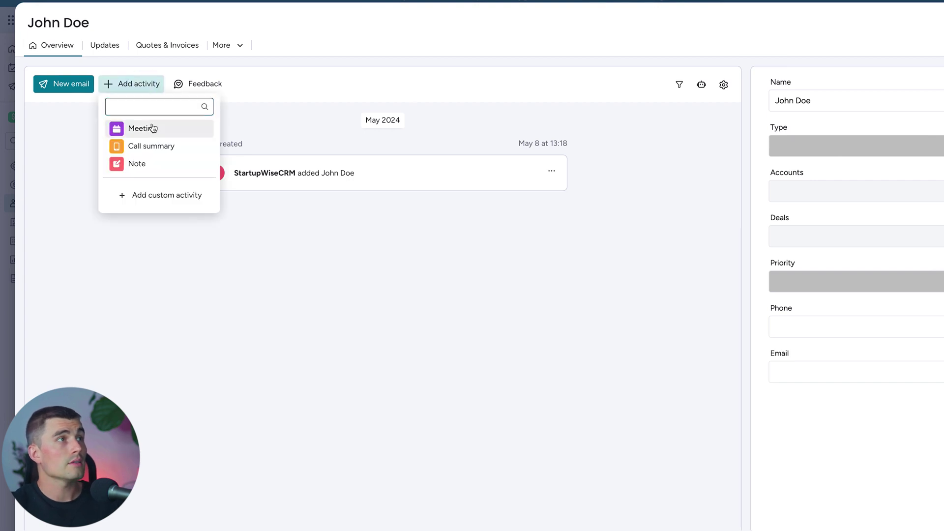
{"action": "left_click", "coordinate": [153, 135]}
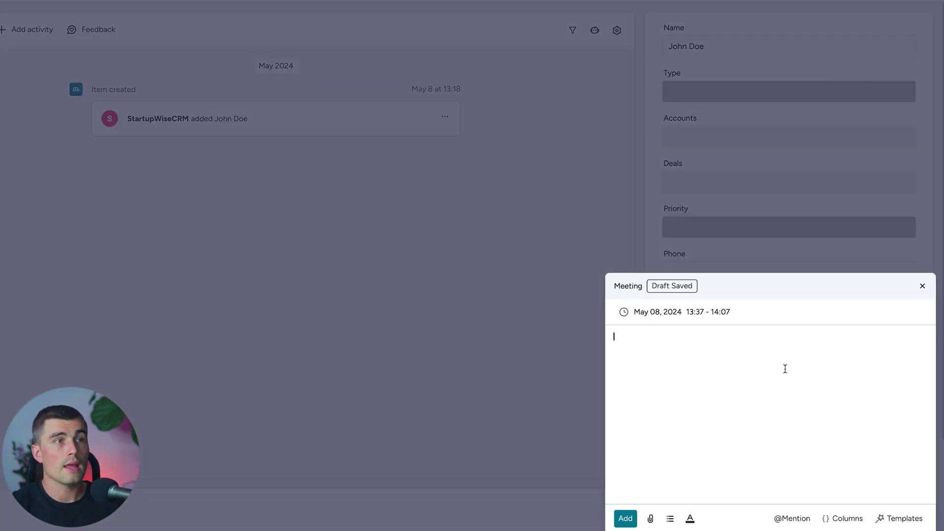
{"action": "type", "text": "Had a successful meeting with John, he is exicited to move forw"}
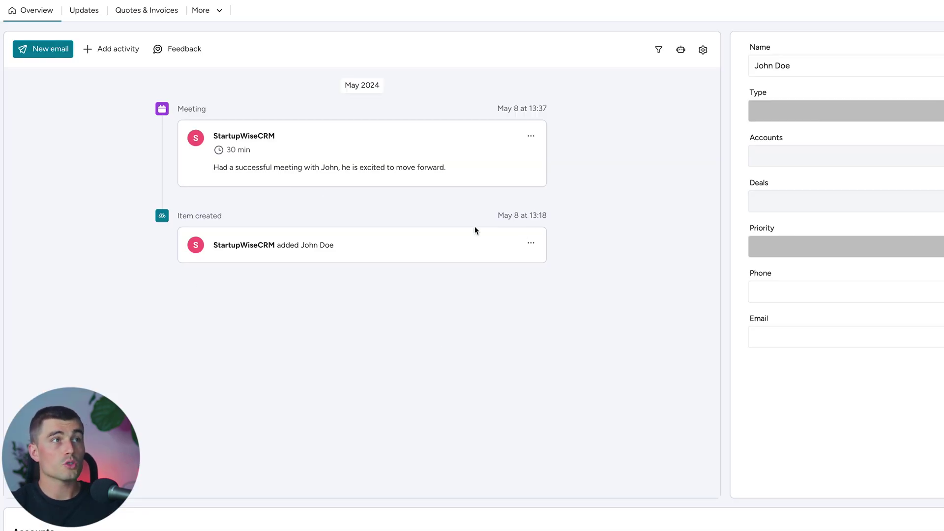
Step: Log a call summary for the same contact, noting that you talked and he wants to buy everything, and close the record
{"action": "left_click", "coordinate": [105, 48]}
{"action": "left_click", "coordinate": [129, 113]}
{"action": "type", "text": "Talked with Jo"}
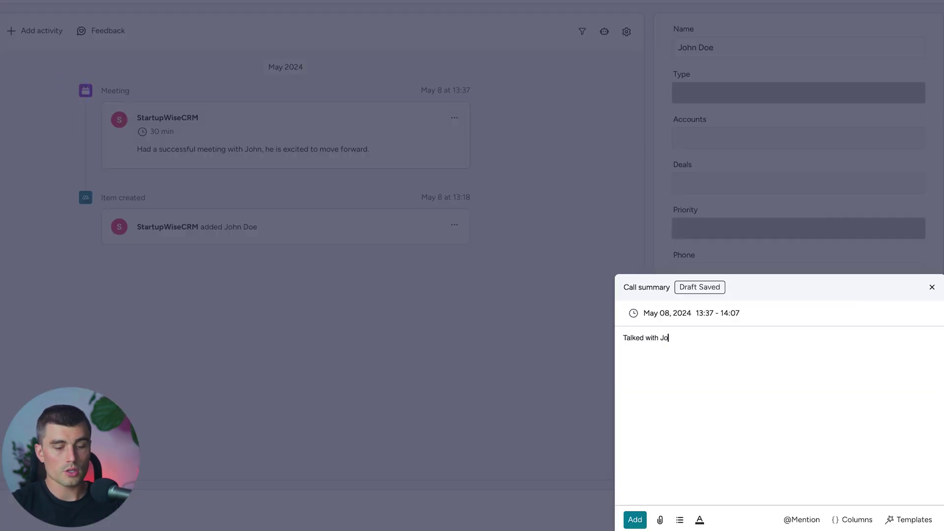
{"action": "type", "text": "hn, and he want's to buy everything!"}
{"action": "key", "text": "ctrl+Return"}
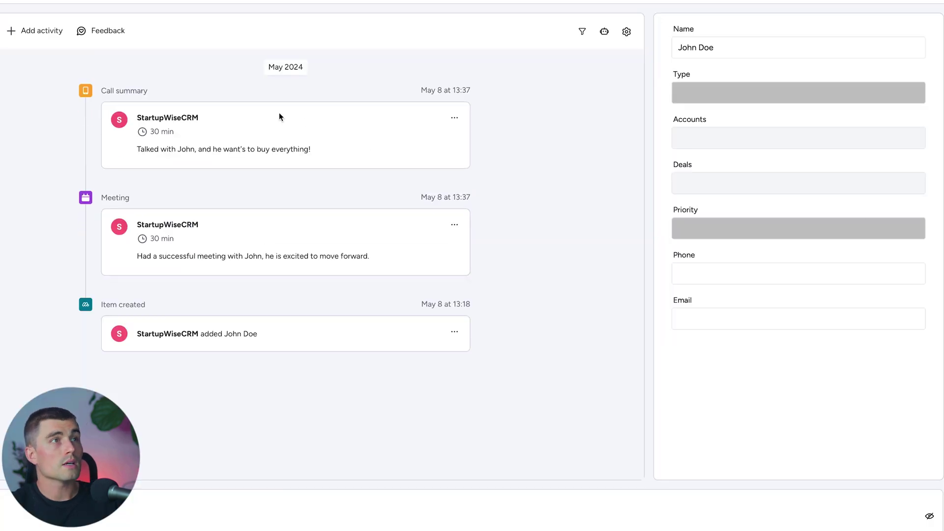
{"action": "left_click", "coordinate": [896, 14]}
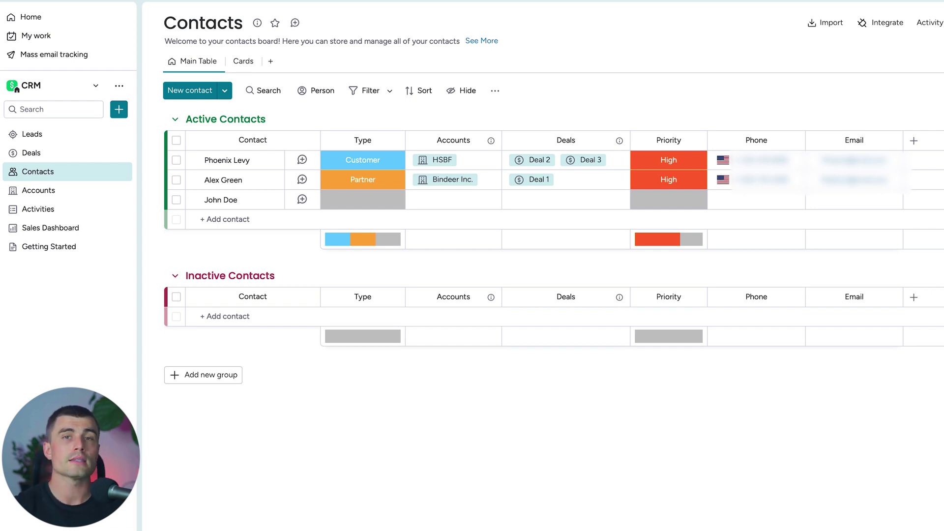
Step: Review the Sales Dashboard's revenue figures, deal status distribution, pipeline conversion, deal progress charts and the widget explanations
{"action": "left_click", "coordinate": [51, 229]}
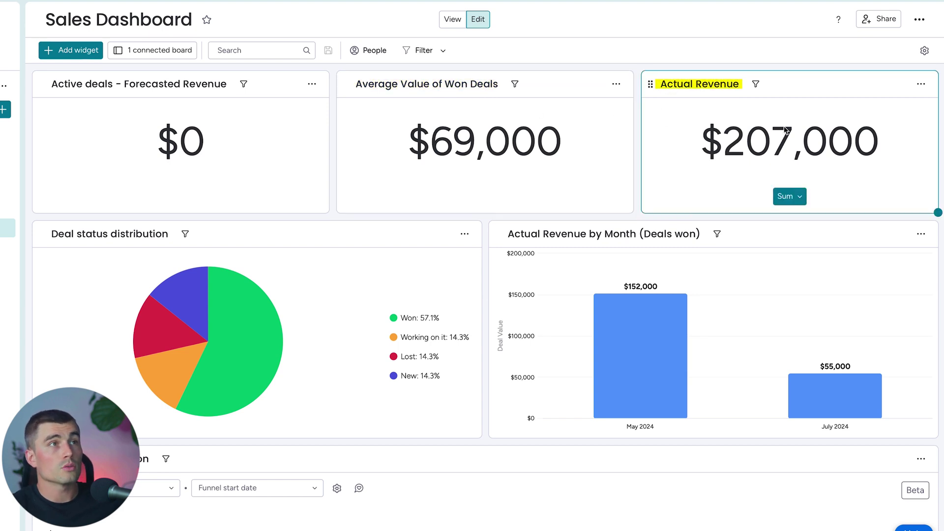
{"action": "scroll", "coordinate": [561, 216], "scroll_direction": "down", "scroll_amount": 1}
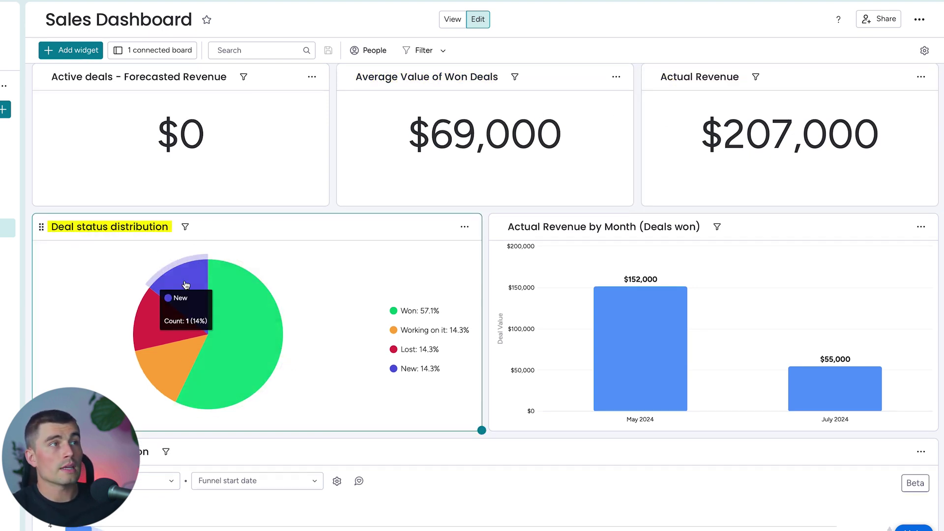
{"action": "mouse_move", "coordinate": [160, 331]}
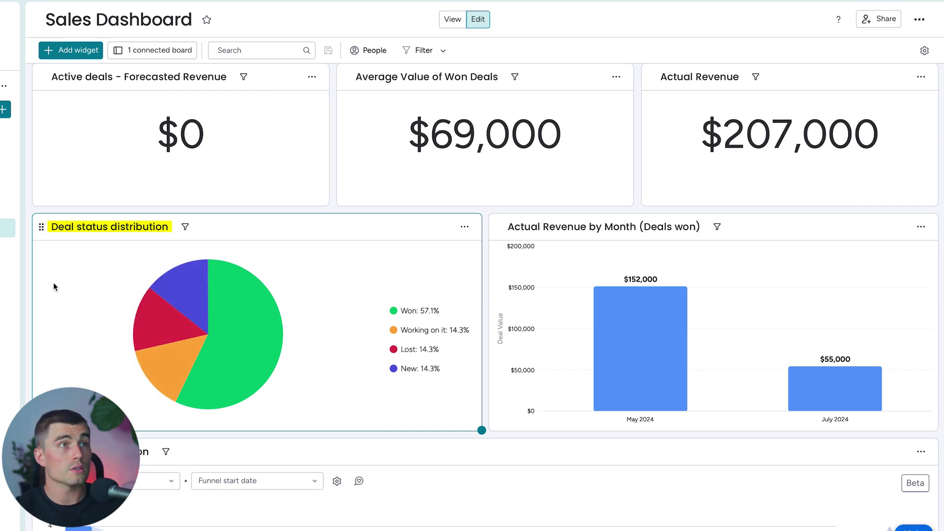
{"action": "scroll", "coordinate": [53, 286], "scroll_direction": "down", "scroll_amount": 5}
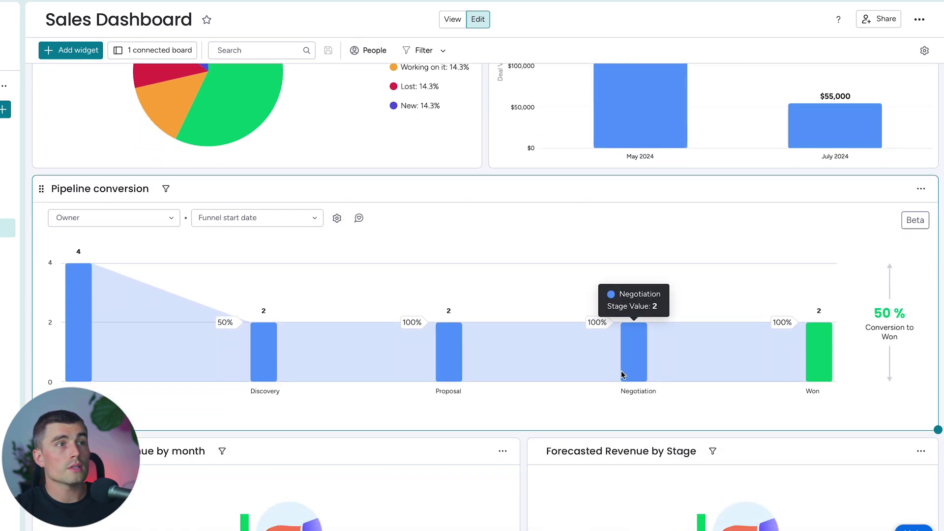
{"action": "scroll", "coordinate": [622, 375], "scroll_direction": "down", "scroll_amount": 8}
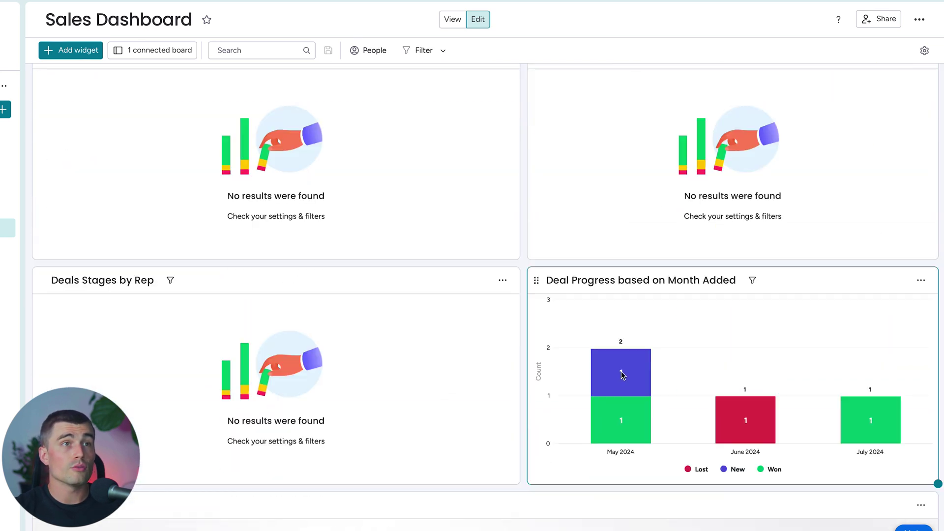
{"action": "scroll", "coordinate": [445, 467], "scroll_direction": "down", "scroll_amount": 1}
{"action": "scroll", "coordinate": [442, 467], "scroll_direction": "down", "scroll_amount": 6}
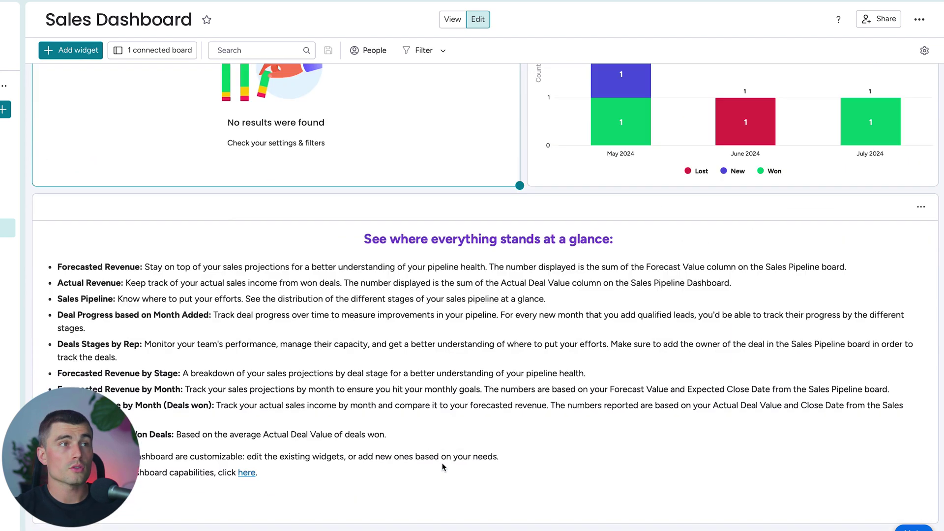
{"action": "scroll", "coordinate": [443, 467], "scroll_direction": "up", "scroll_amount": 20}
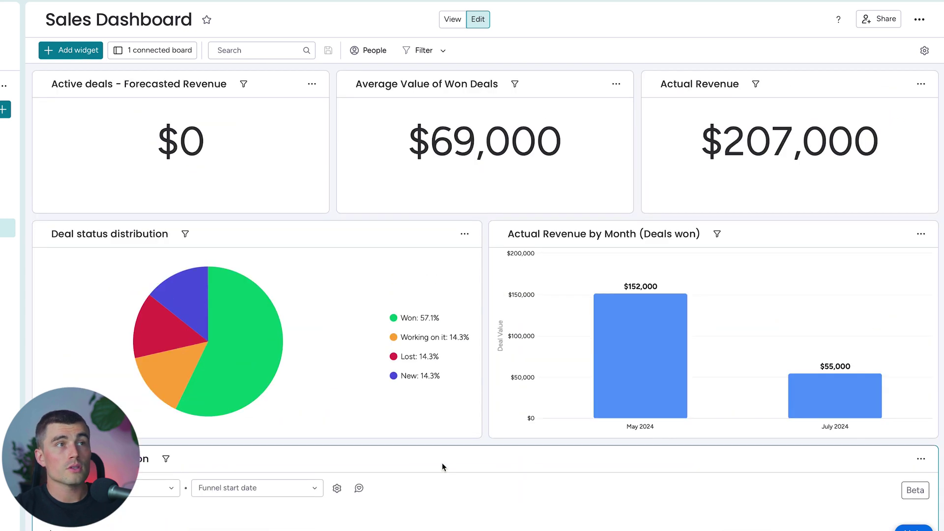